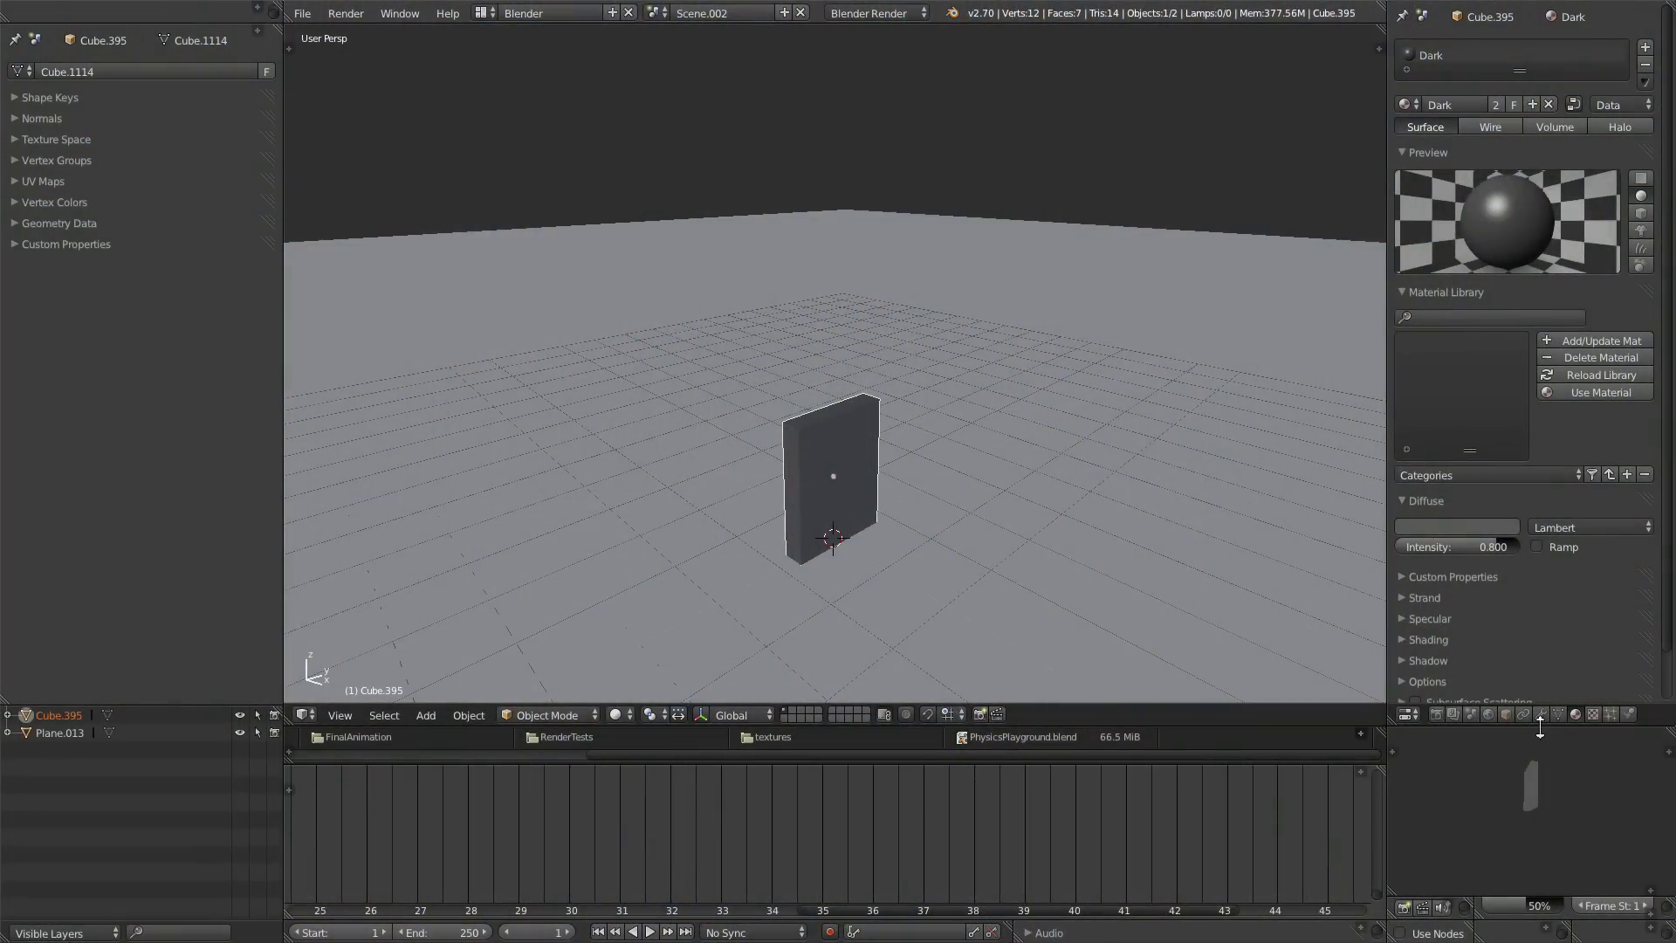
- Add an Array modifier to the domino block with a count of 11 and a relative X offset of -4.8
{"action": "left_click", "coordinate": [1541, 714]}
{"action": "left_click", "coordinate": [1528, 50]}
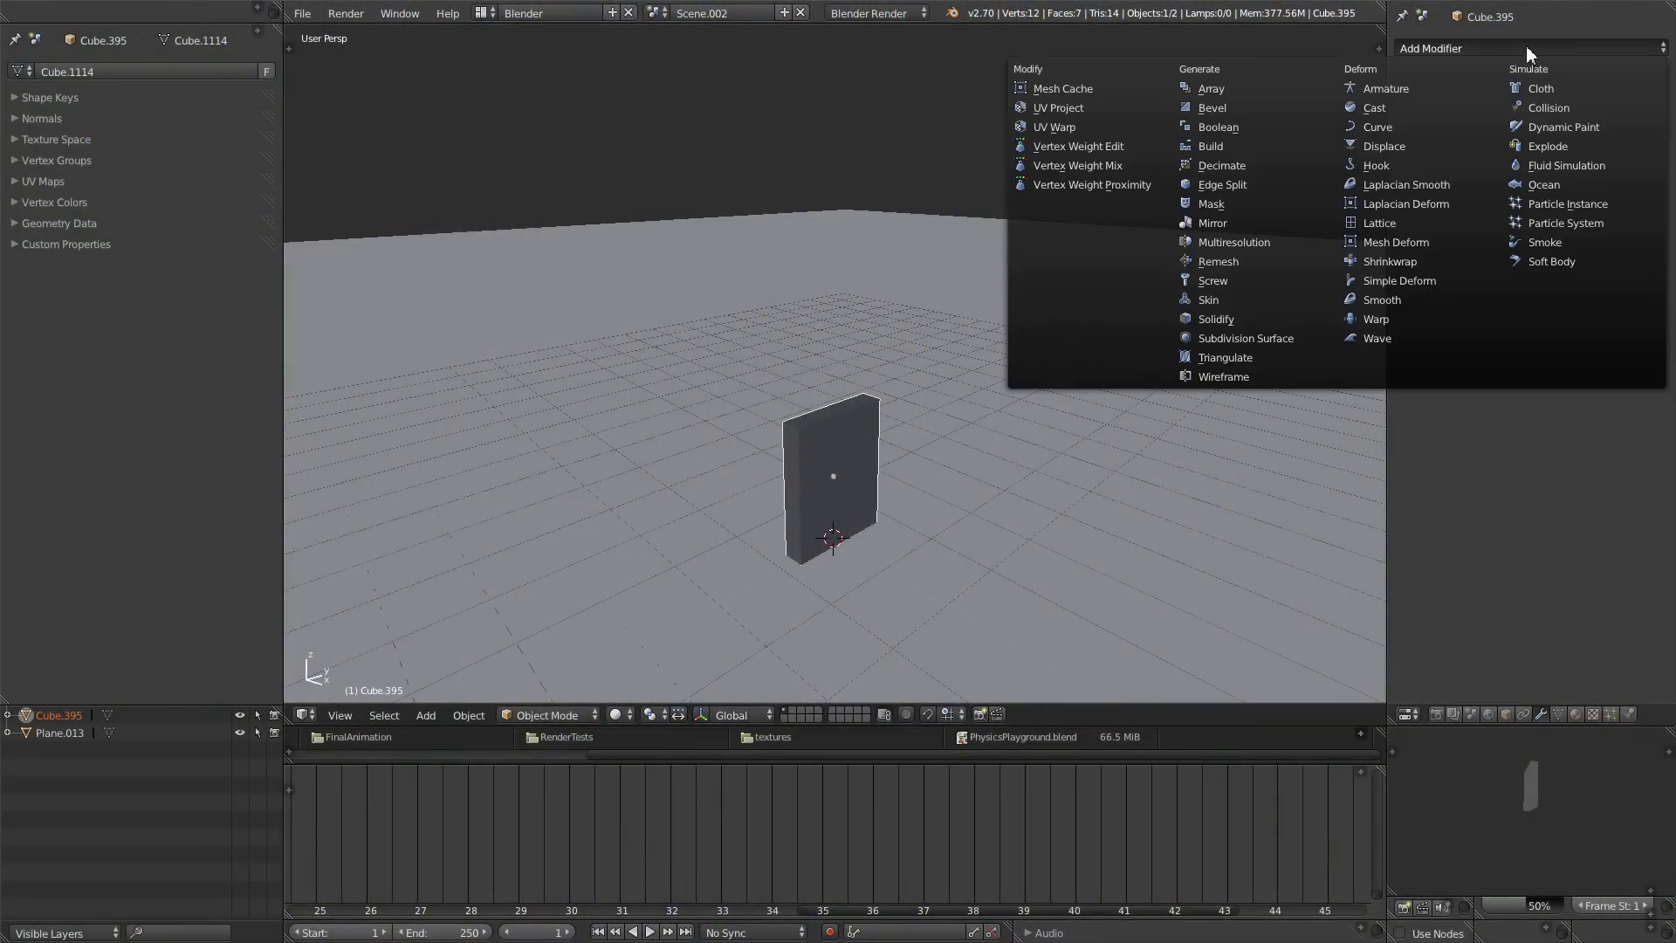
{"action": "left_click", "coordinate": [1212, 89]}
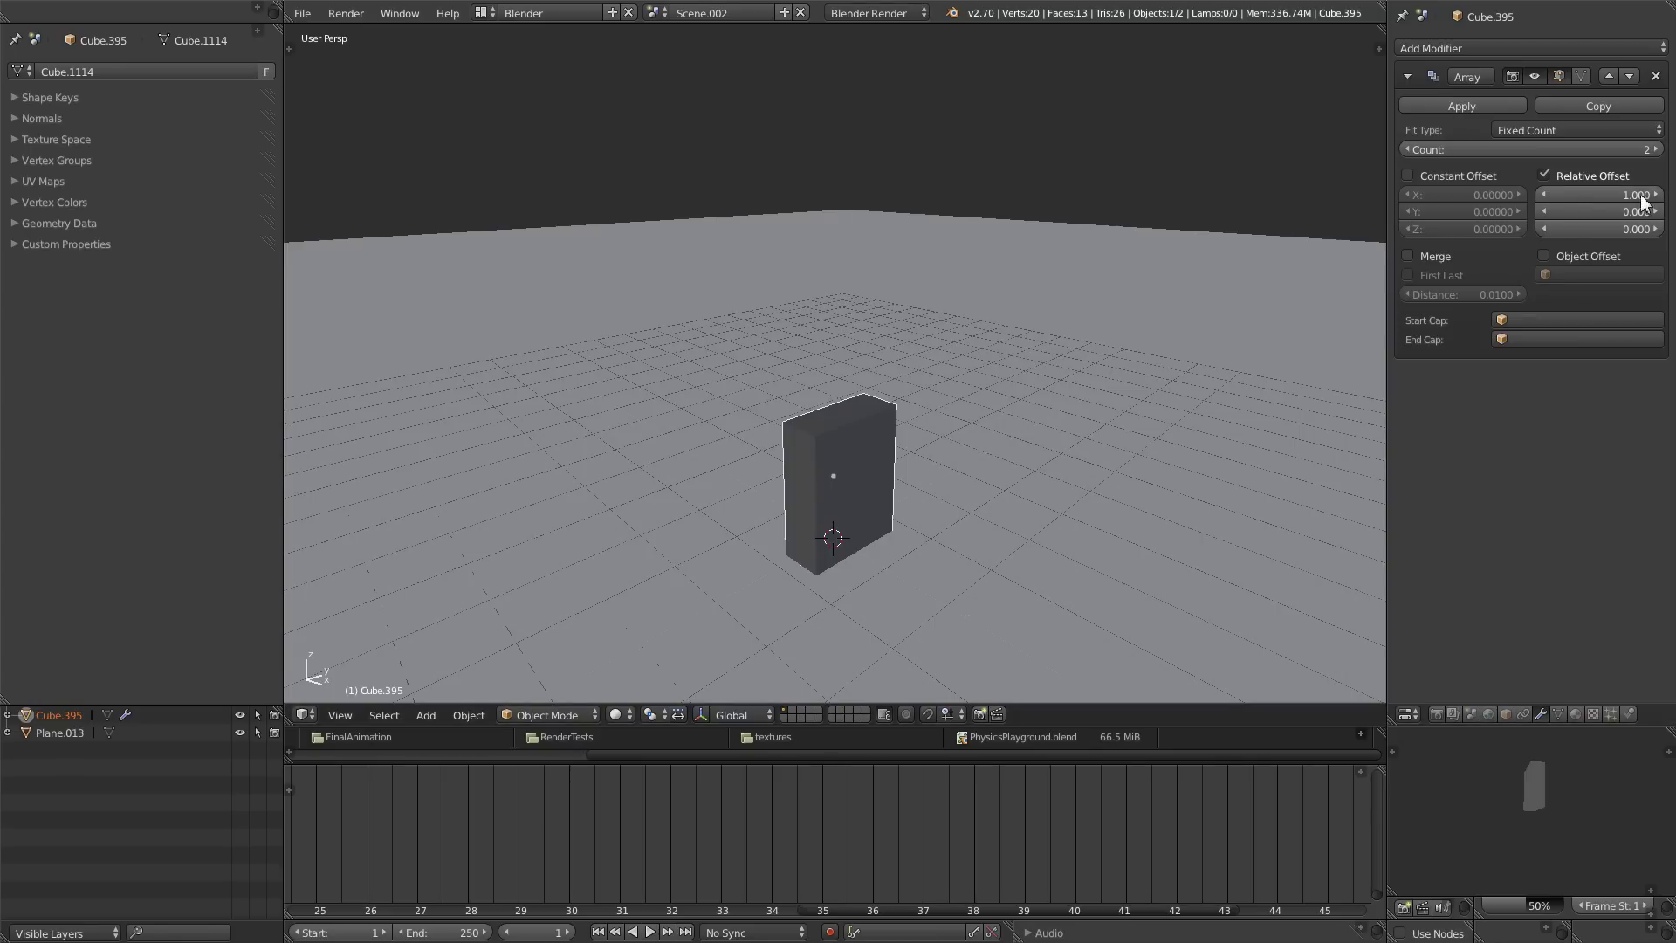
{"action": "left_click_drag", "start_coordinate": [1536, 150], "coordinate": [1597, 150]}
{"action": "middle_click_drag", "start_coordinate": [1079, 342], "coordinate": [1385, 265]}
{"action": "left_click_drag", "start_coordinate": [1601, 196], "coordinate": [1562, 194]}
{"action": "middle_click_drag", "start_coordinate": [977, 234], "coordinate": [906, 386]}
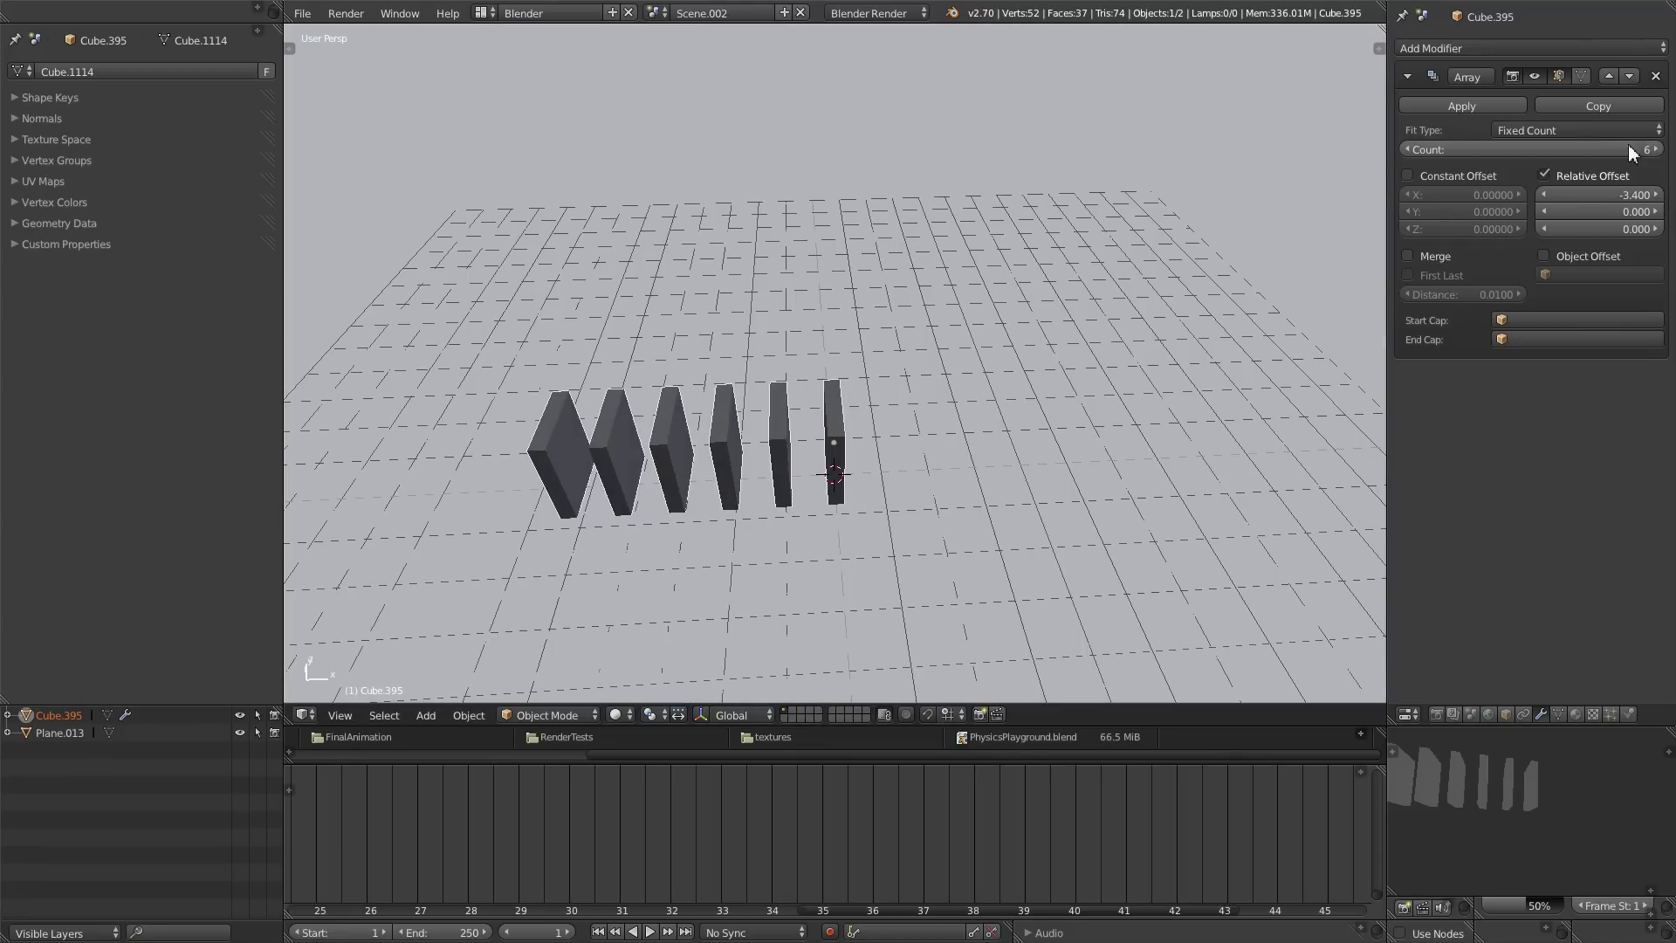
{"action": "mouse_move", "coordinate": [1608, 192]}
{"action": "left_mouse_down"}
{"action": "mouse_move", "coordinate": [1582, 200]}
{"action": "mouse_move", "coordinate": [1596, 203]}
{"action": "left_mouse_up"}
{"action": "scroll", "coordinate": [1536, 149], "scroll_direction": "up", "scroll_amount": 5, "text": "ctrl"}
{"action": "middle_click_drag", "start_coordinate": [1048, 419], "coordinate": [918, 443]}
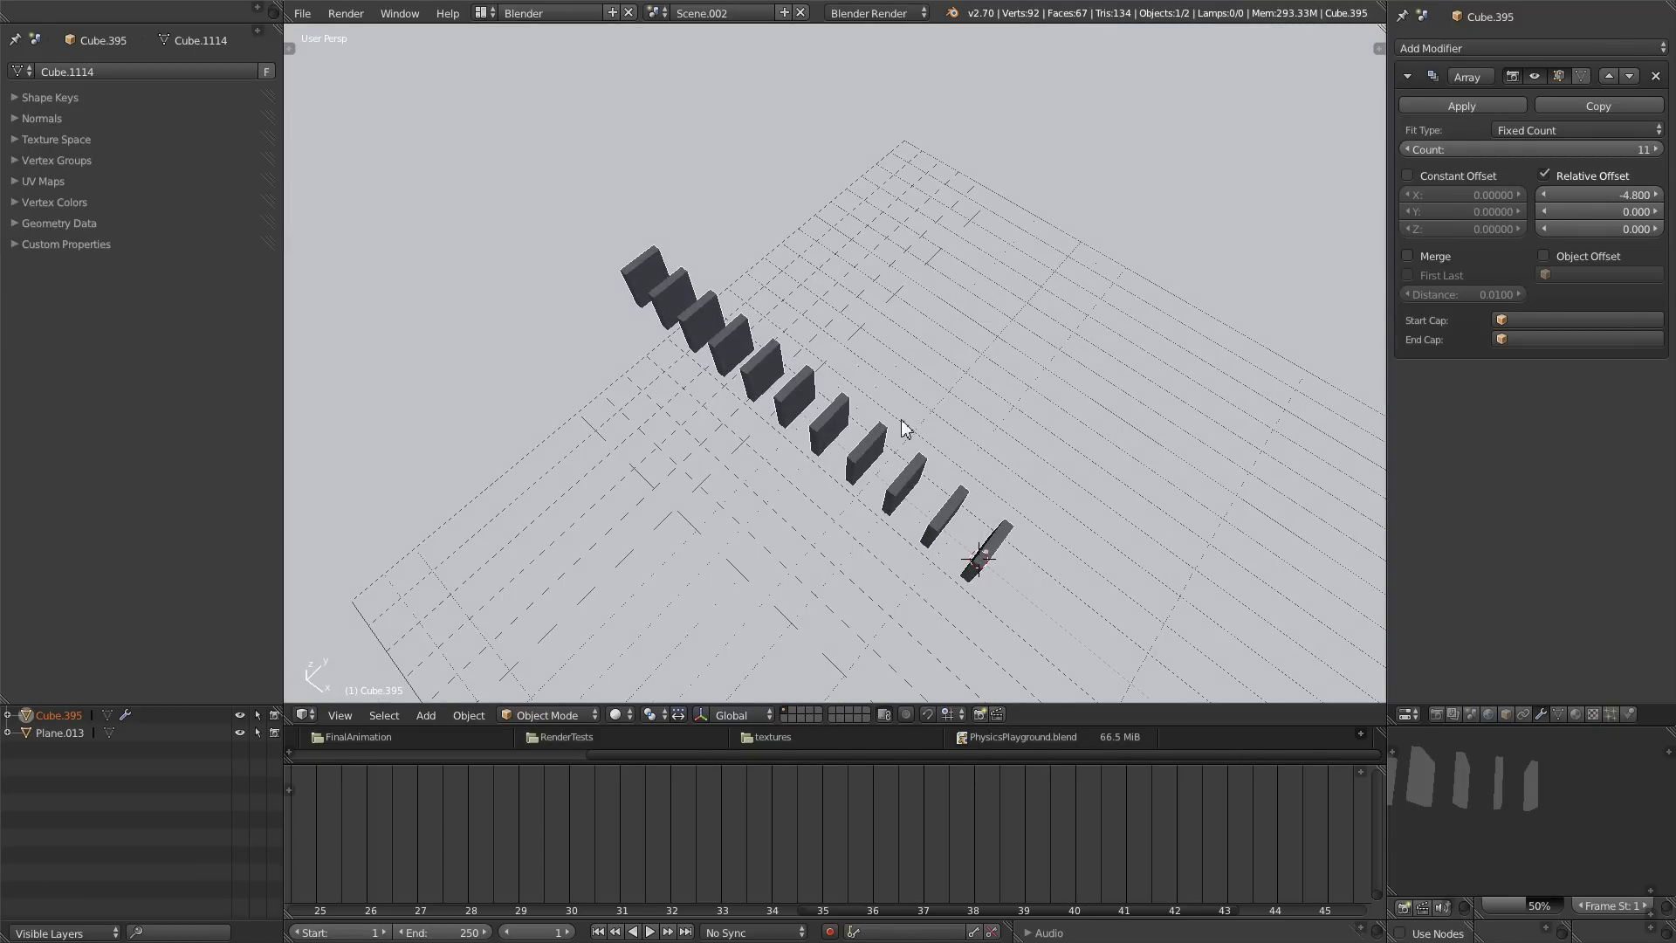
- Add a Bezier curve at the 3D cursor in Top view and show the scene in wireframe
{"action": "key", "text": "KP_7"}
{"action": "middle_click_drag", "start_coordinate": [1047, 351], "coordinate": [978, 404], "text": "shift"}
{"action": "key", "text": "shift+a"}
{"action": "mouse_move", "coordinate": [969, 410]}
{"action": "left_click", "coordinate": [1049, 413]}
{"action": "scroll", "coordinate": [1050, 448], "scroll_direction": "up", "scroll_amount": 3}
{"action": "key", "text": "z"}
{"action": "middle_click_drag", "start_coordinate": [1171, 478], "coordinate": [974, 401], "text": "shift"}
- Stretch the Bezier curve into a straight line along the whole domino row by moving and rotating its end control points
{"action": "key", "text": "Tab"}
{"action": "right_click", "coordinate": [854, 407]}
{"action": "scroll", "coordinate": [879, 460], "scroll_direction": "up", "scroll_amount": 3}
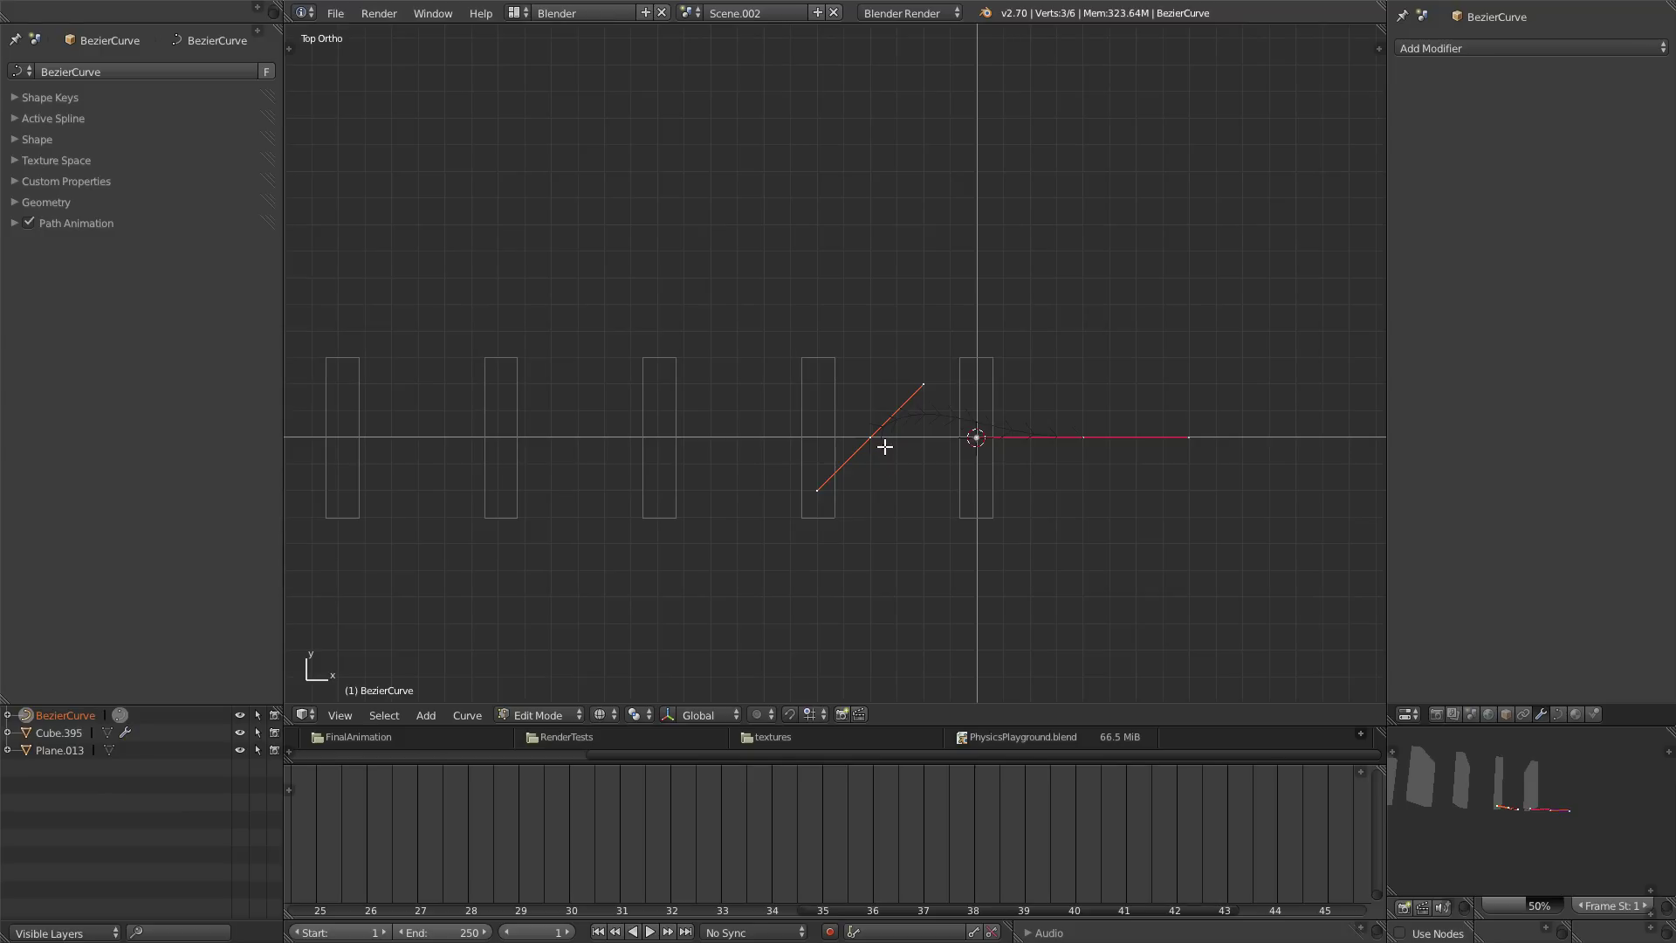
{"action": "scroll", "coordinate": [886, 447], "scroll_direction": "up", "scroll_amount": 3}
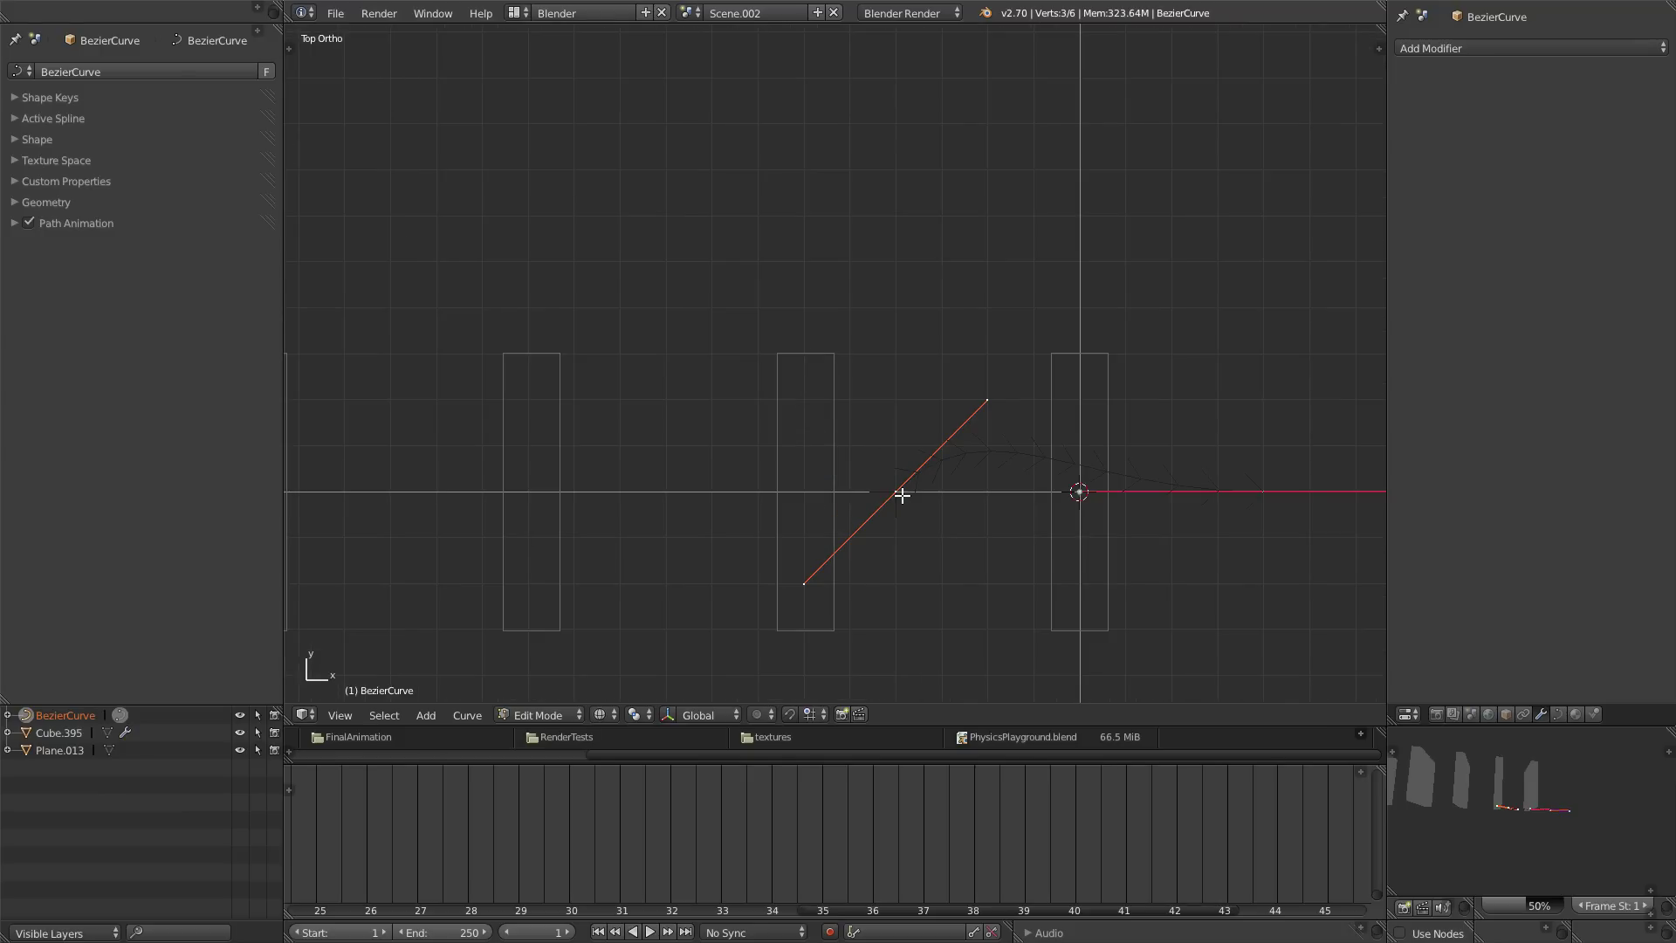
{"action": "scroll", "coordinate": [902, 495], "scroll_direction": "down", "scroll_amount": 8}
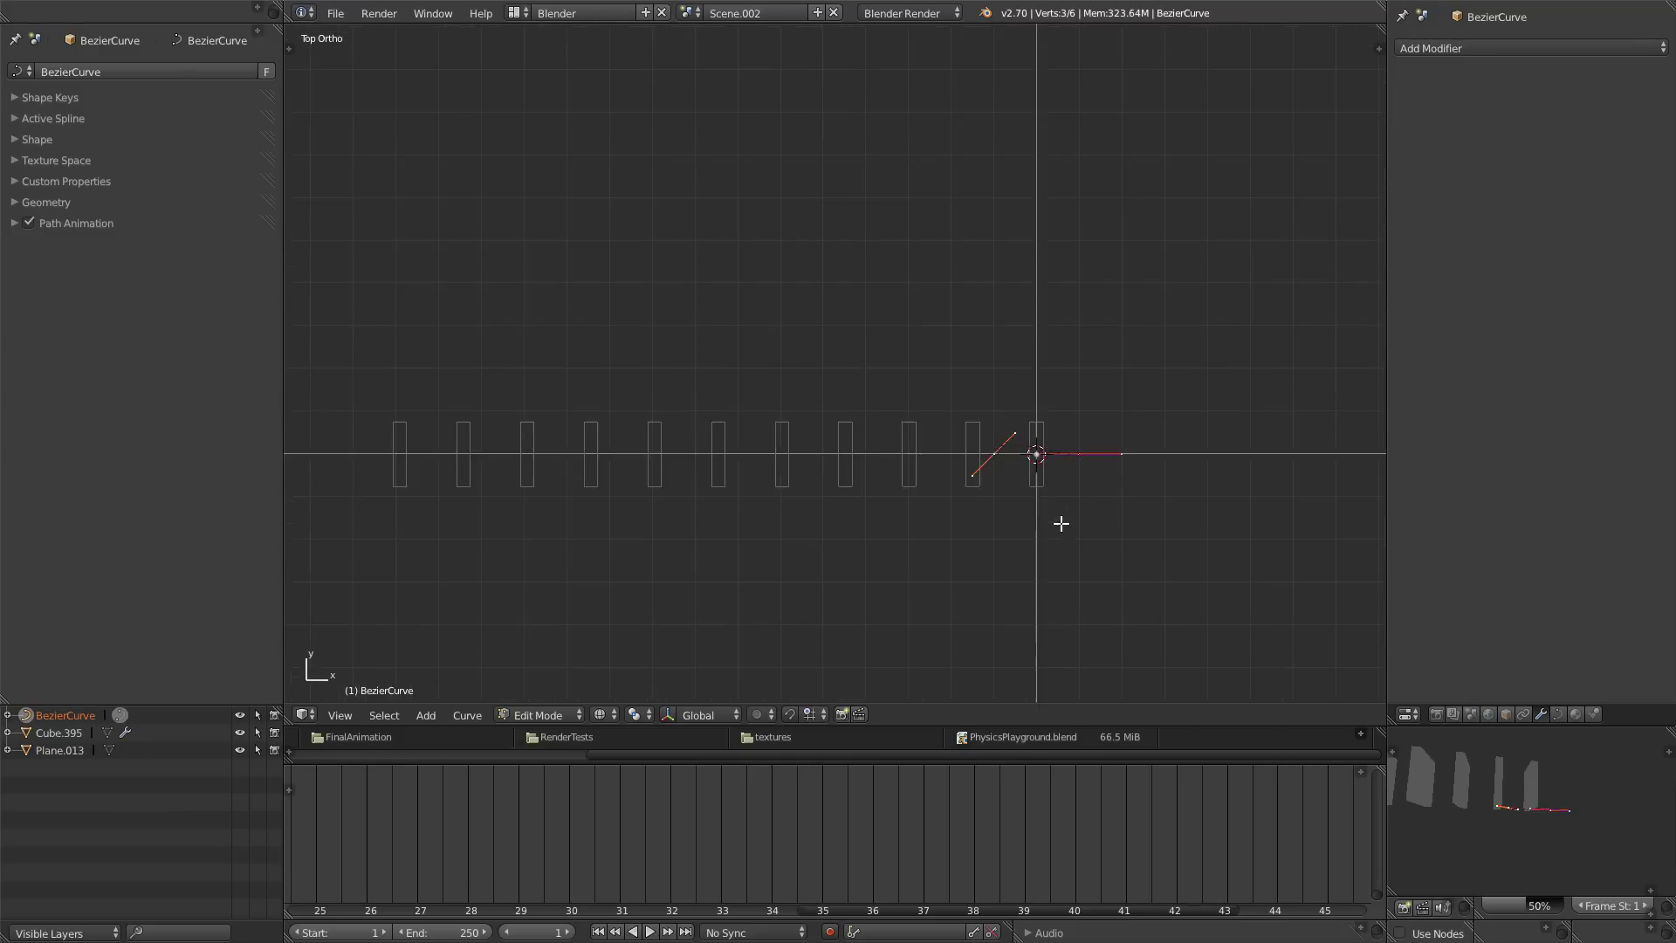
{"action": "key", "text": "g"}
{"action": "left_click", "coordinate": [430, 470]}
{"action": "key", "text": "r"}
{"action": "left_click", "coordinate": [546, 504]}
{"action": "key", "text": "g"}
{"action": "left_click", "coordinate": [536, 502]}
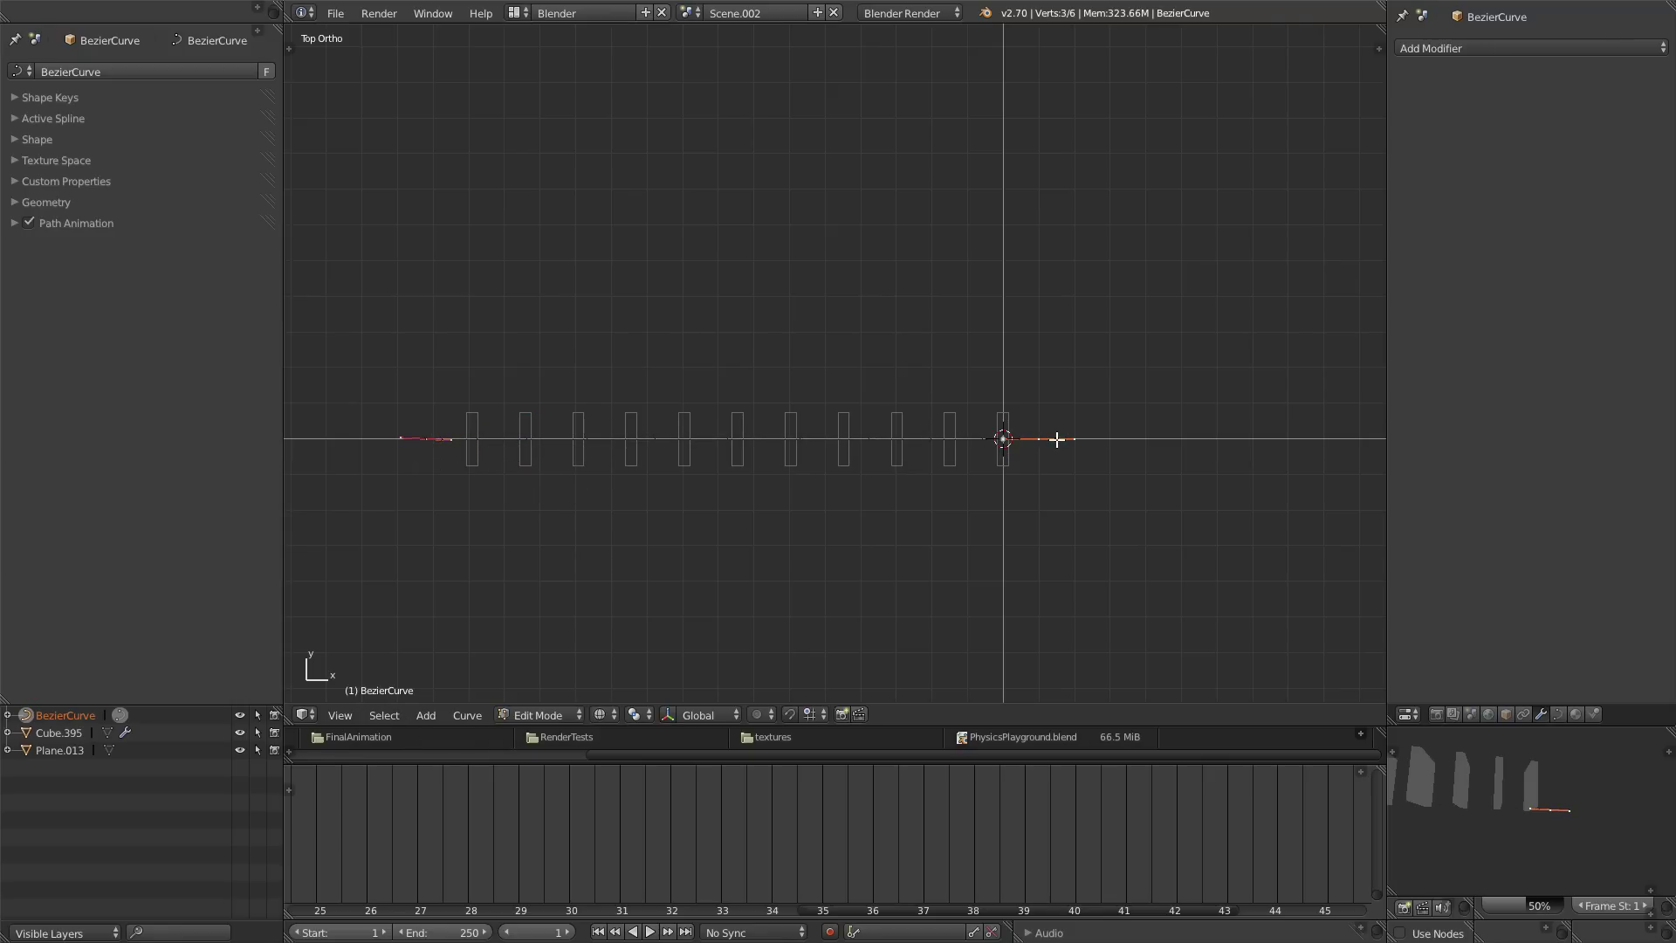
{"action": "key", "text": "g"}
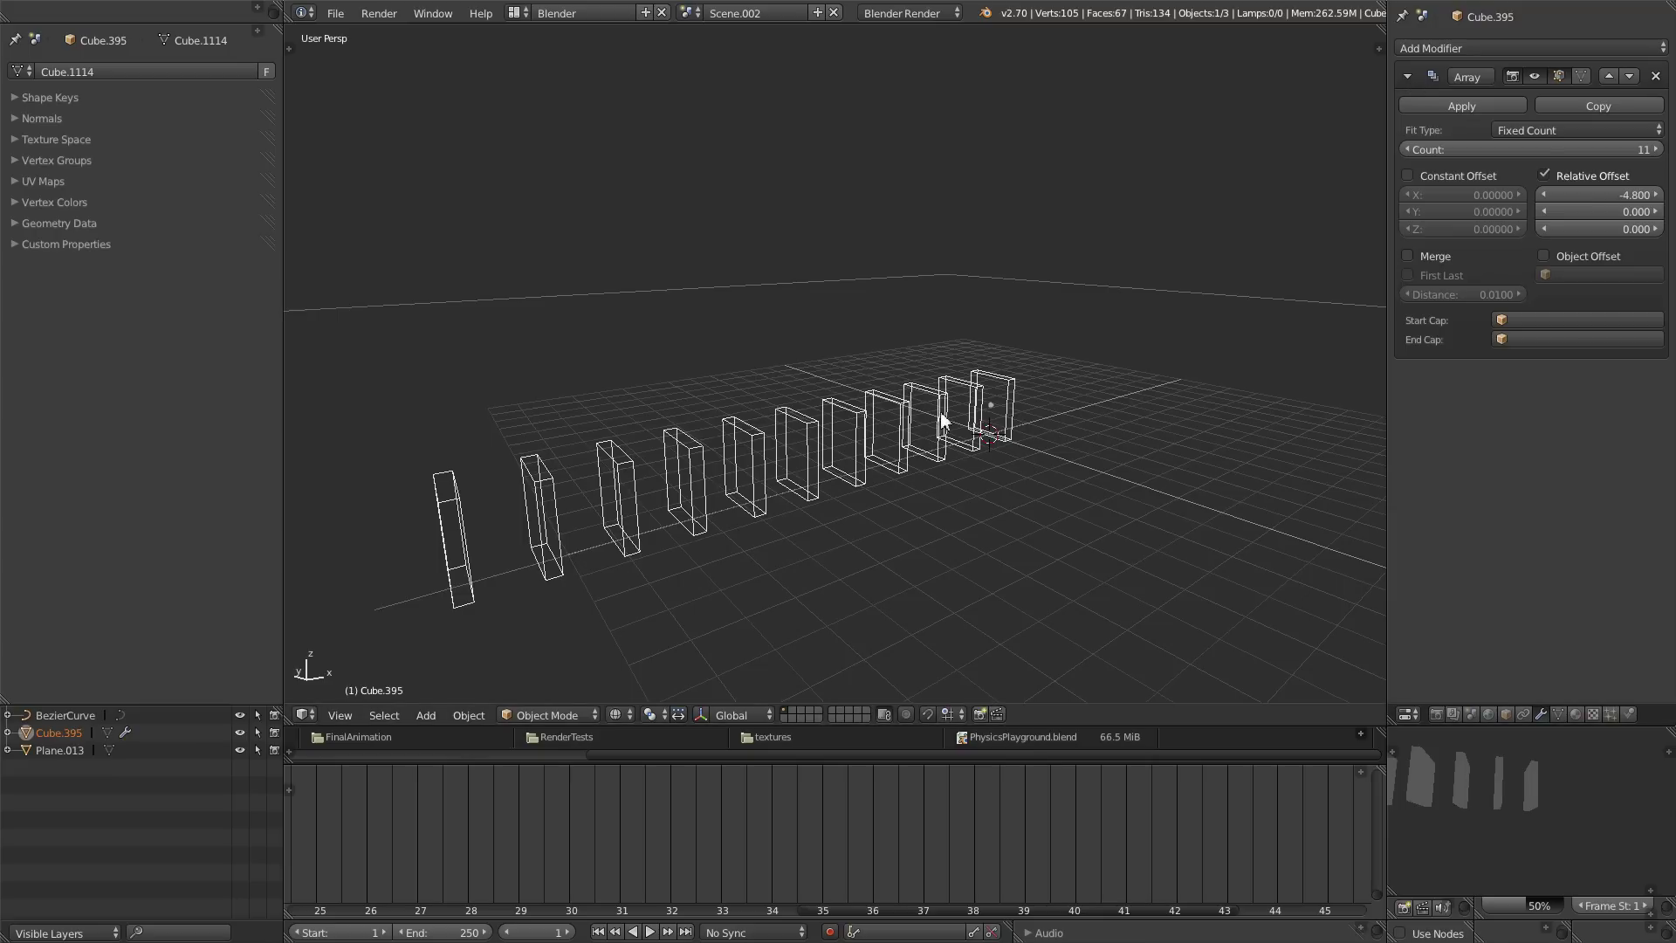
- Return to solid shading and add a Curve modifier below the Array modifier on the domino row
{"action": "key", "text": "z"}
{"action": "middle_click_drag", "start_coordinate": [969, 434], "coordinate": [1030, 410]}
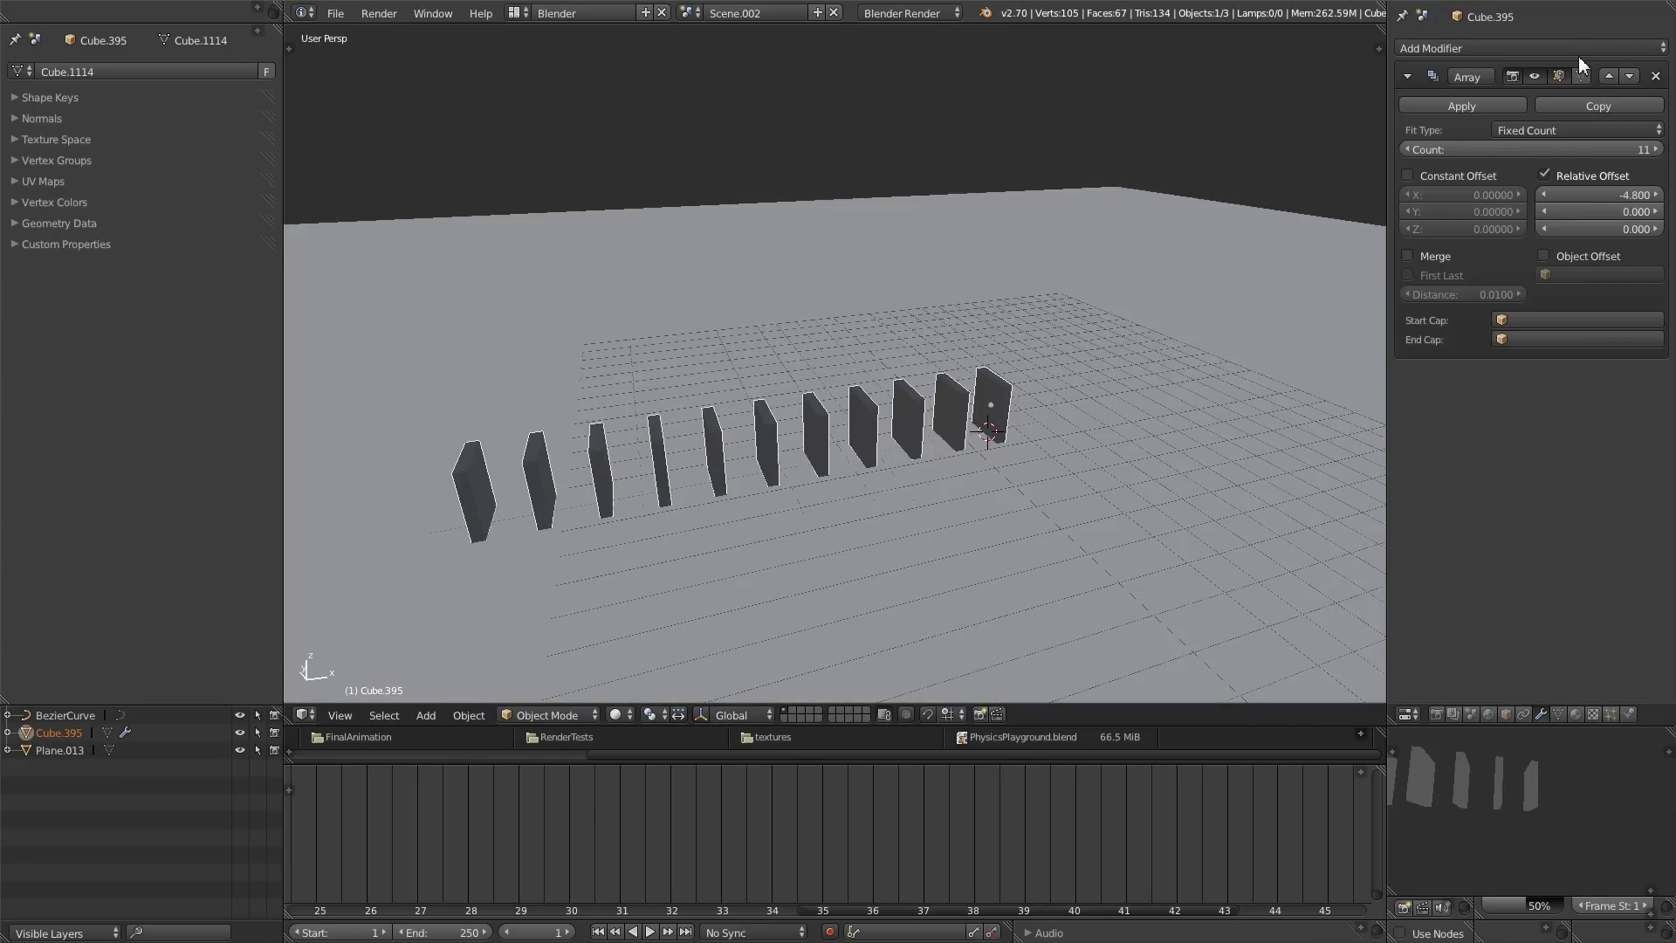
{"action": "left_click", "coordinate": [1575, 52]}
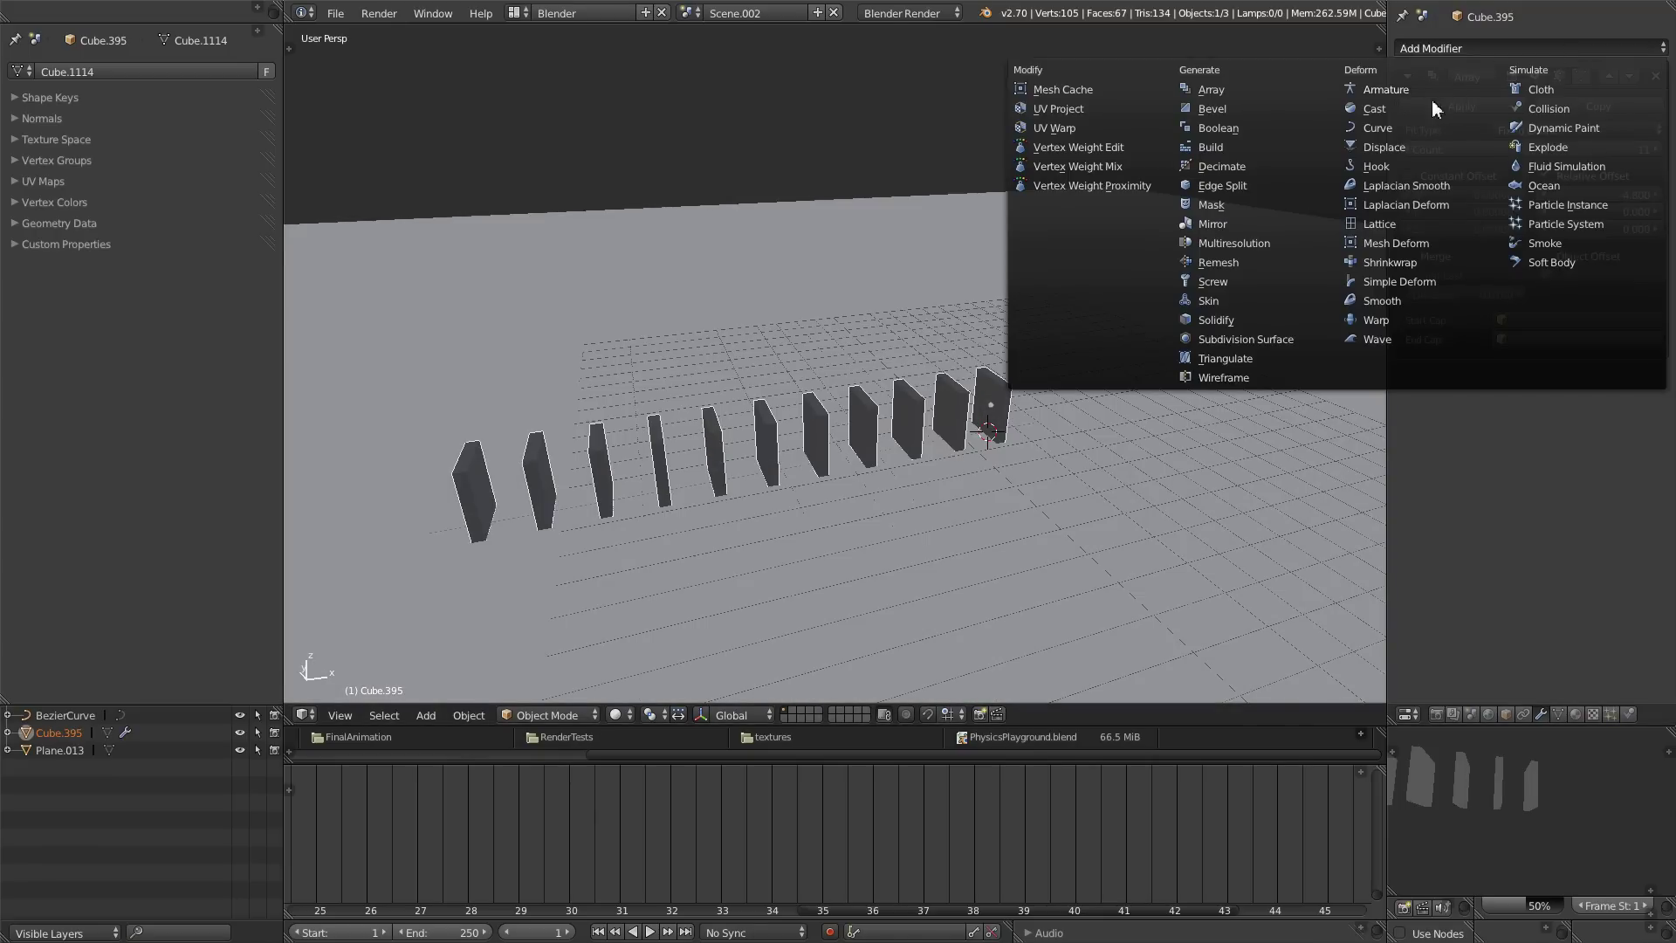
{"action": "left_click", "coordinate": [1387, 128]}
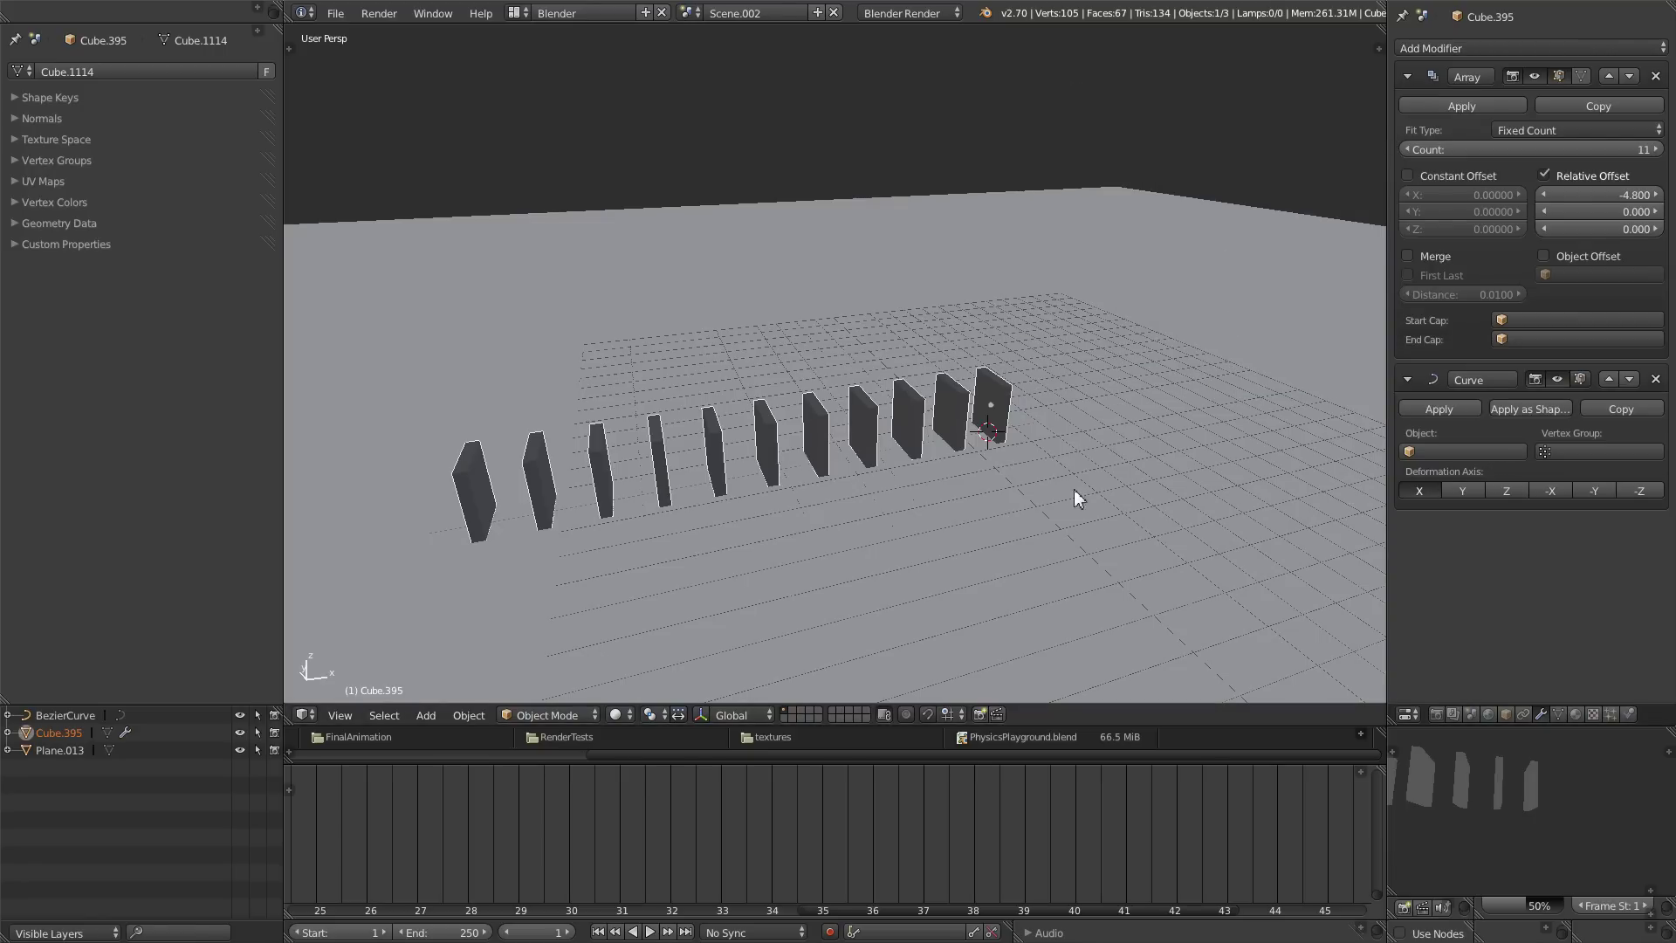
- Rename the Bezier curve object to ourDomCurve
{"action": "key", "text": "z"}
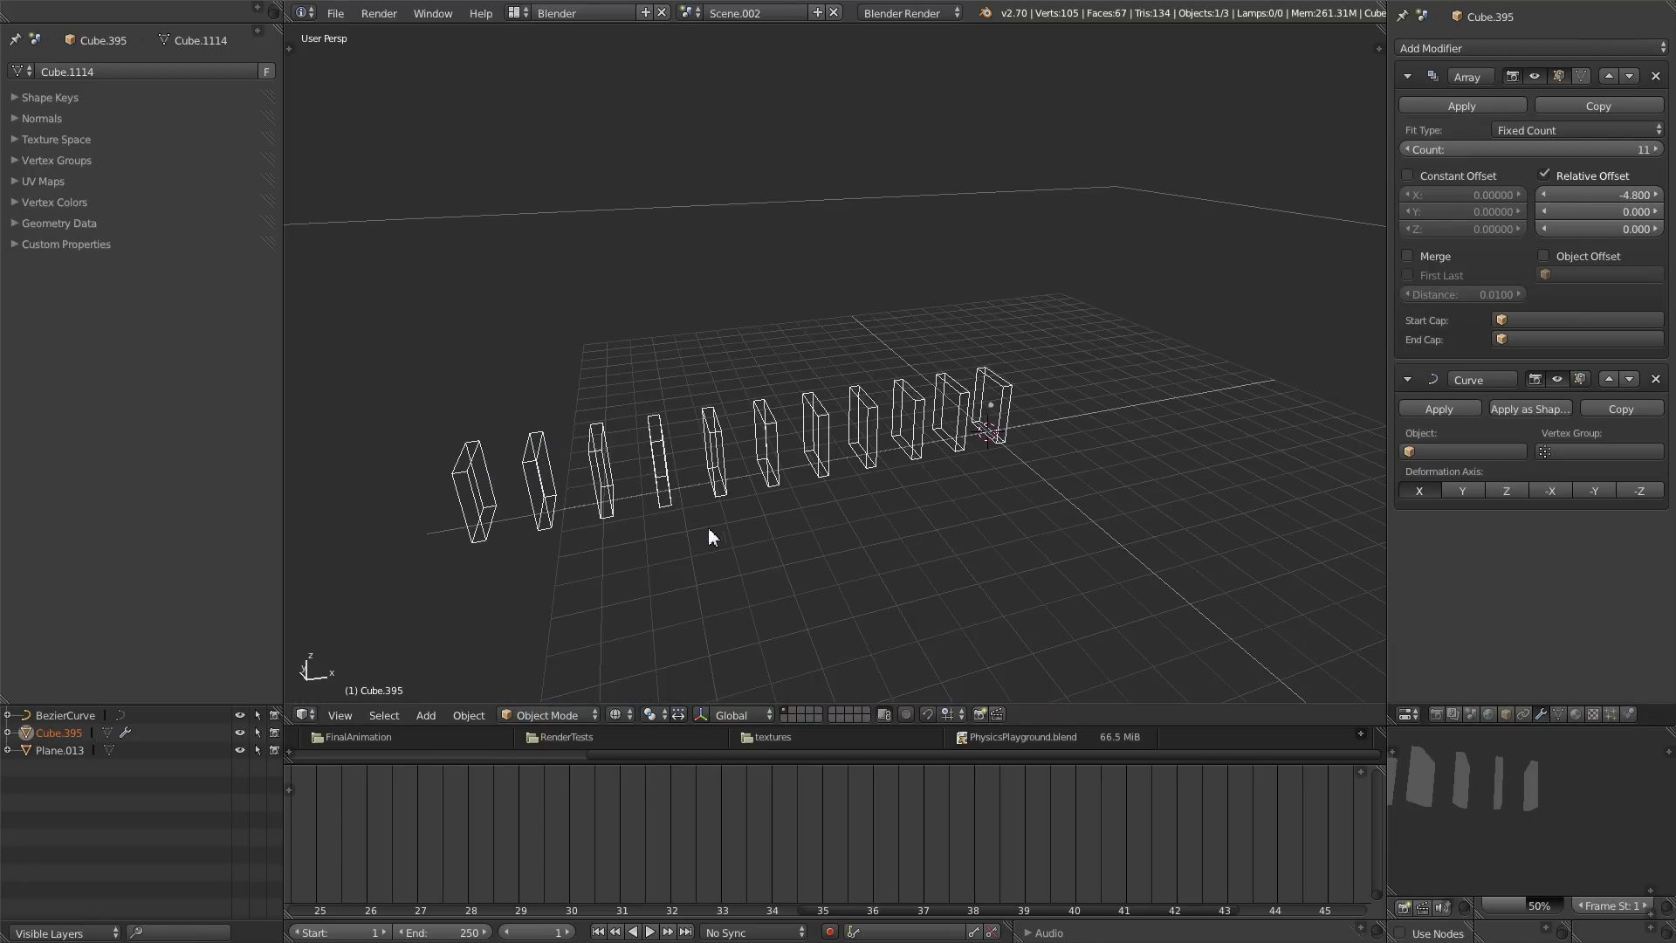
{"action": "mouse_move", "coordinate": [709, 527]}
{"action": "middle_mouse_down"}
{"action": "mouse_move", "coordinate": [705, 542]}
{"action": "mouse_move", "coordinate": [578, 553]}
{"action": "middle_mouse_up"}
{"action": "right_click", "coordinate": [595, 553]}
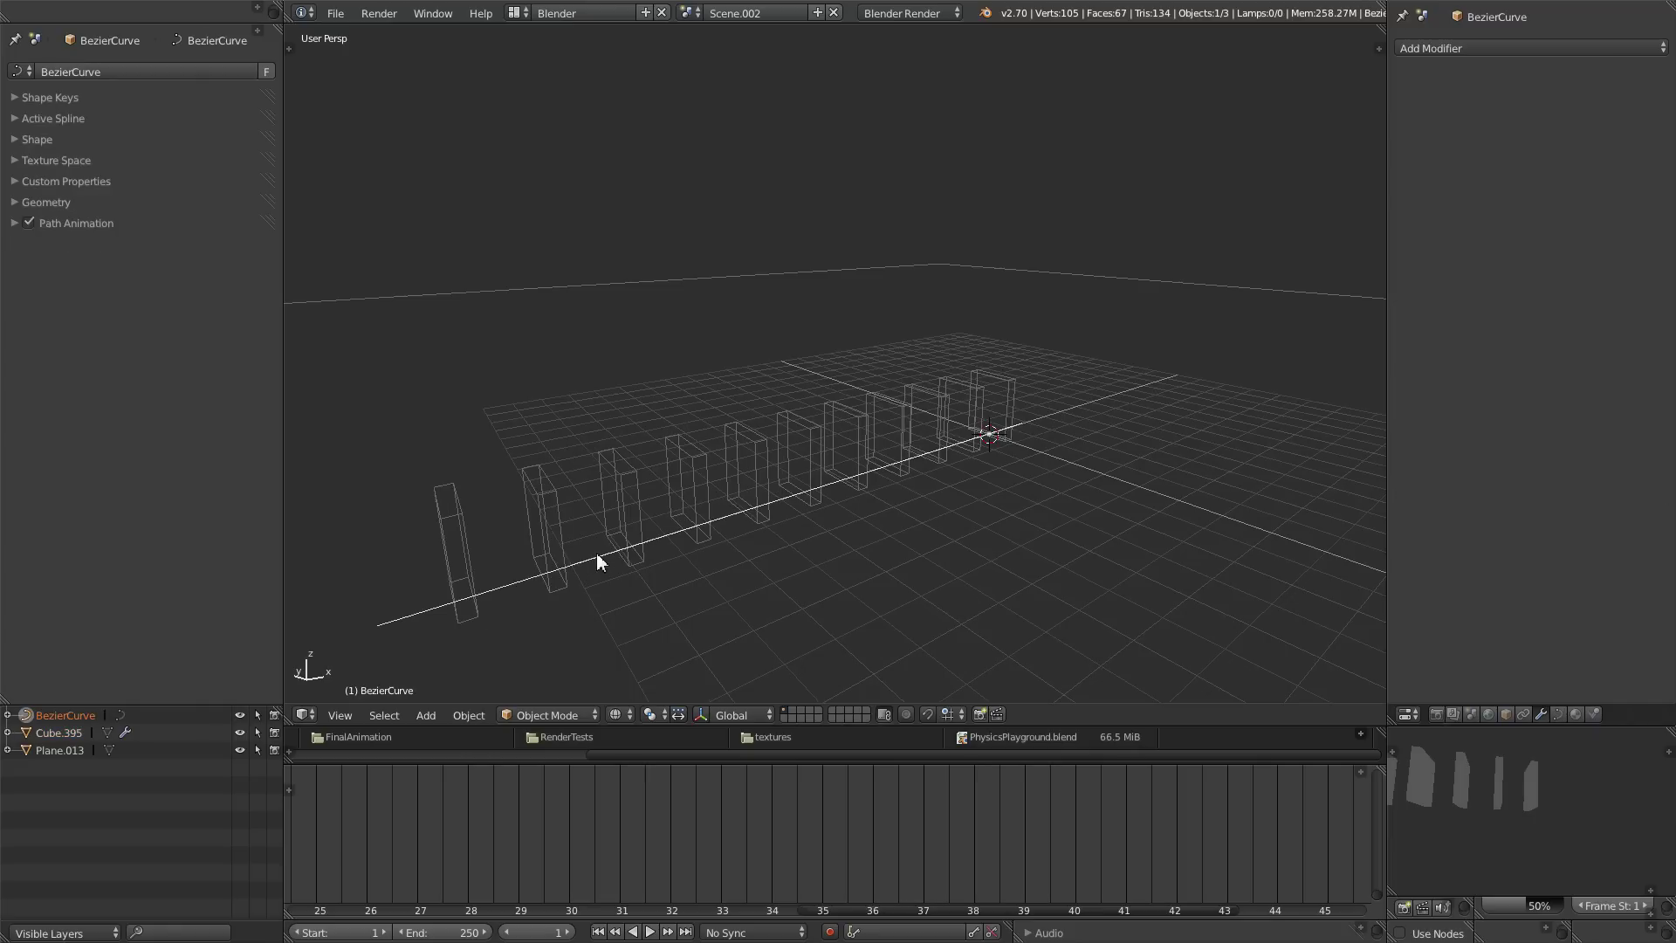
{"action": "double_click", "coordinate": [72, 716]}
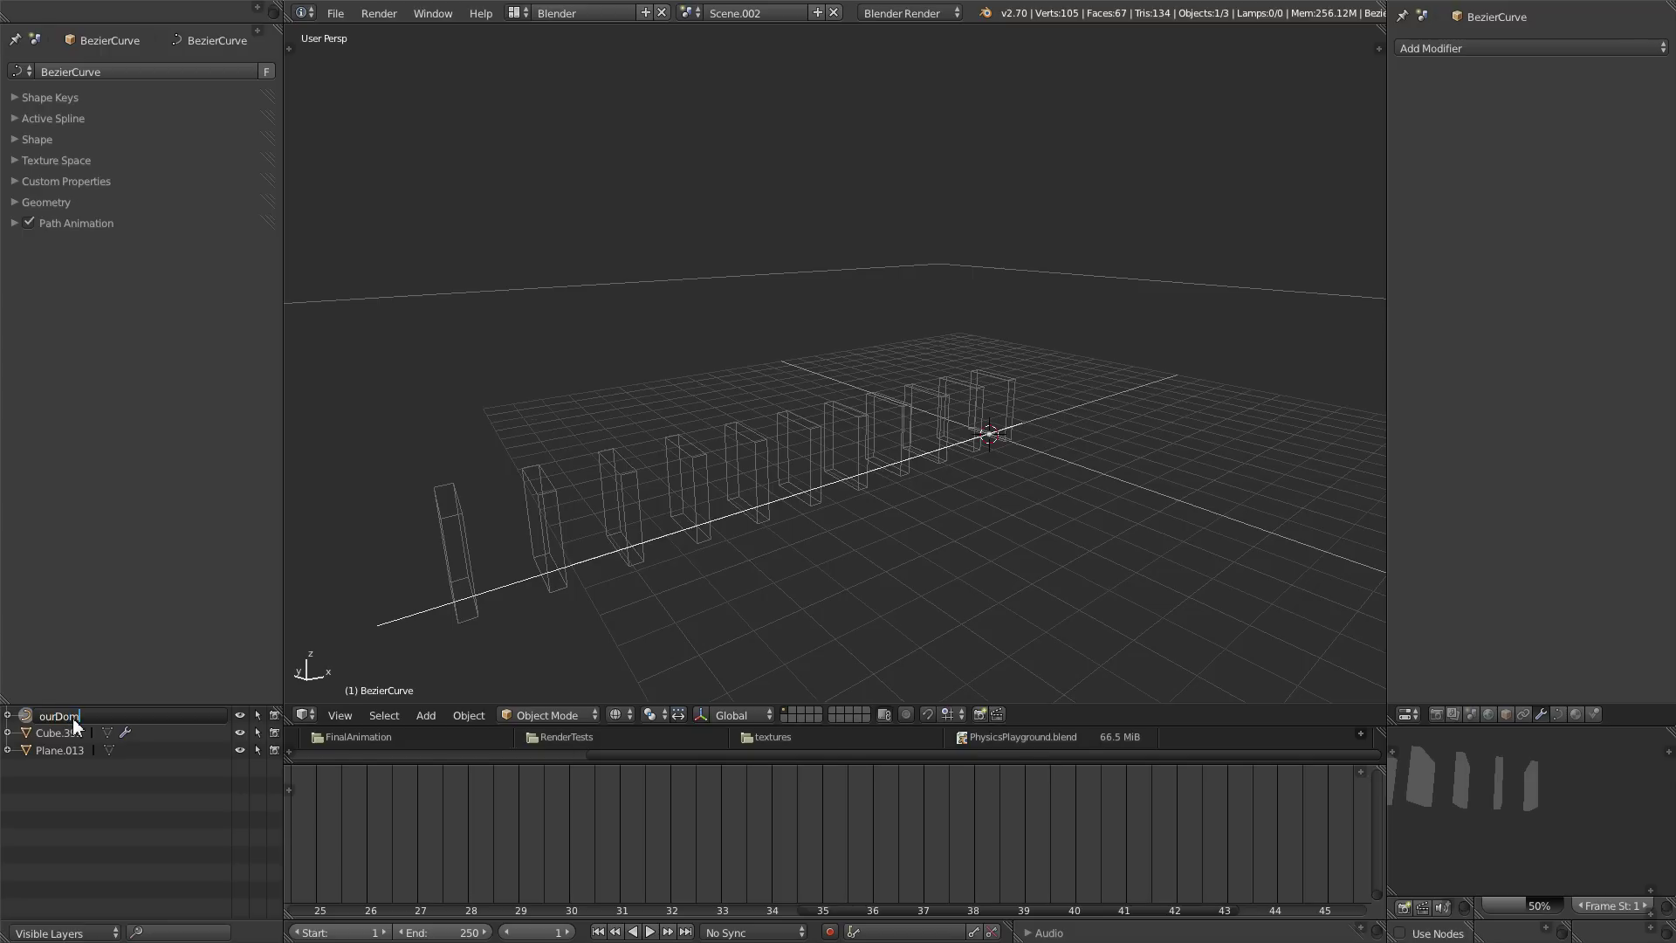
{"action": "type", "text": "ourDomCurve"}
{"action": "key", "text": "Return"}
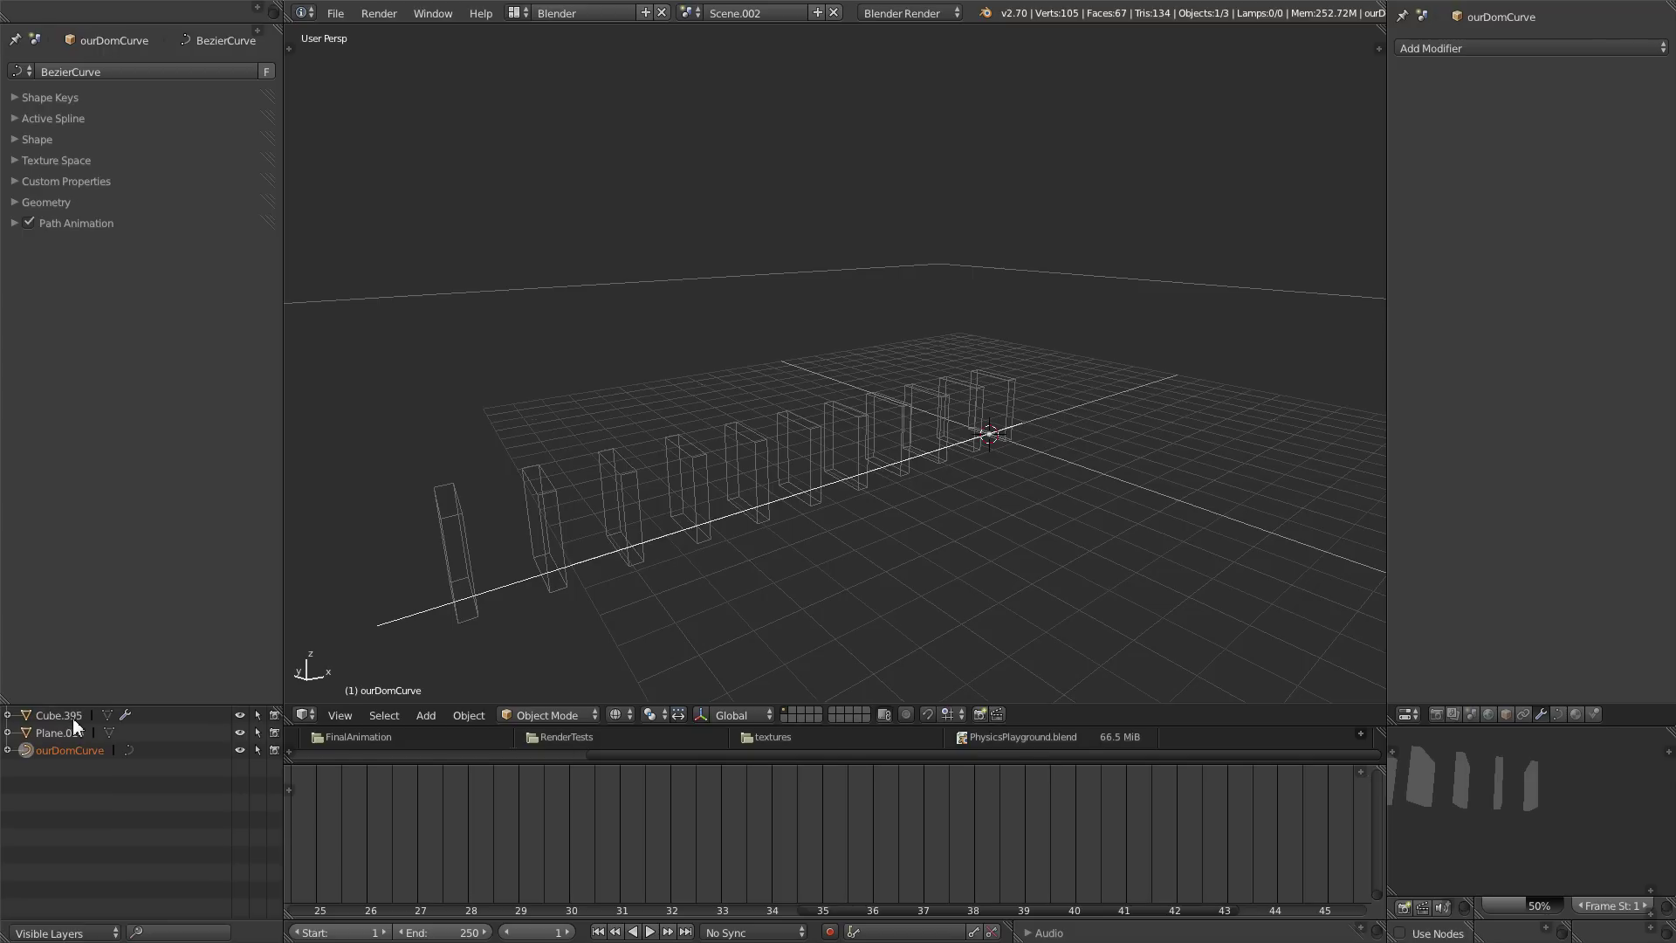
- Set ourDomCurve as the deforming object of the domino row's Curve modifier
{"action": "right_click", "coordinate": [997, 379]}
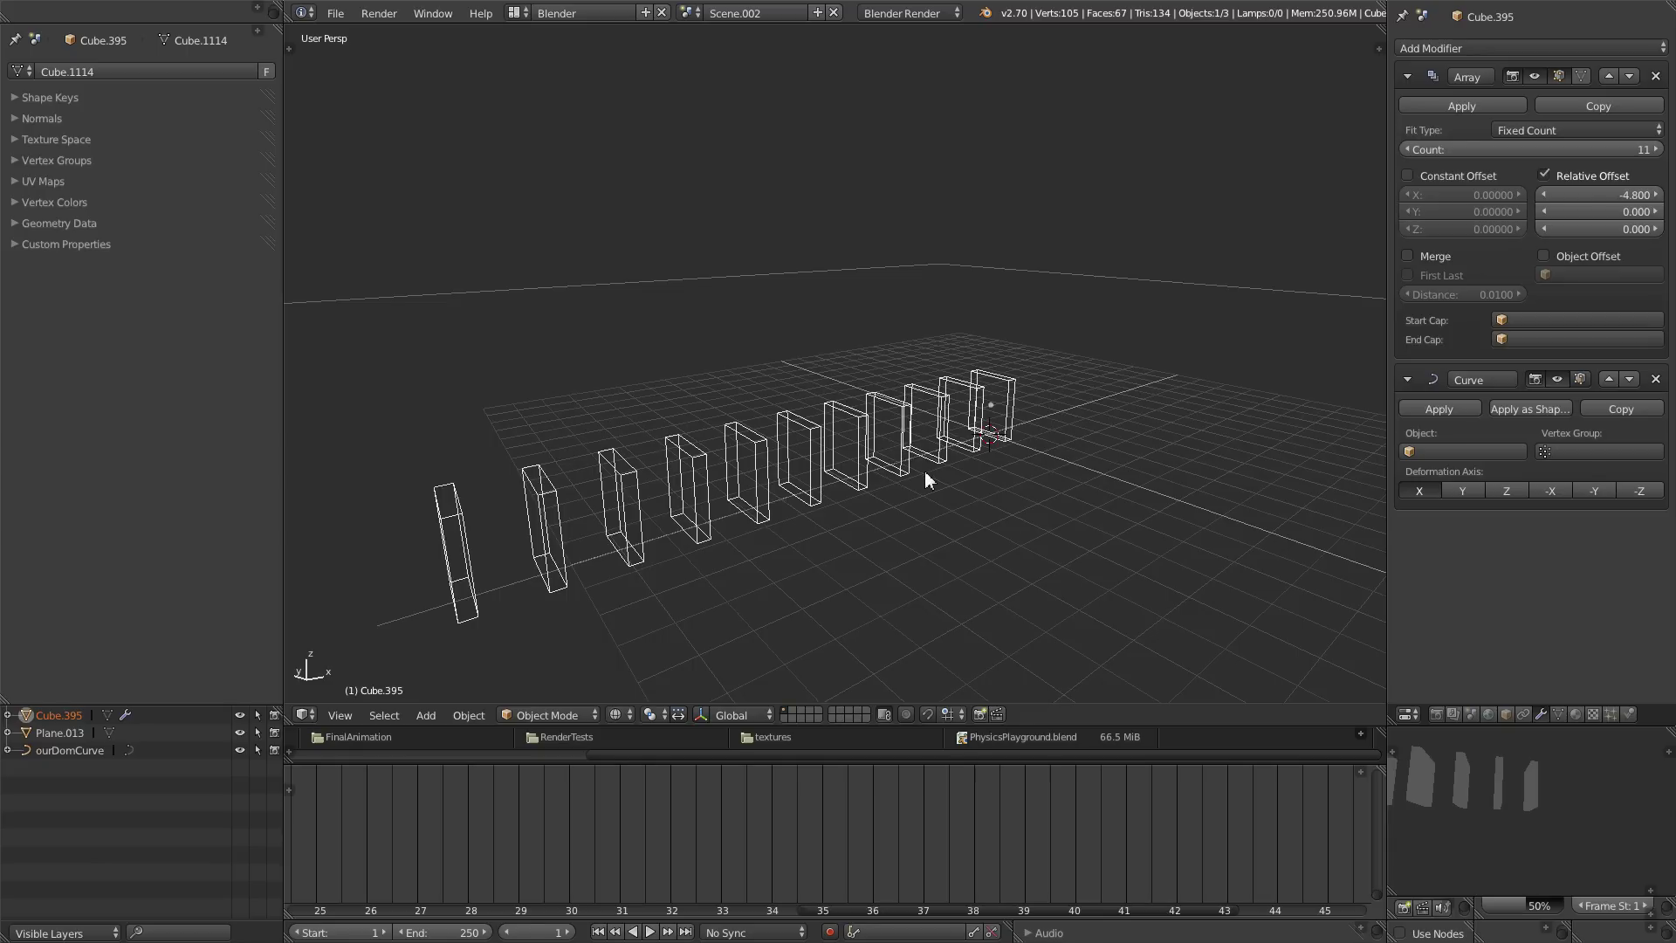
{"action": "left_click", "coordinate": [1500, 453]}
{"action": "left_click", "coordinate": [1457, 475]}
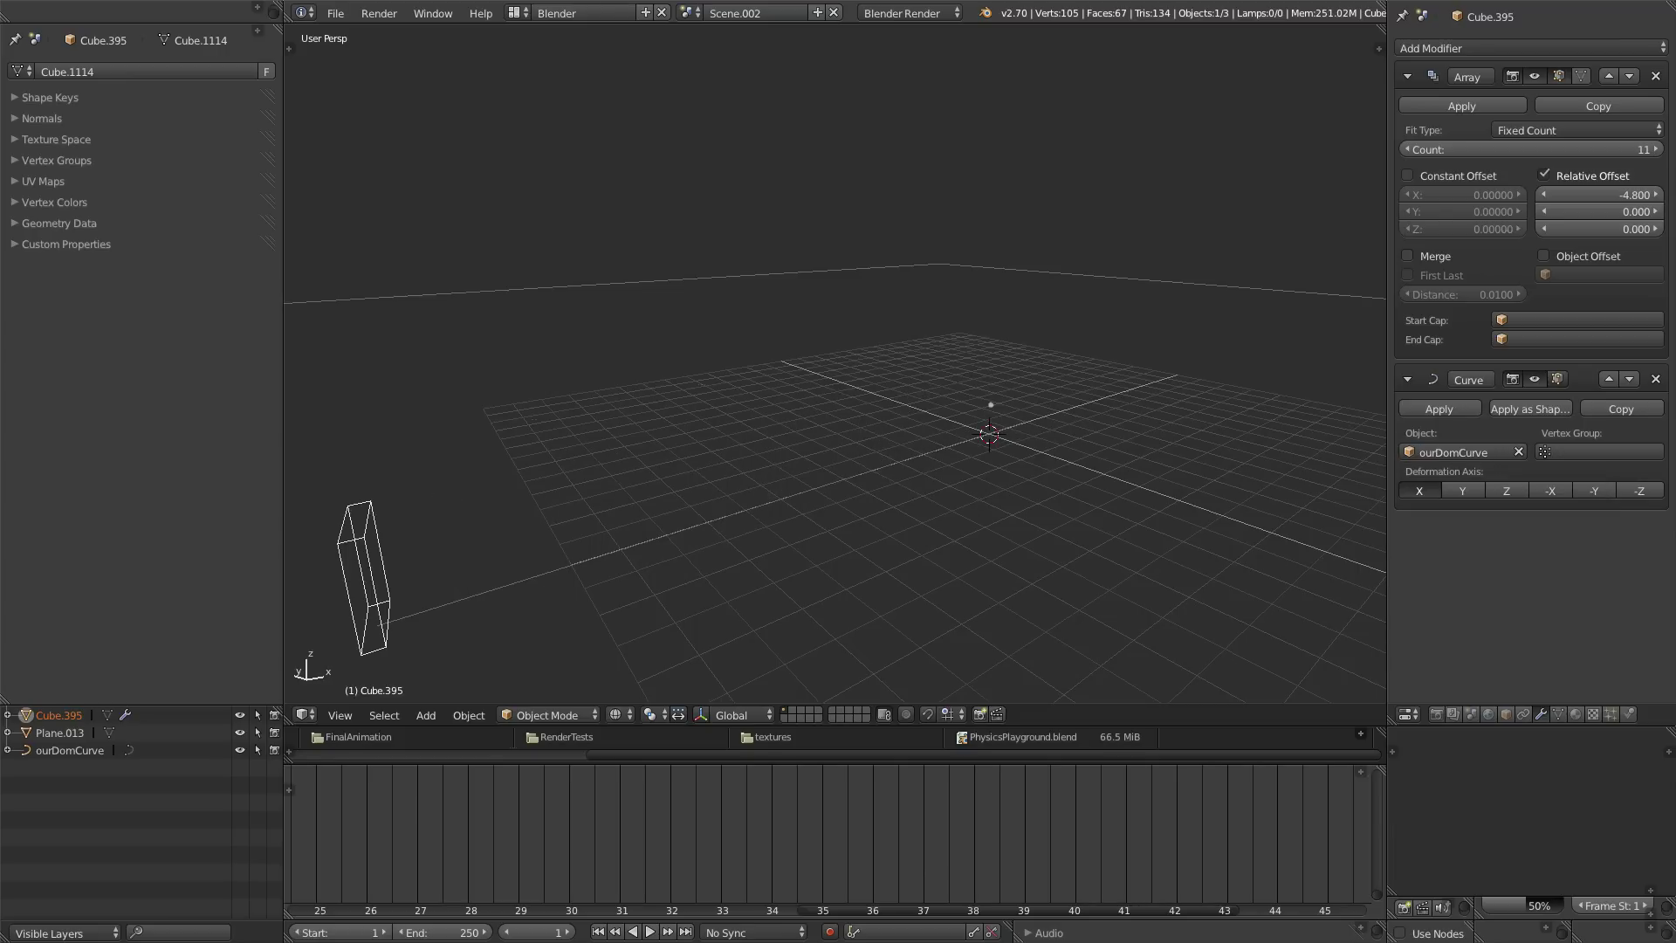
- Reposition ourDomCurve along the X and Z axes so that it runs through the row of dominoes
{"action": "middle_click_drag", "start_coordinate": [982, 483], "coordinate": [939, 433]}
{"action": "right_click", "coordinate": [939, 433]}
{"action": "key", "text": "g"}
{"action": "key", "text": "x"}
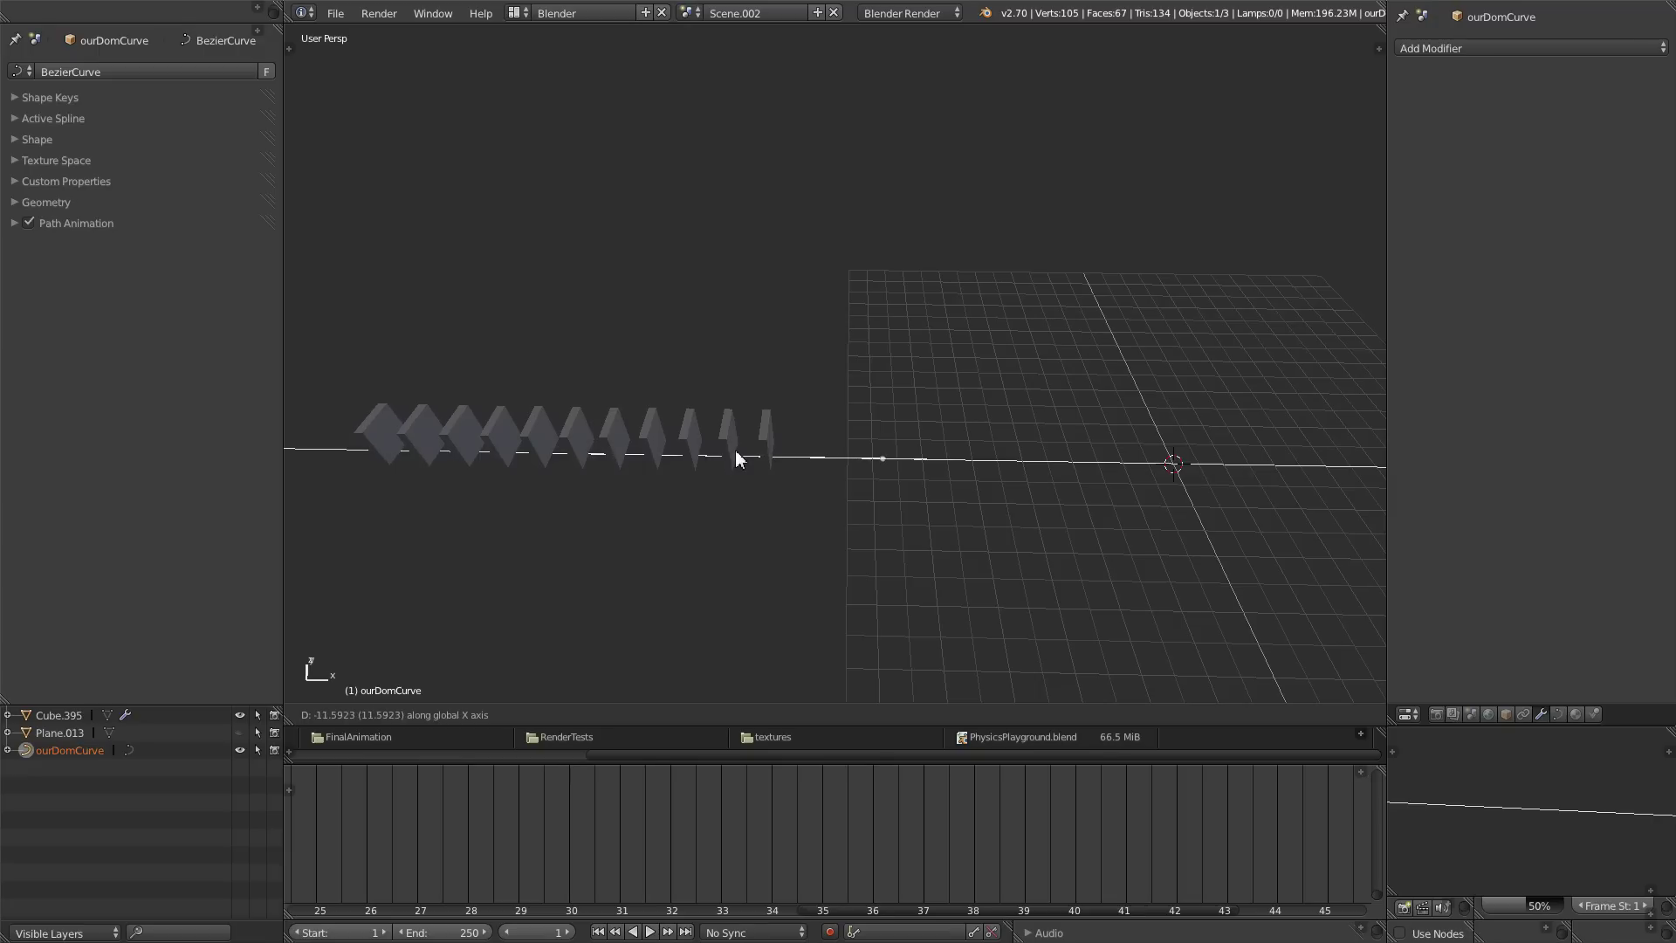
{"action": "right_click", "coordinate": [609, 469]}
{"action": "middle_click_drag", "start_coordinate": [609, 470], "coordinate": [755, 536]}
{"action": "key", "text": "g"}
{"action": "key", "text": "z"}
{"action": "right_click", "coordinate": [885, 447]}
- Try bending the domino row by moving the end control point of ourDomCurve in Edit Mode
{"action": "middle_click_drag", "start_coordinate": [901, 445], "coordinate": [568, 528]}
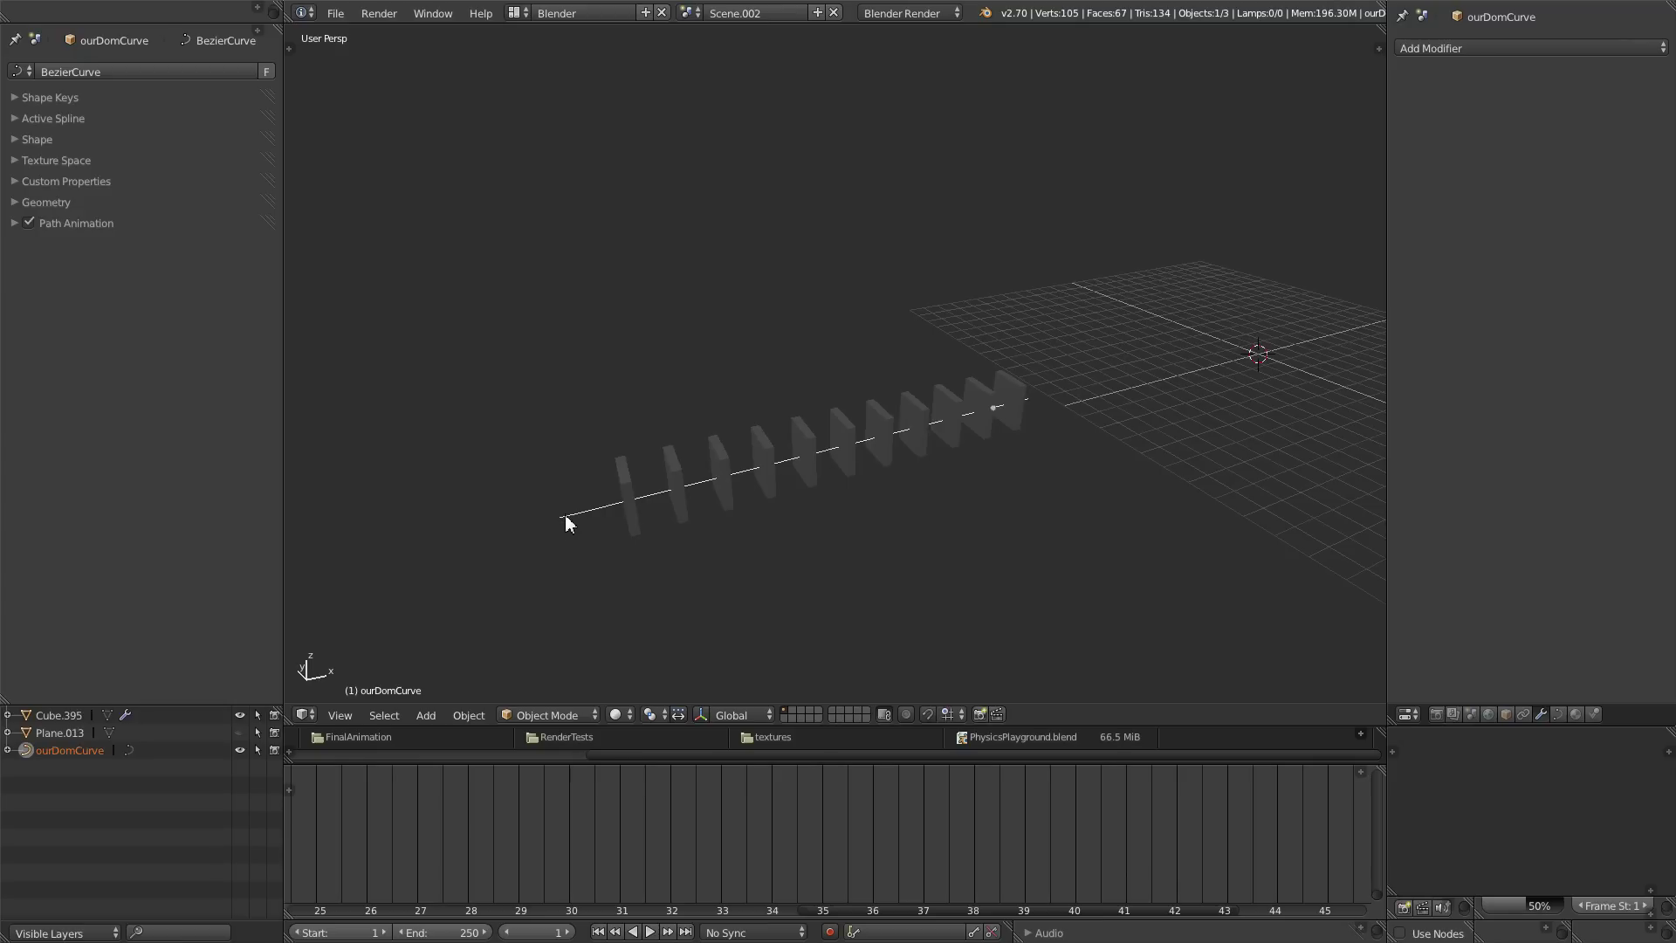
{"action": "key", "text": "Tab"}
{"action": "middle_click_drag", "start_coordinate": [607, 539], "coordinate": [671, 519]}
{"action": "key", "text": "g"}
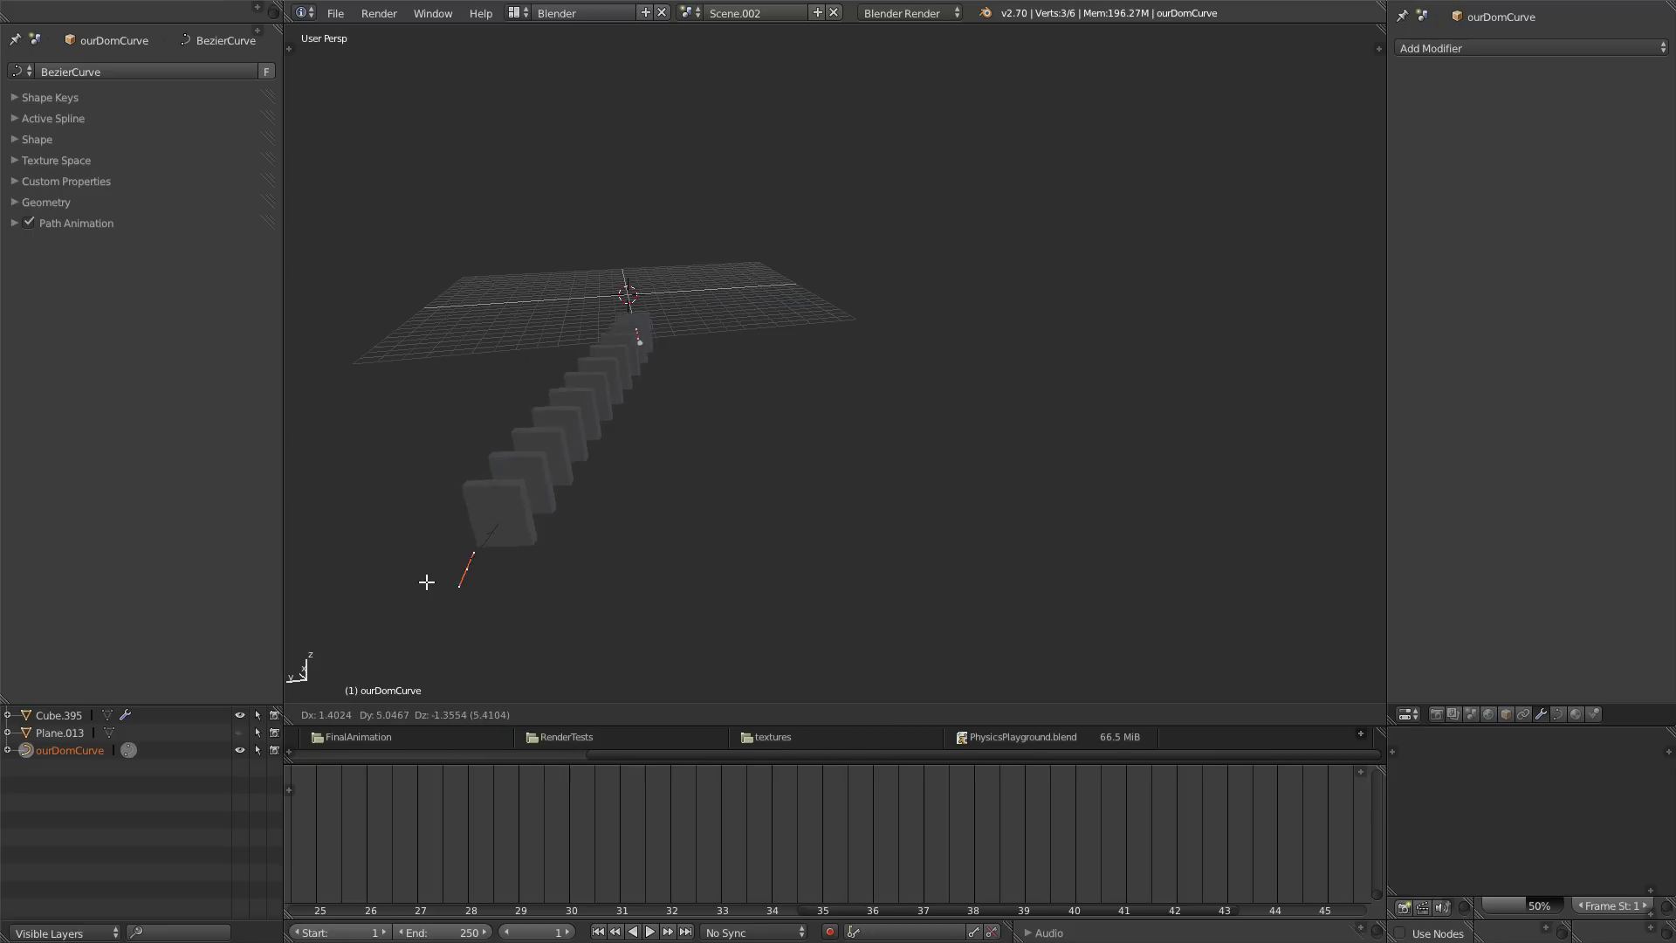
{"action": "left_click", "coordinate": [546, 528]}
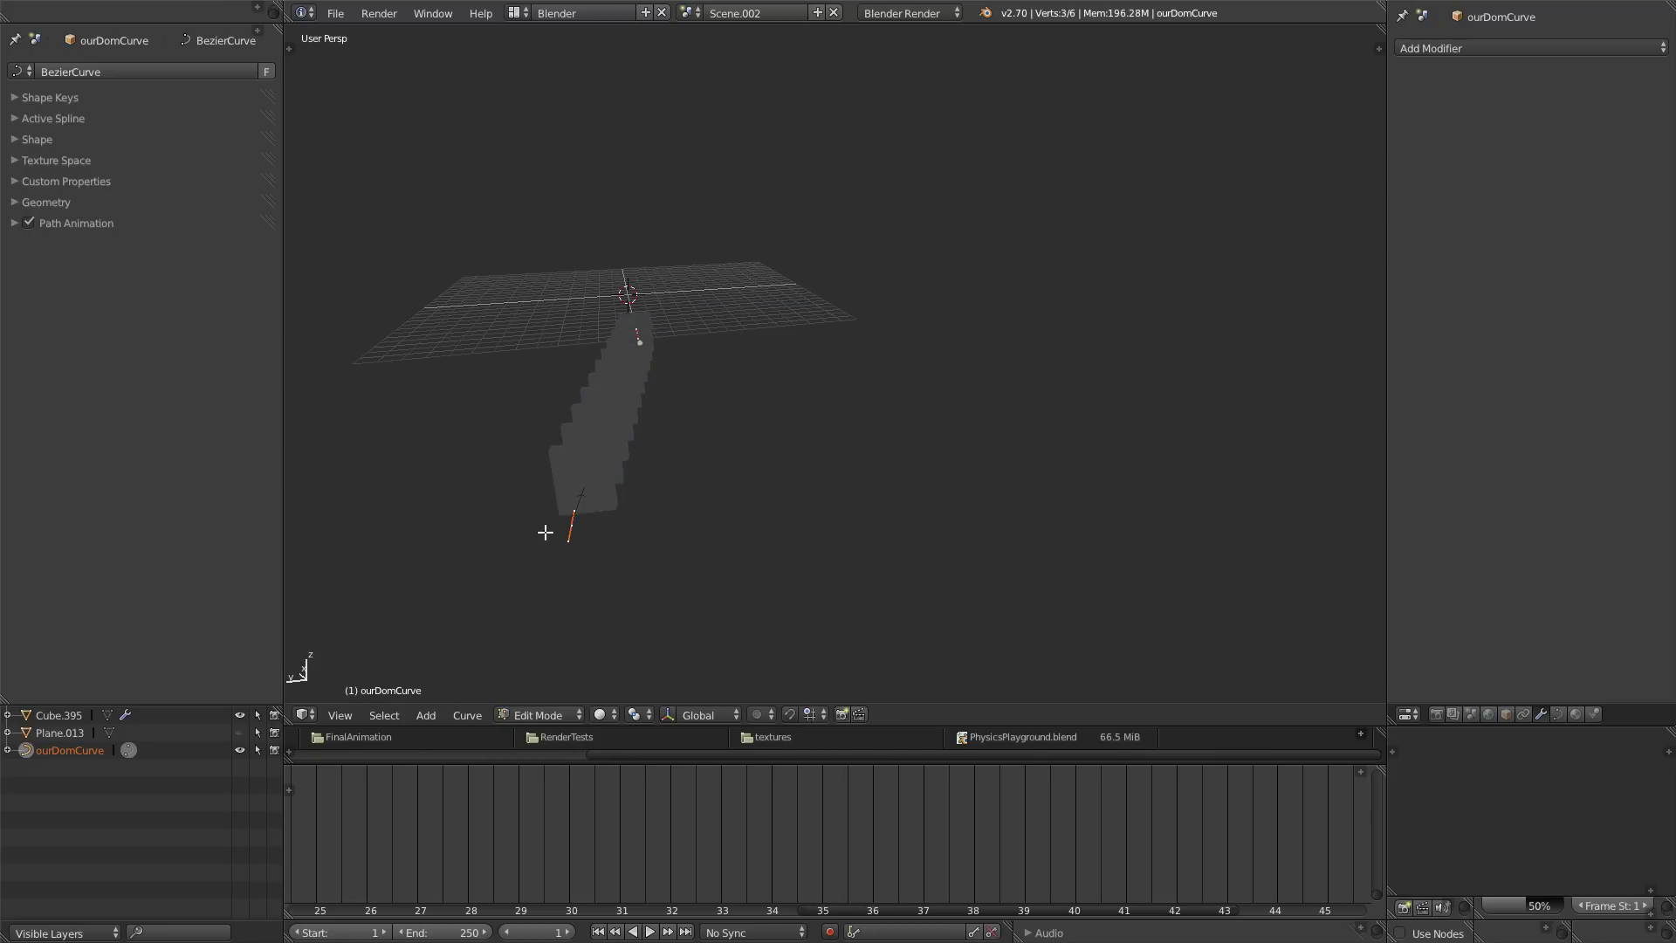
{"action": "middle_click_drag", "start_coordinate": [547, 528], "coordinate": [674, 539]}
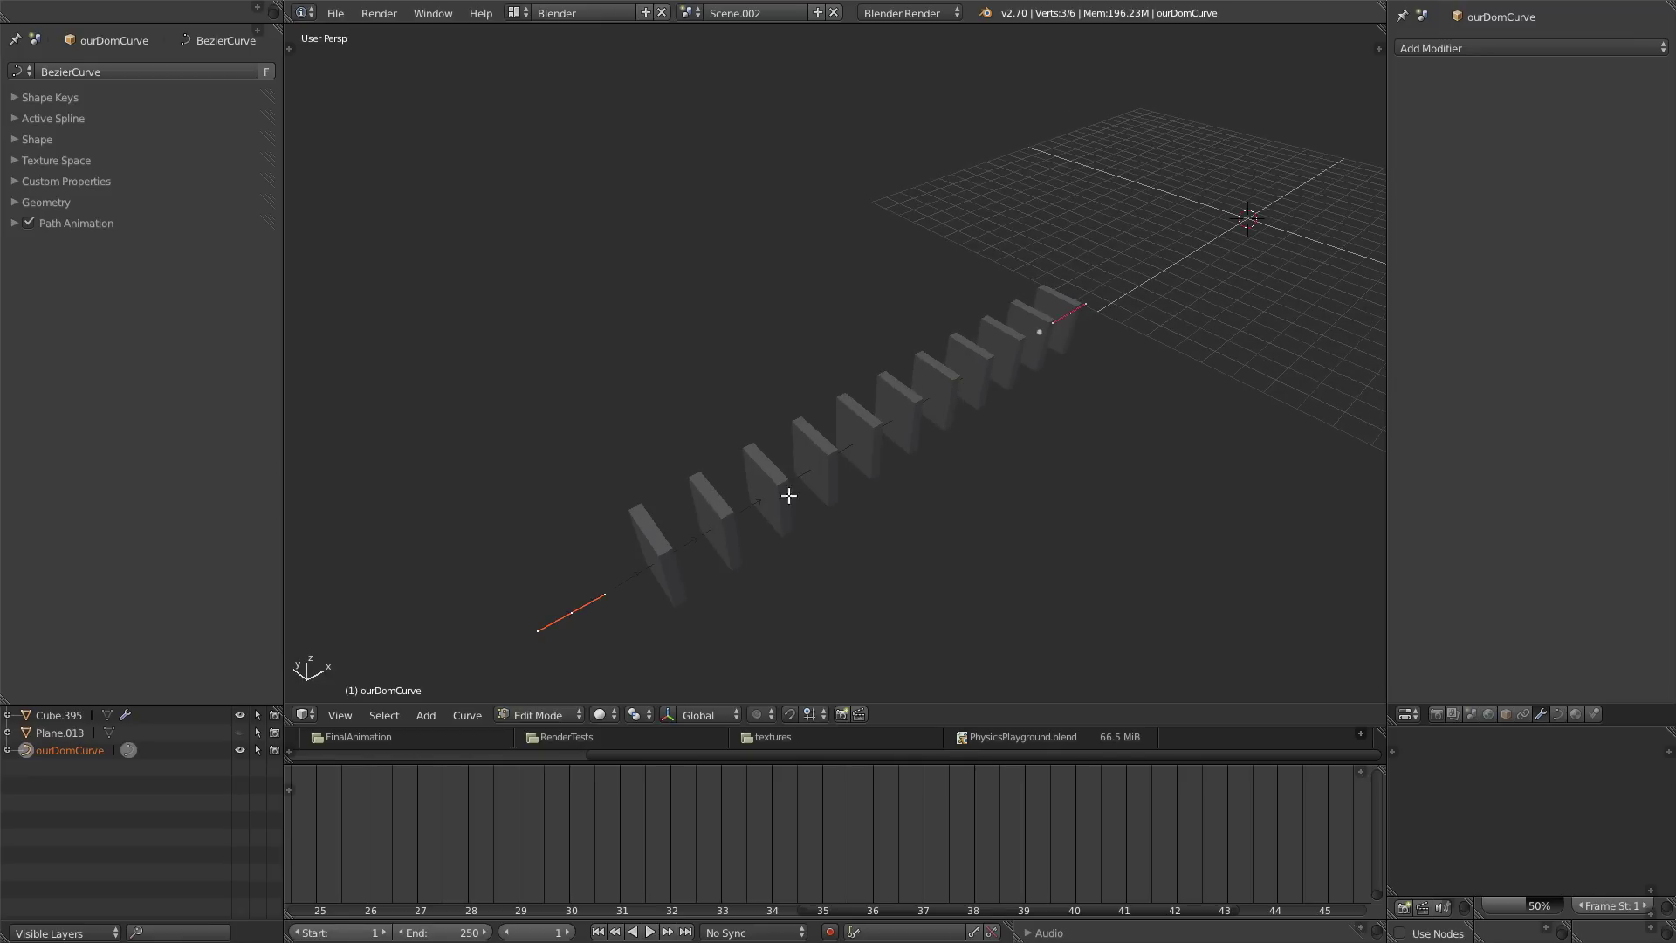
- Subdivide ourDomCurve in Top view, and move and rotate its new middle control point to bend the domino row
{"action": "middle_click_drag", "start_coordinate": [807, 491], "coordinate": [931, 481]}
{"action": "key", "text": "KP_7"}
{"action": "scroll", "coordinate": [862, 546], "scroll_direction": "up", "scroll_amount": 2}
{"action": "middle_click_drag", "start_coordinate": [935, 600], "coordinate": [888, 538], "text": "shift"}
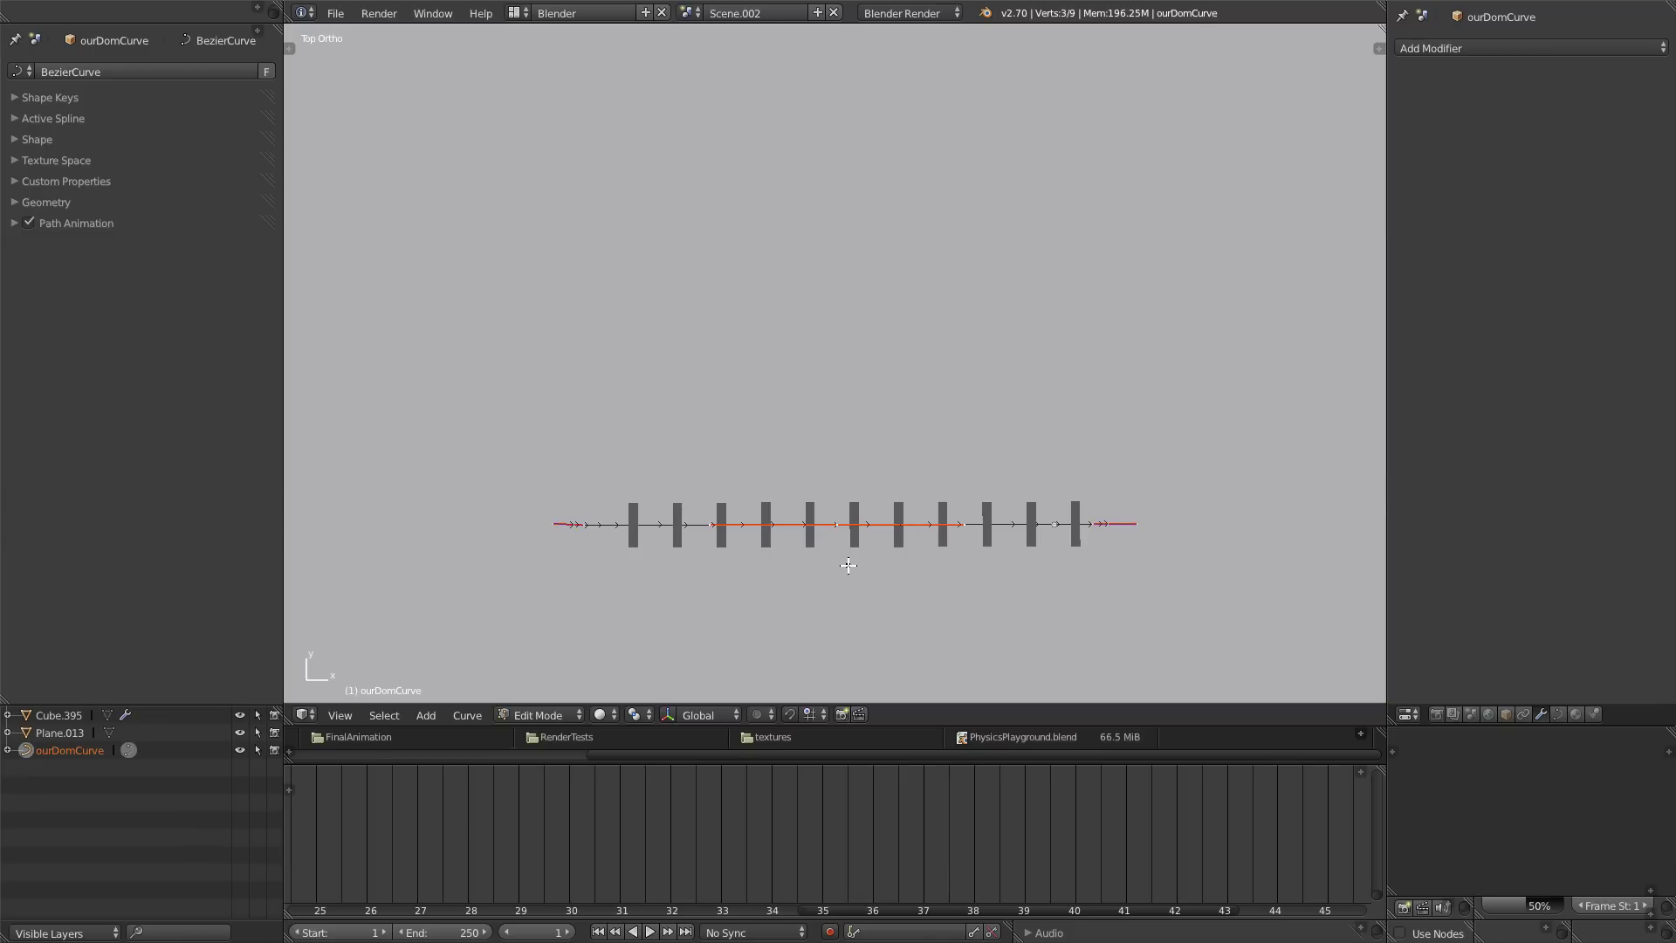
{"action": "key", "text": "g"}
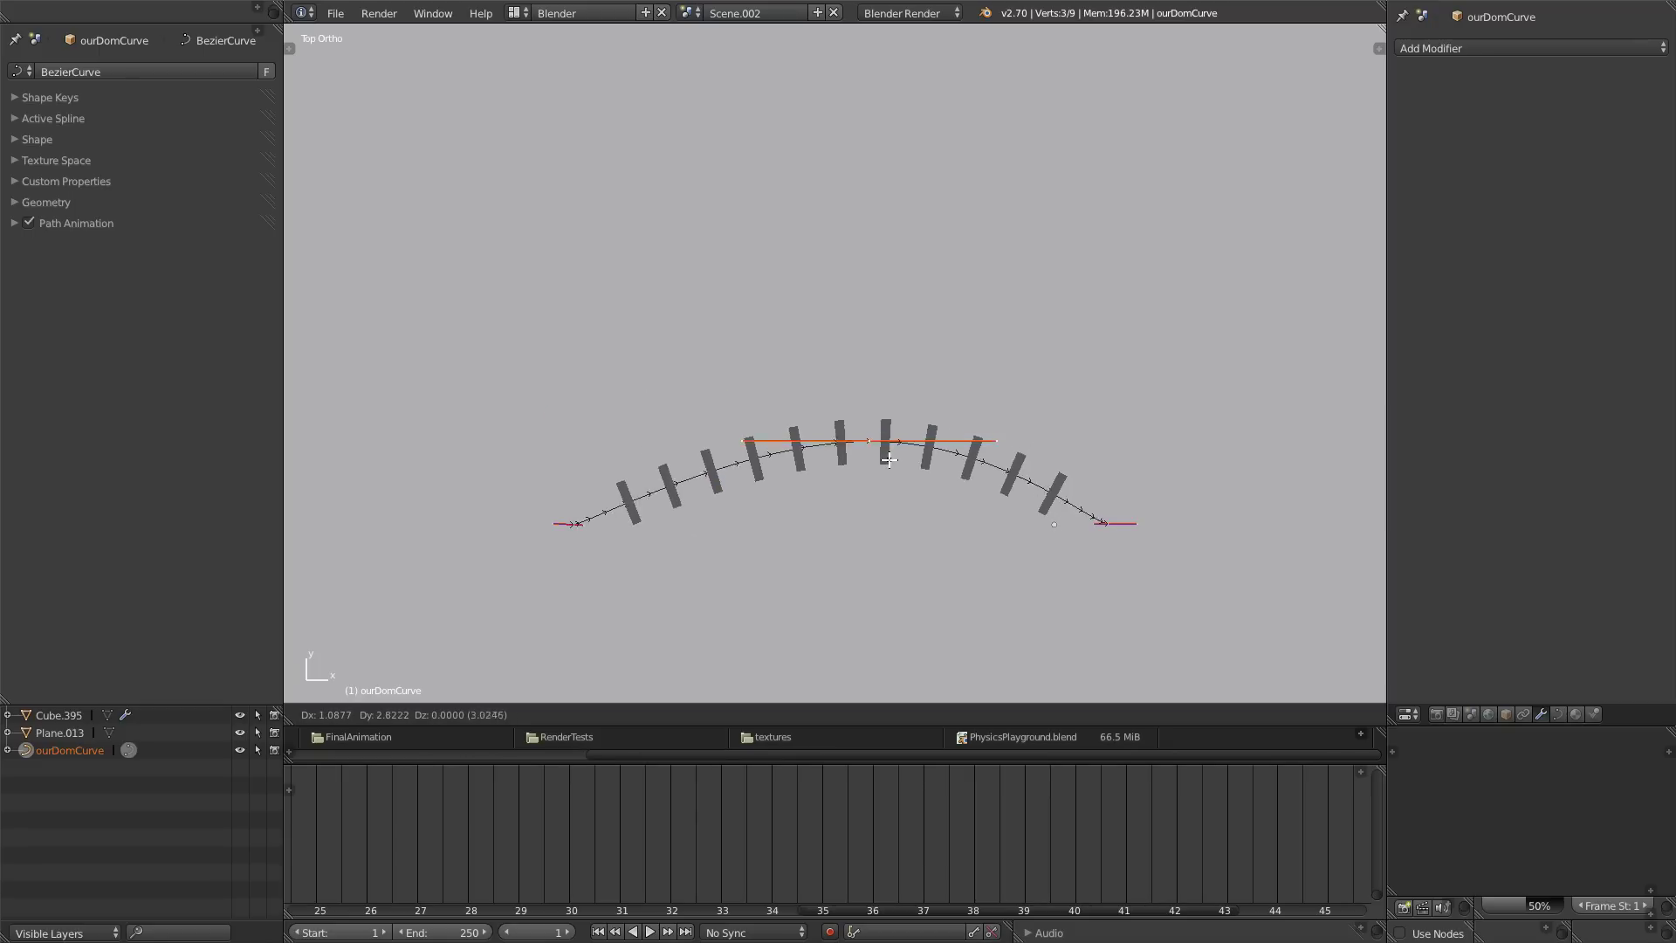
{"action": "left_click", "coordinate": [889, 453]}
{"action": "key", "text": "r"}
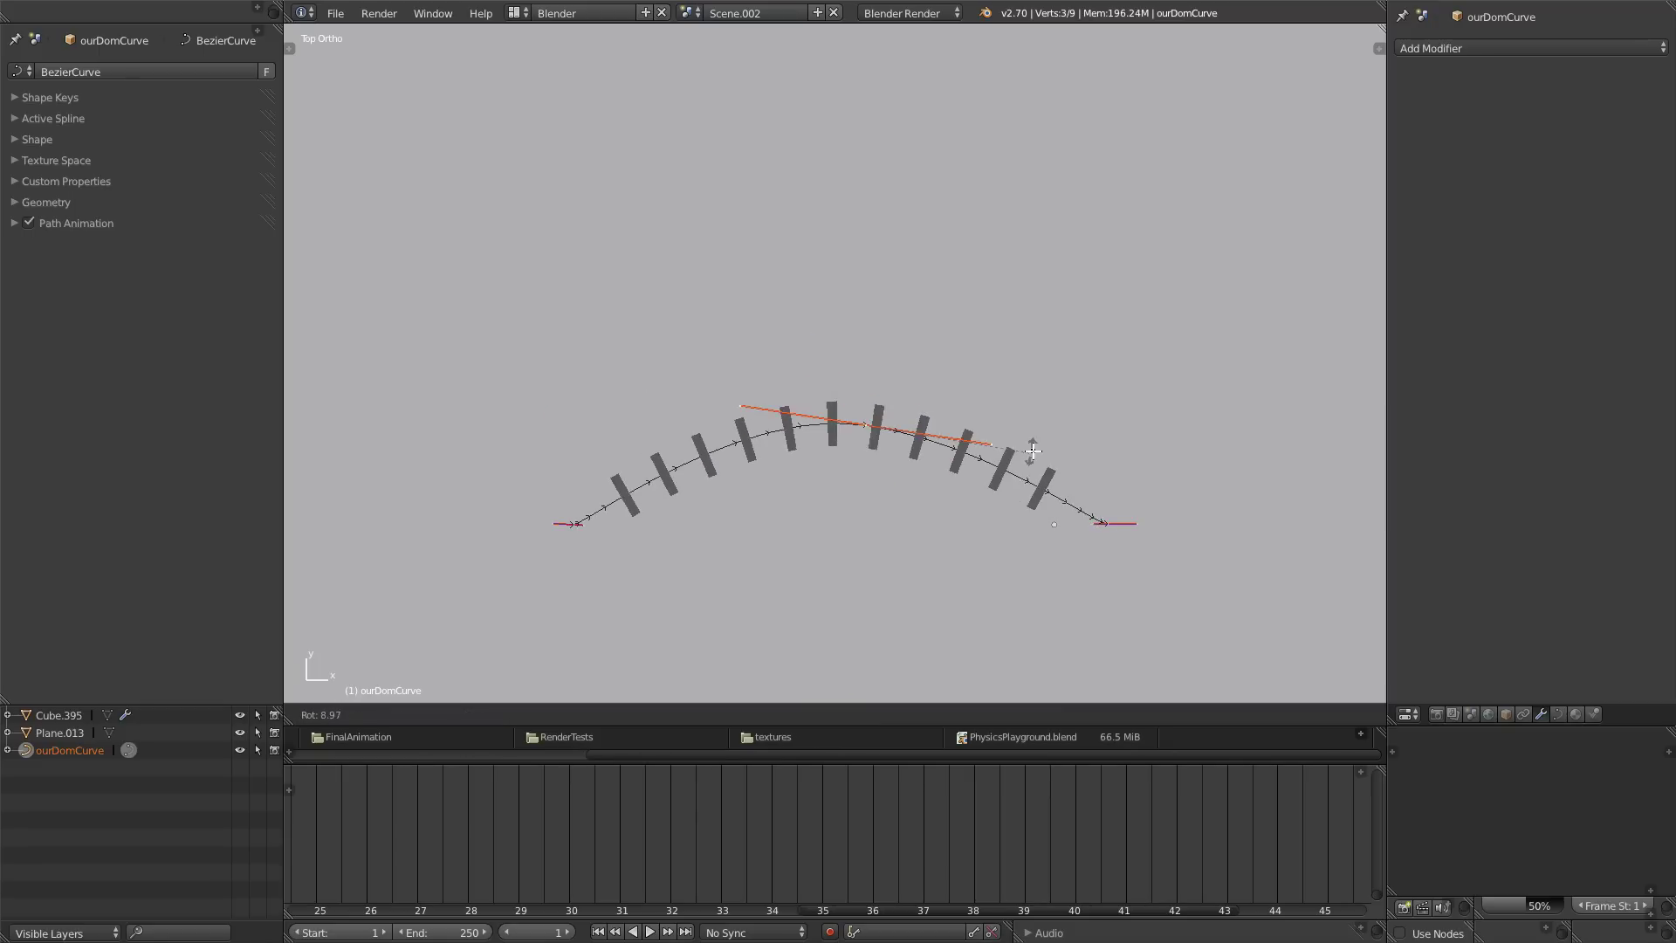
{"action": "left_click", "coordinate": [991, 358]}
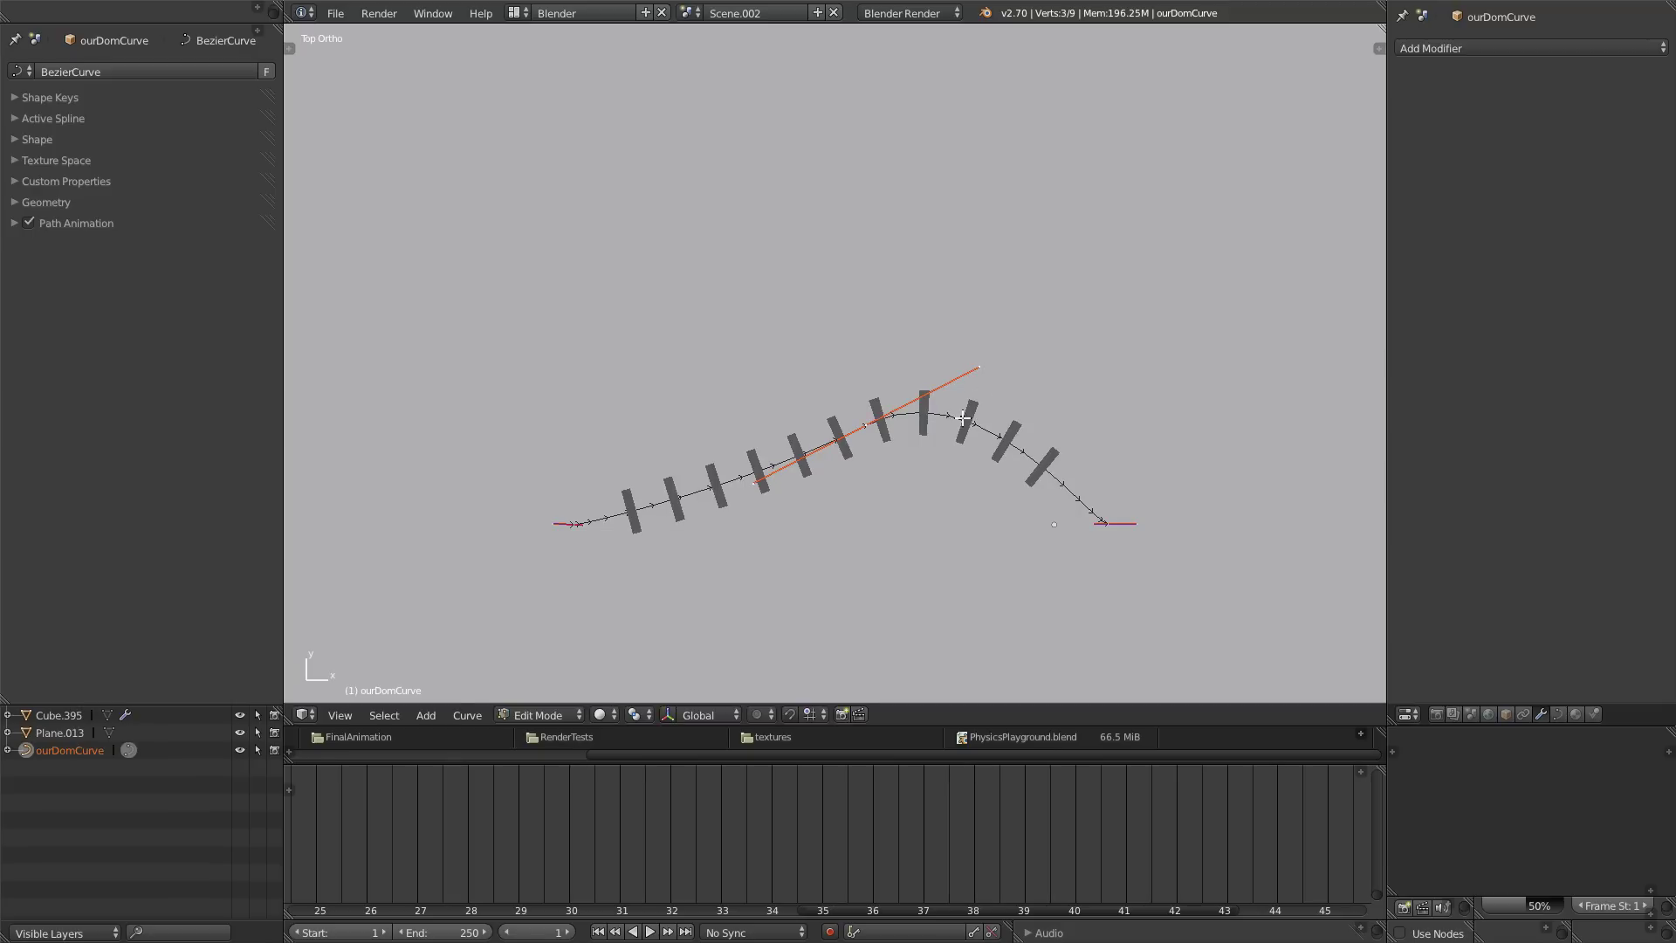
{"action": "key", "text": "Tab"}
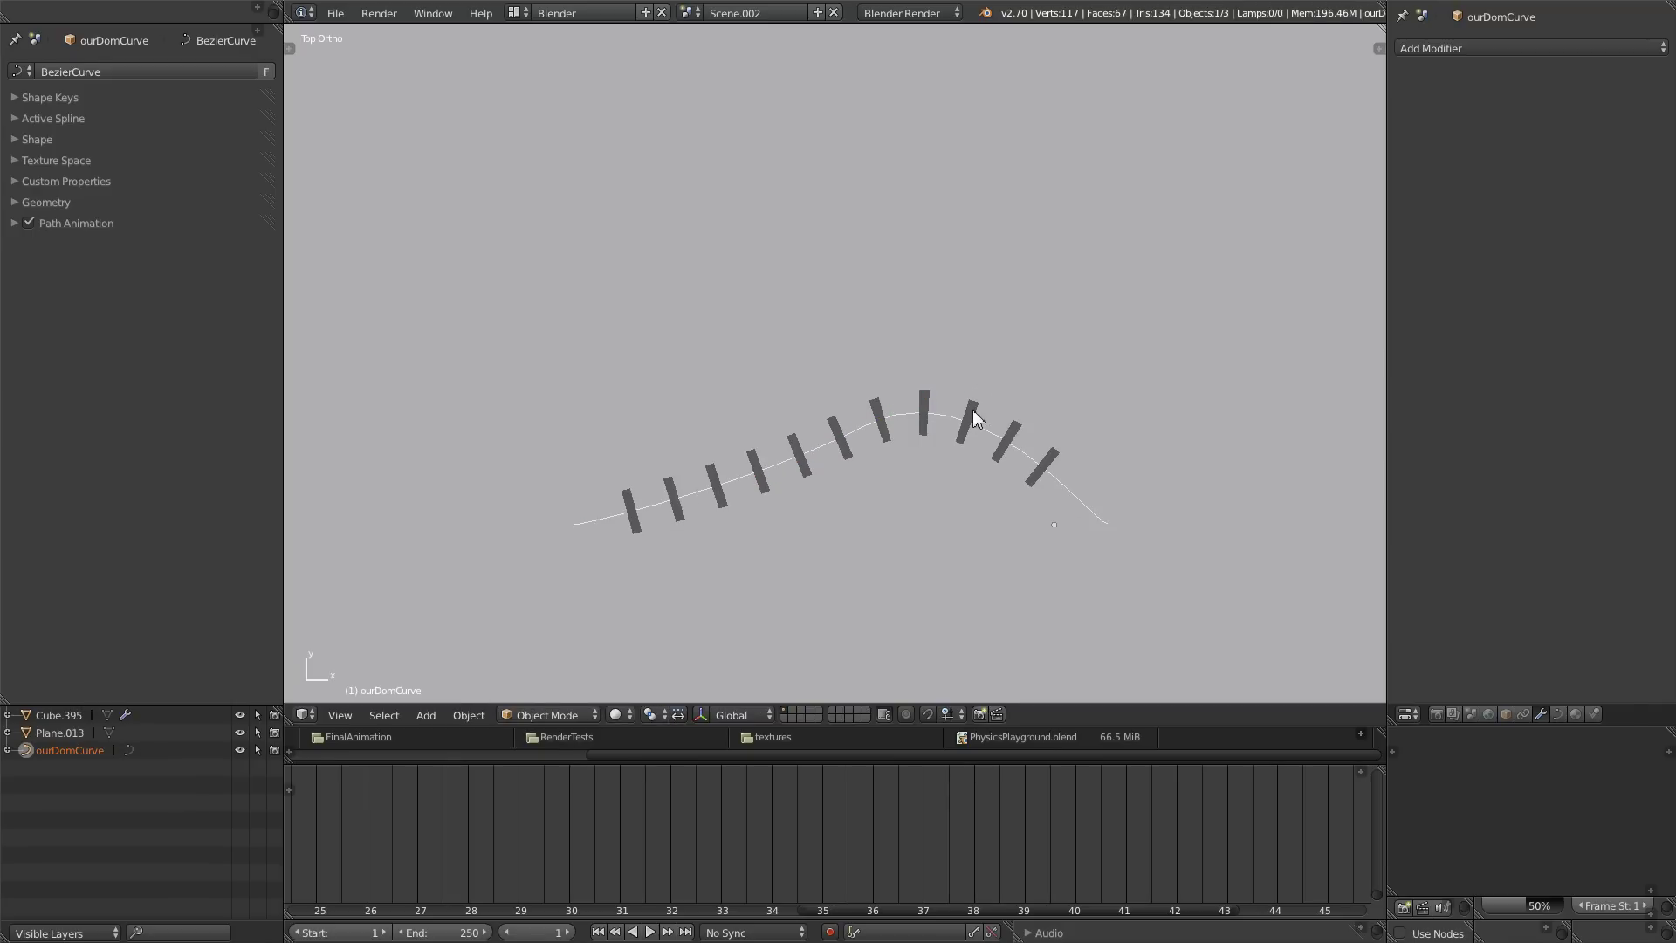
- Raise the domino row's Array modifier count to 48
{"action": "right_click", "coordinate": [976, 419]}
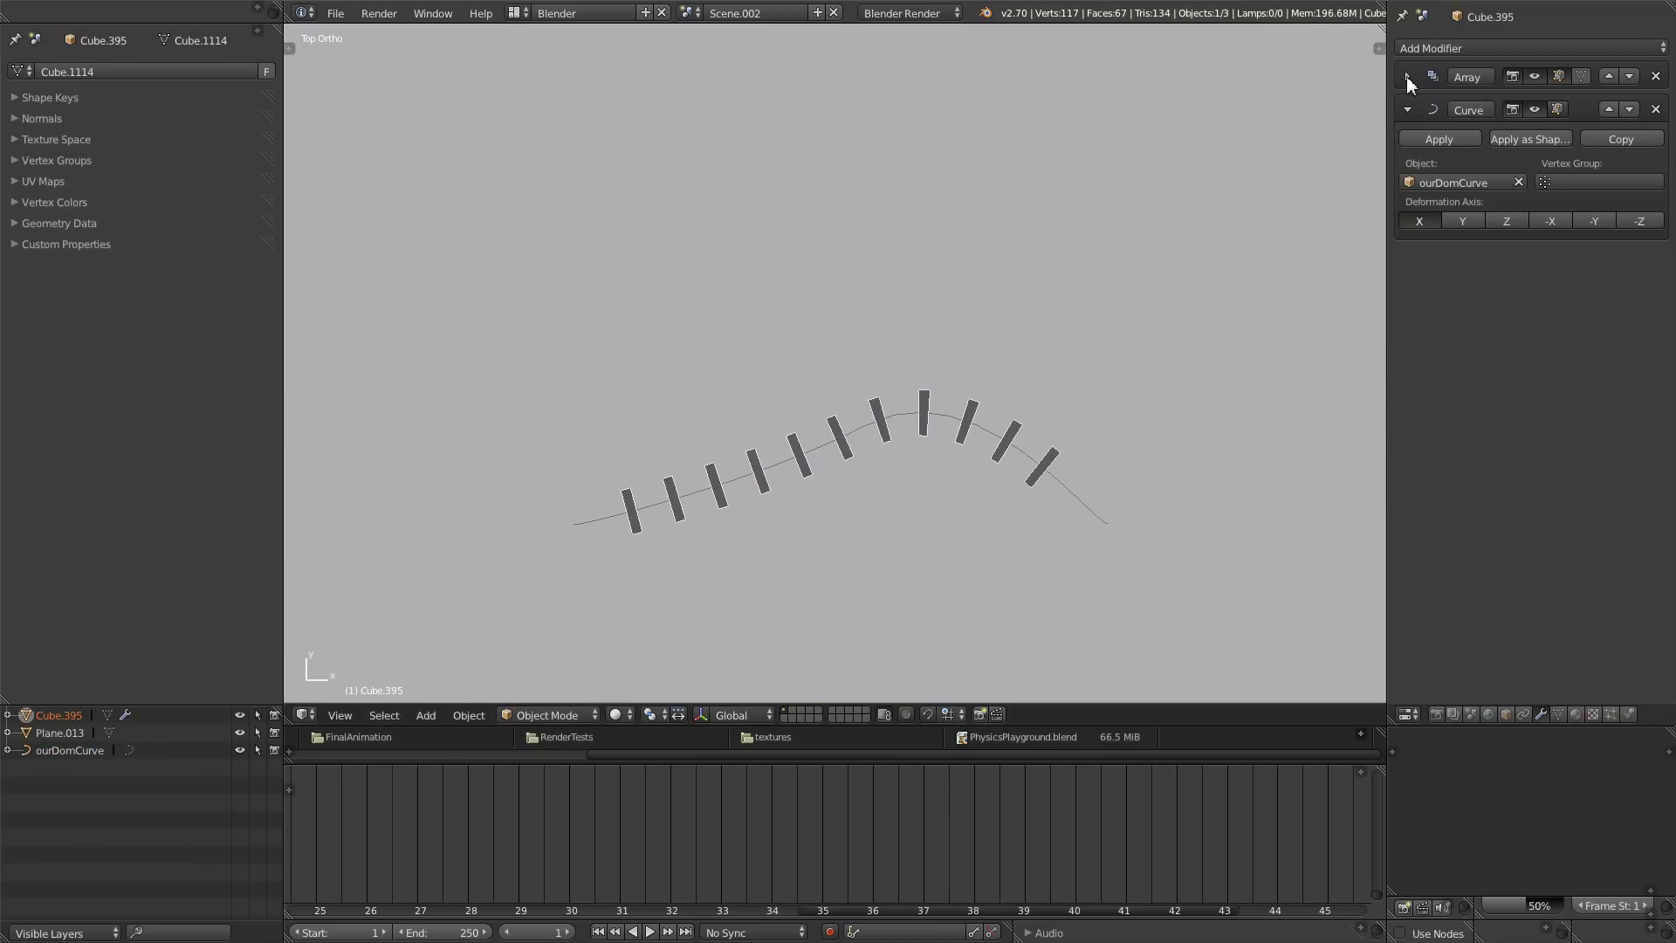
{"action": "left_click", "coordinate": [1407, 77]}
{"action": "left_click", "coordinate": [1655, 149]}
{"action": "left_click", "coordinate": [1655, 149]}
{"action": "left_click", "coordinate": [1655, 149]}
{"action": "left_click_drag", "start_coordinate": [1570, 155], "coordinate": [1605, 155]}
{"action": "scroll", "coordinate": [963, 281], "scroll_direction": "down", "scroll_amount": 4}
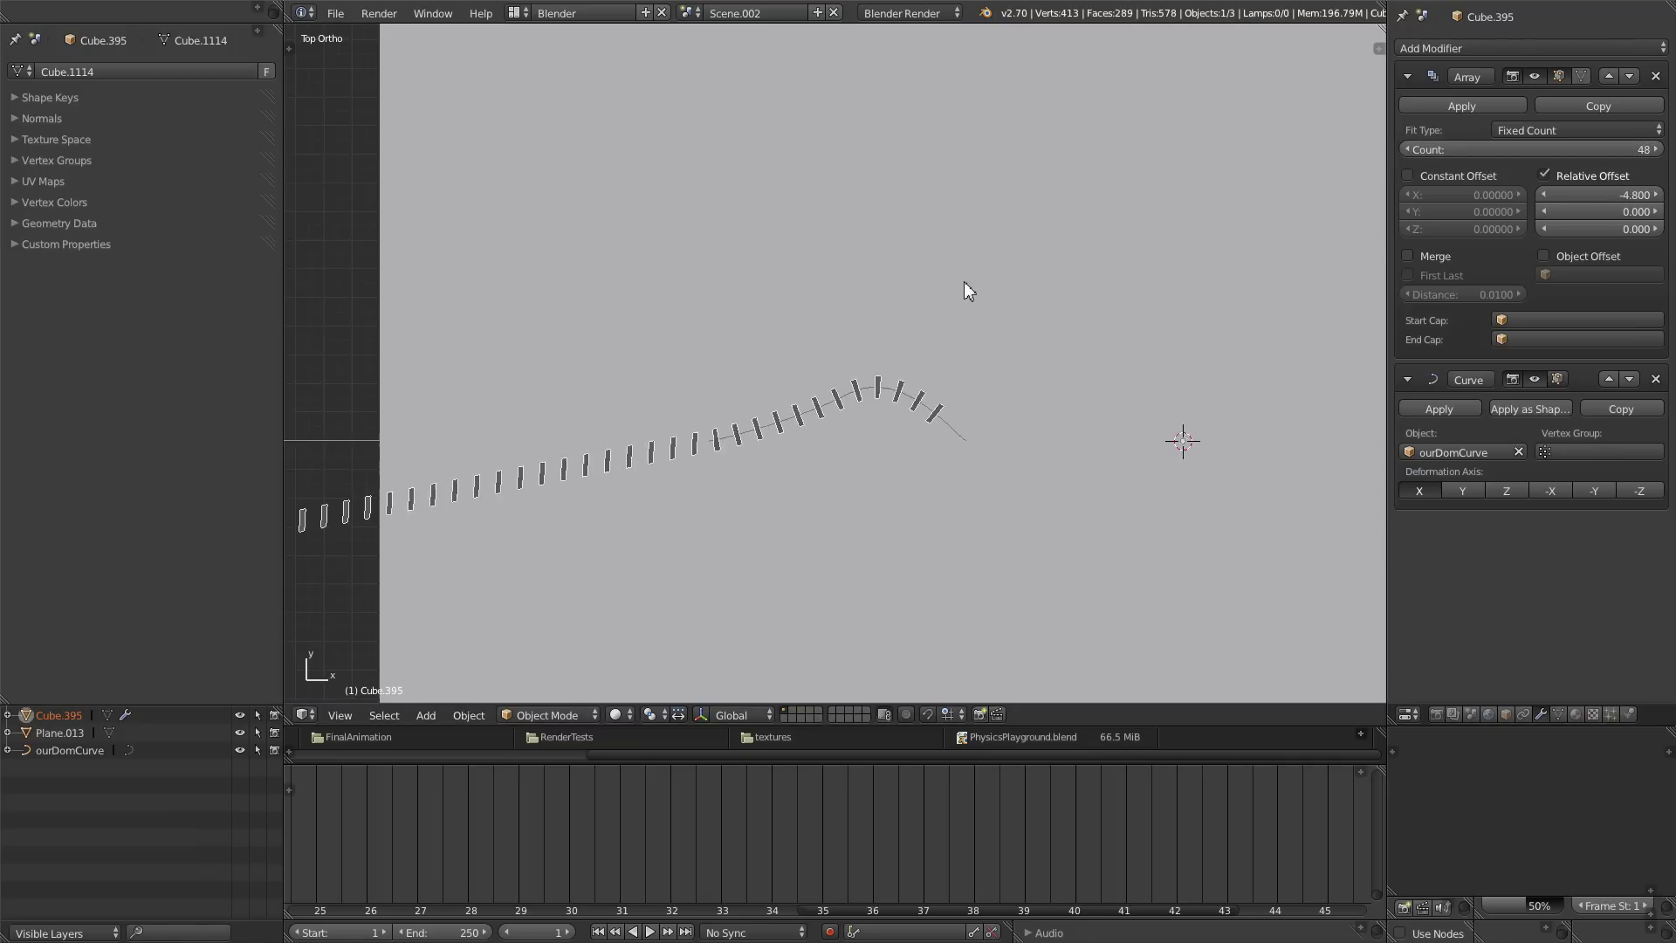
- Extend ourDomCurve by moving its end control point nearest the array's far end further along negative X and up in Y, and rotate it
{"action": "scroll", "coordinate": [910, 329], "scroll_direction": "down", "scroll_amount": 2}
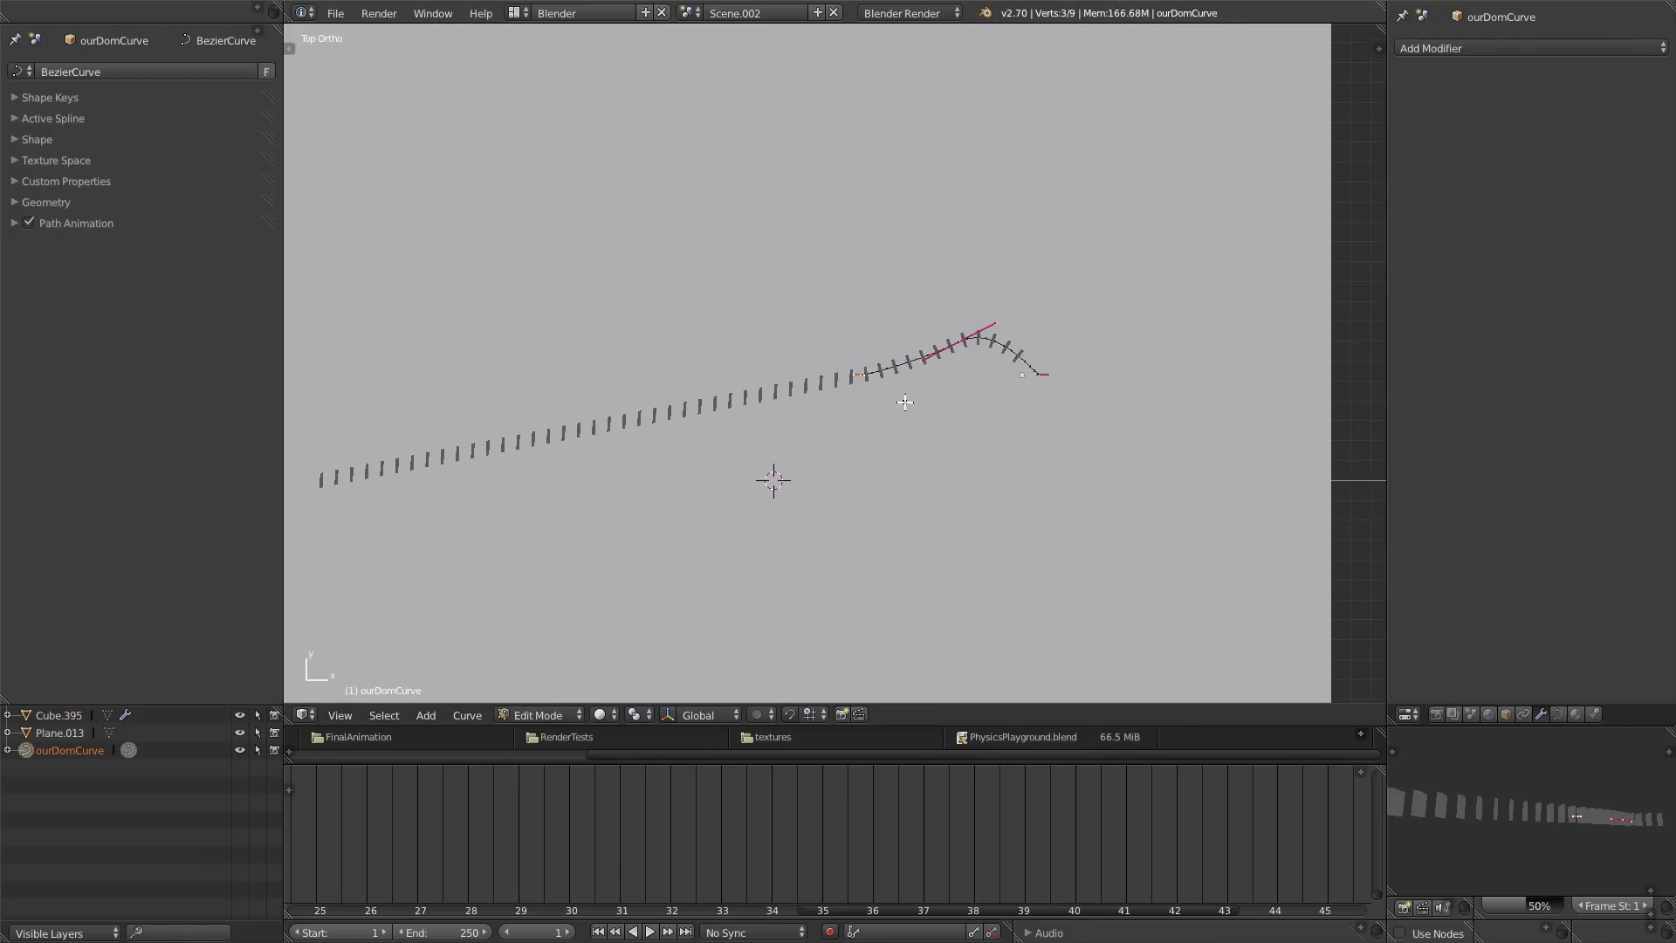
{"action": "middle_click_drag", "start_coordinate": [905, 401], "coordinate": [946, 409], "text": "shift"}
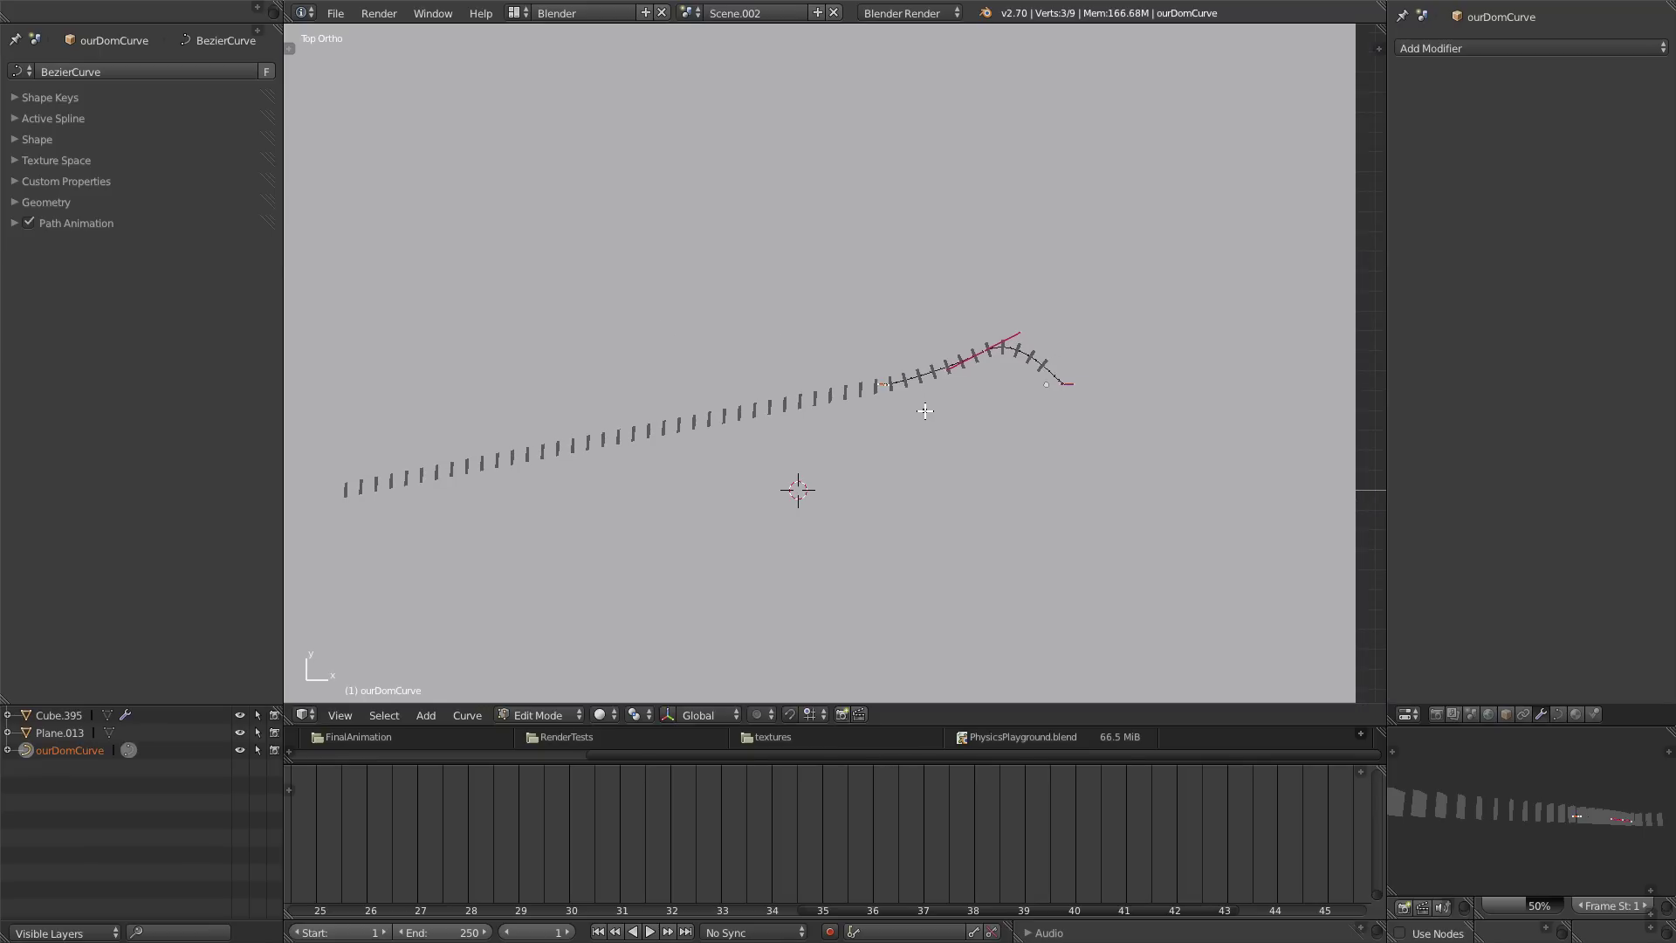
{"action": "key", "text": "r"}
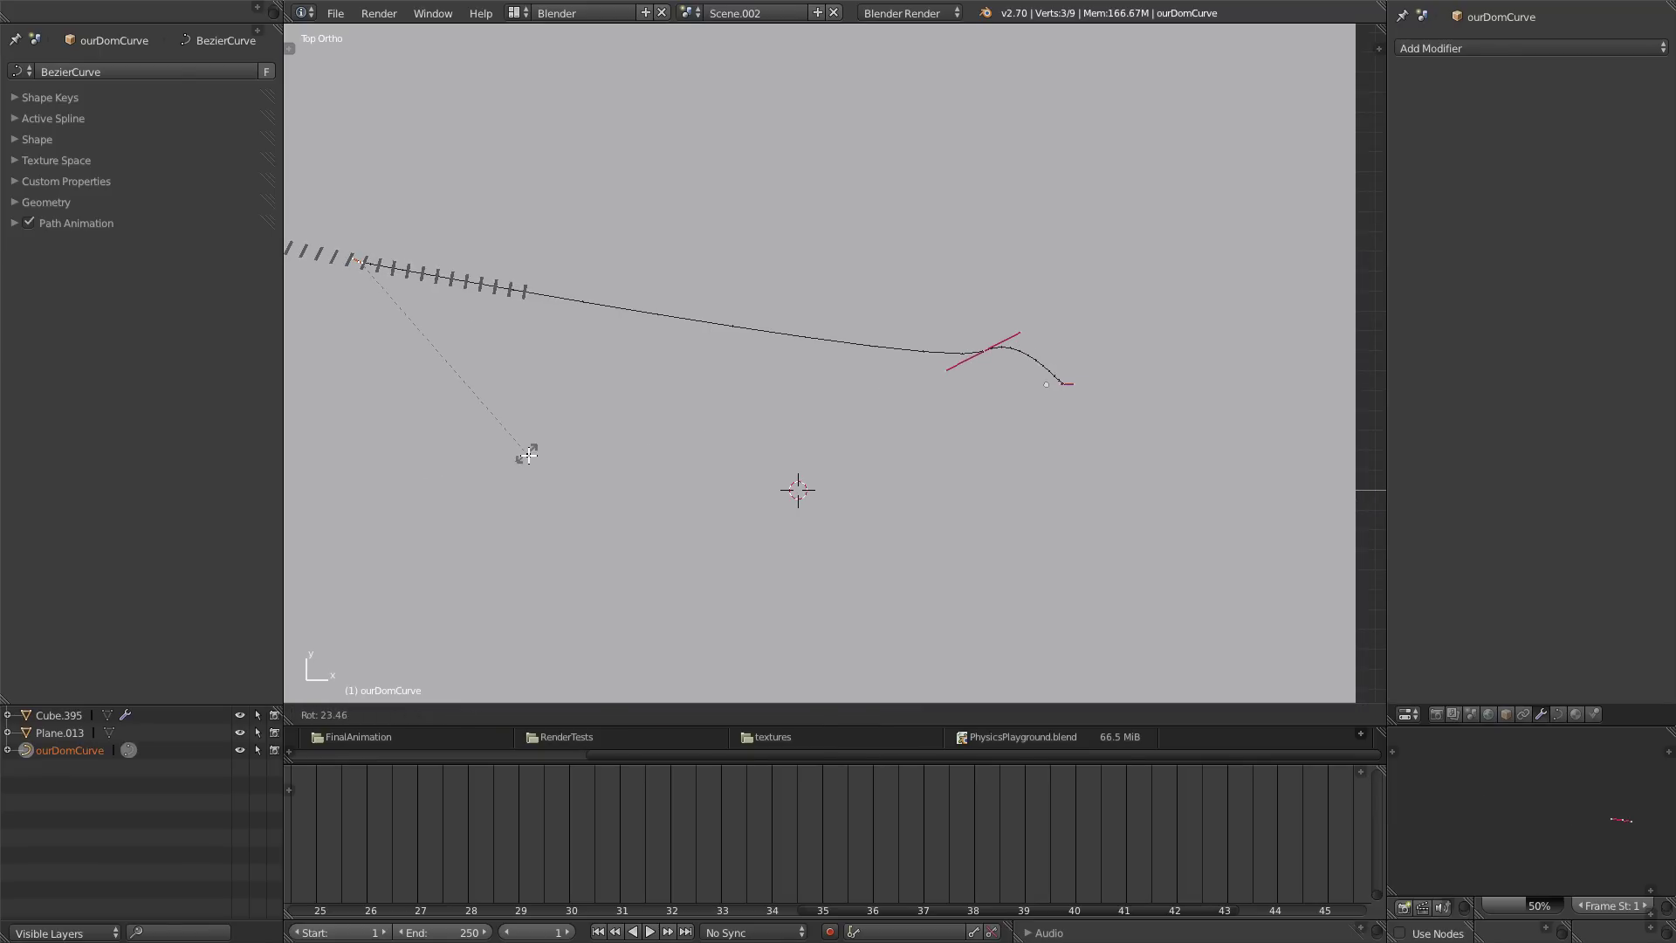
{"action": "left_click", "coordinate": [503, 489]}
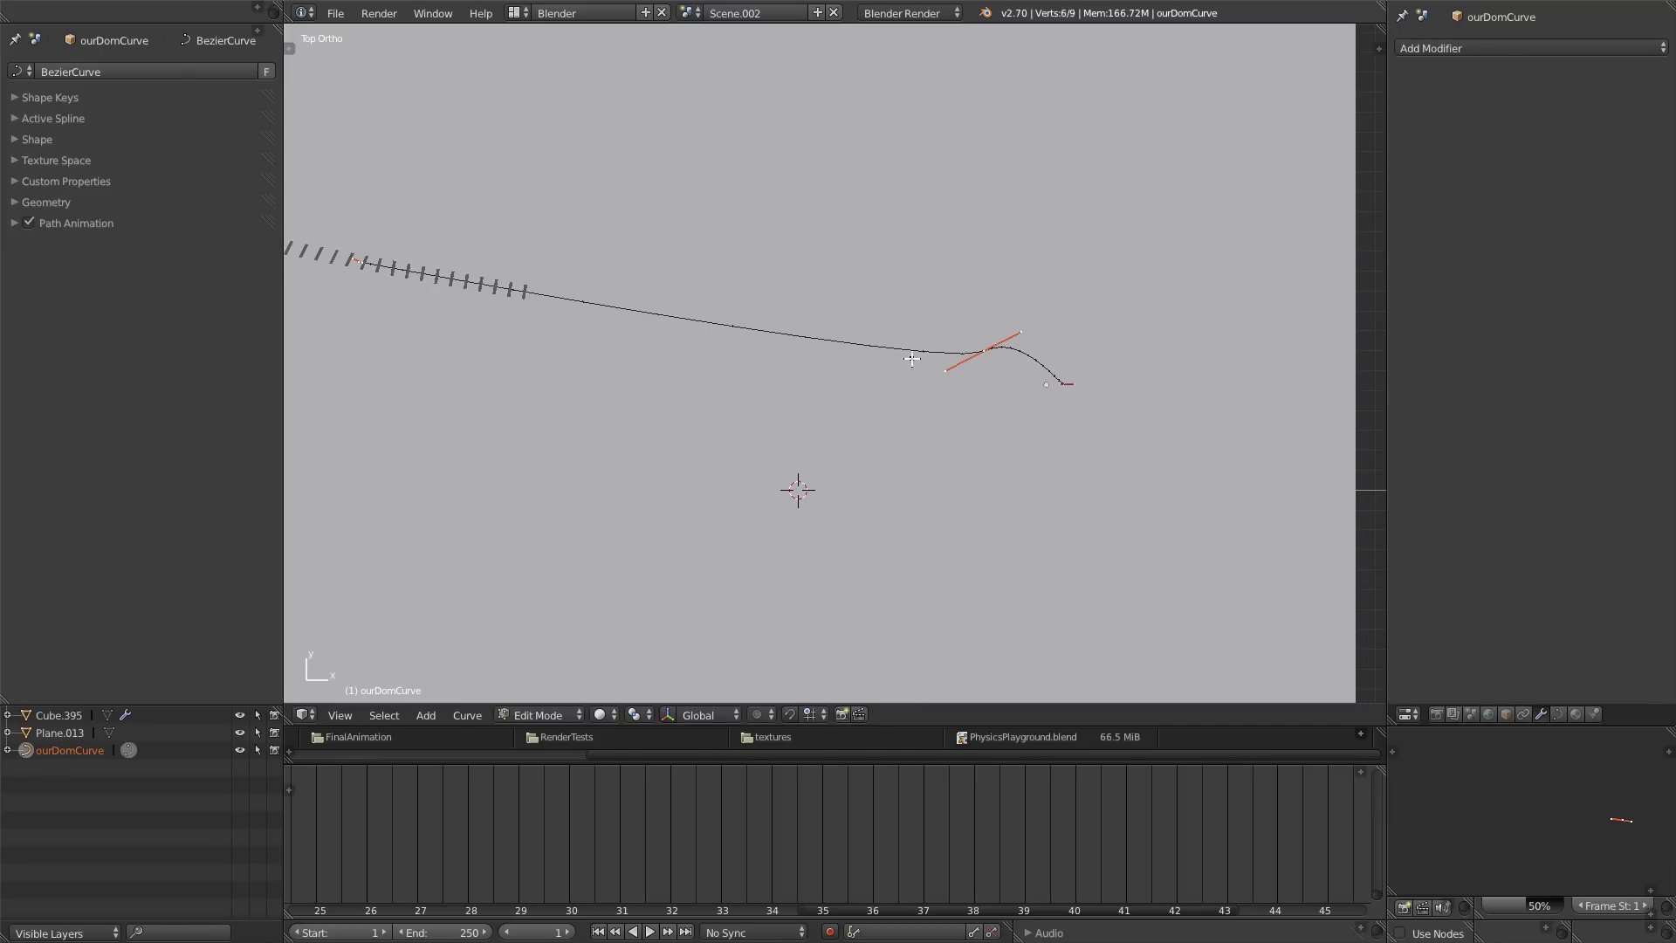
- Subdivide the long segment of ourDomCurve and move the new control point outward to form a wide arc
{"action": "key", "text": "w"}
{"action": "left_click", "coordinate": [643, 320]}
{"action": "key", "text": "g"}
{"action": "left_click", "coordinate": [666, 266]}
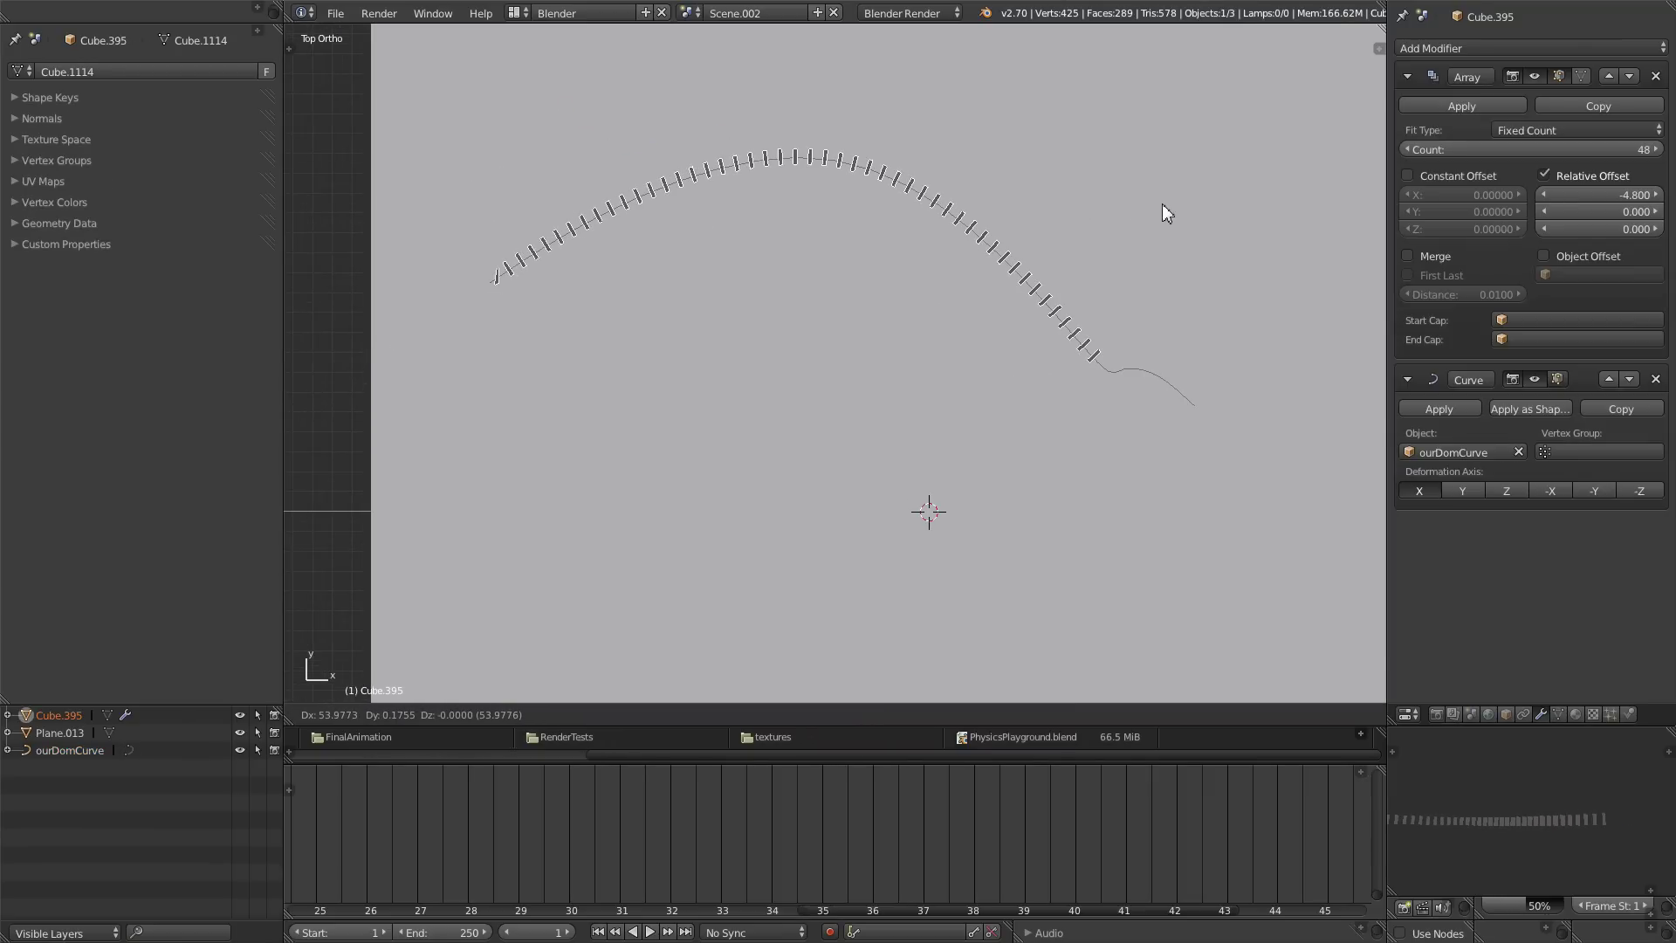
- Move the domino row along ourDomCurve so the row starts at the curve's end by its short bend
{"action": "left_click", "coordinate": [1274, 206]}
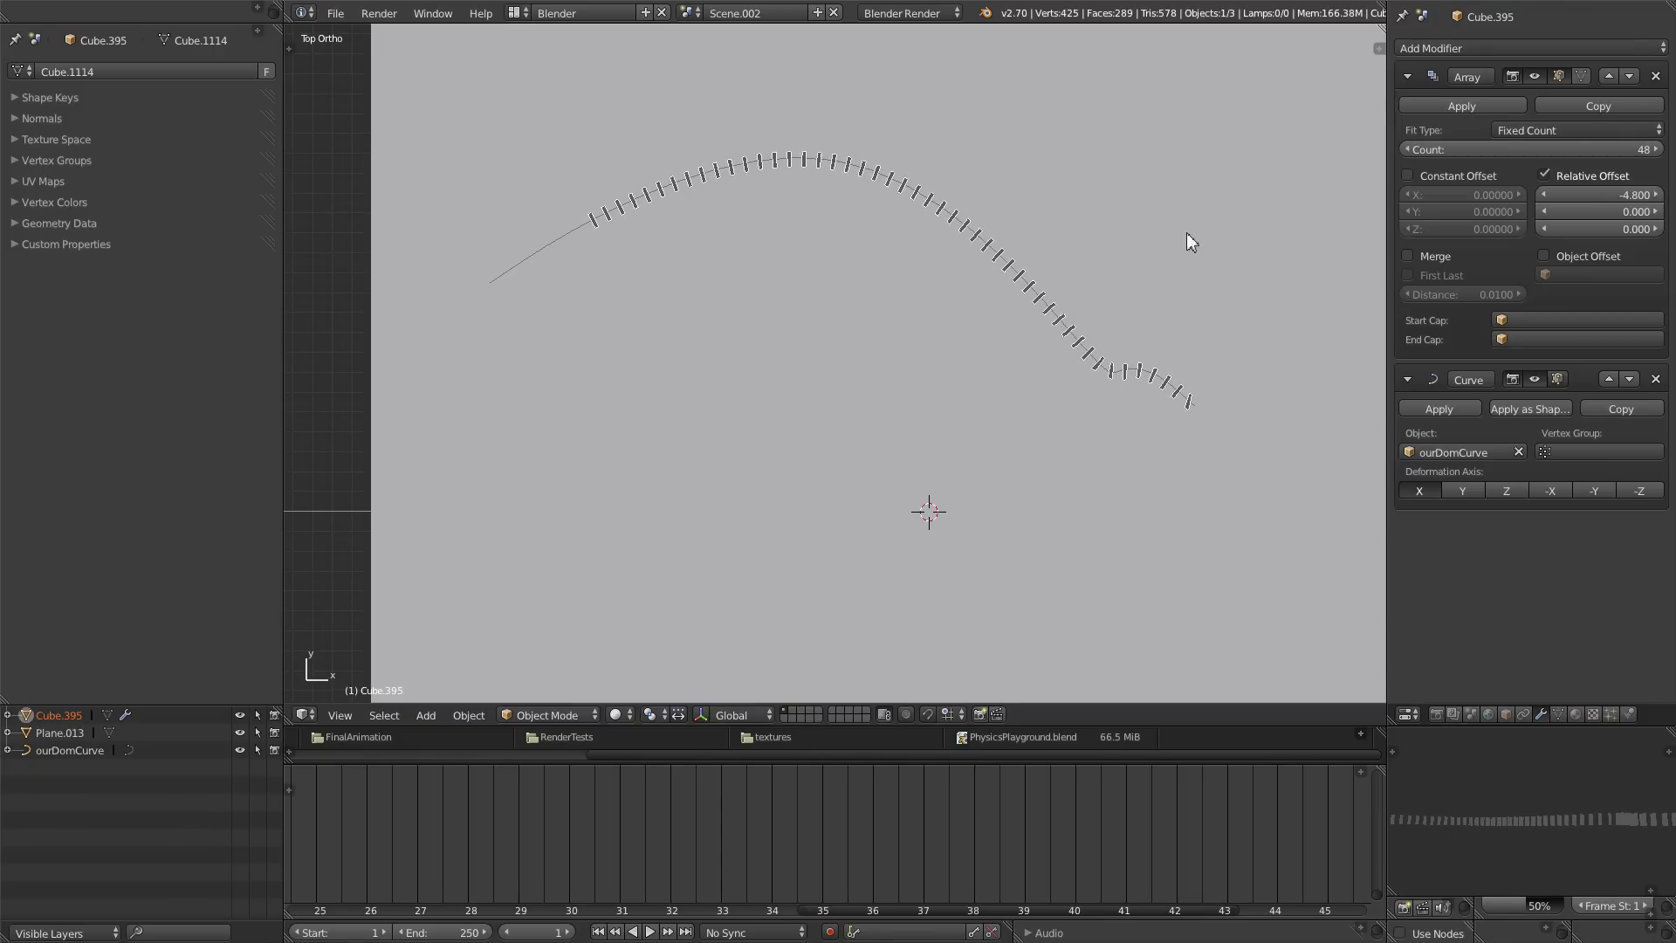
{"action": "key", "text": "t"}
{"action": "scroll", "coordinate": [932, 259], "scroll_direction": "up", "scroll_amount": 2}
{"action": "middle_click_drag", "start_coordinate": [932, 259], "coordinate": [897, 313], "text": "shift"}
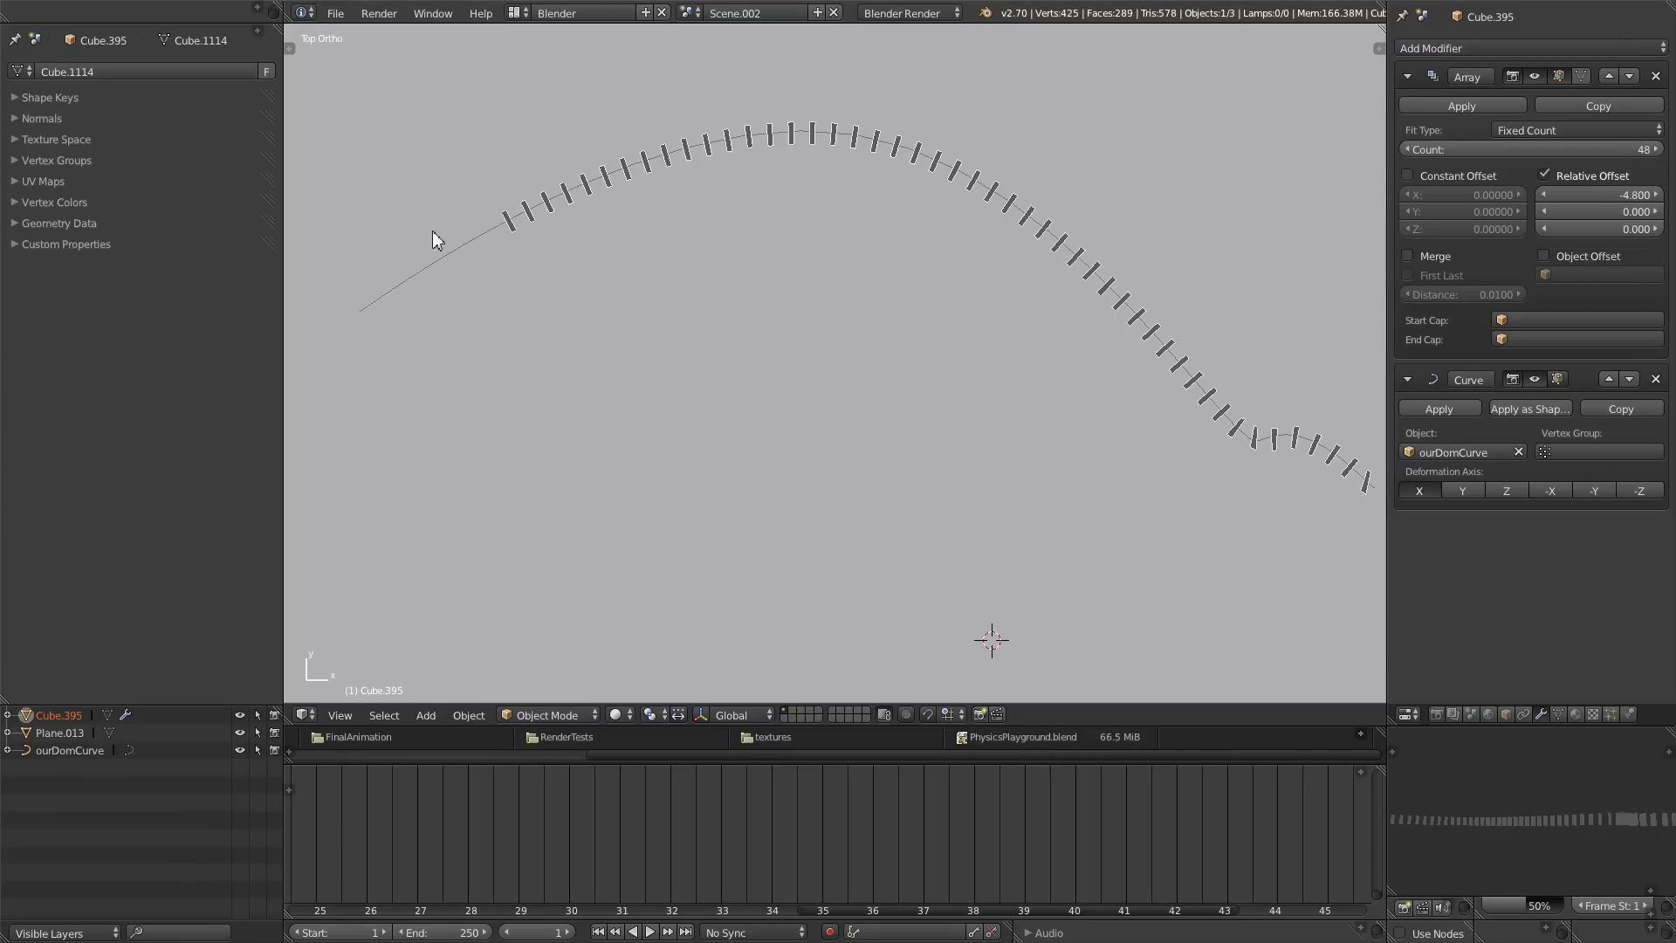
- Move ourDomCurve's wide-arc control point to the opposite side in negative Y and rotate it steeply to form an S-bend
{"action": "right_click", "coordinate": [466, 244]}
{"action": "key", "text": "Tab"}
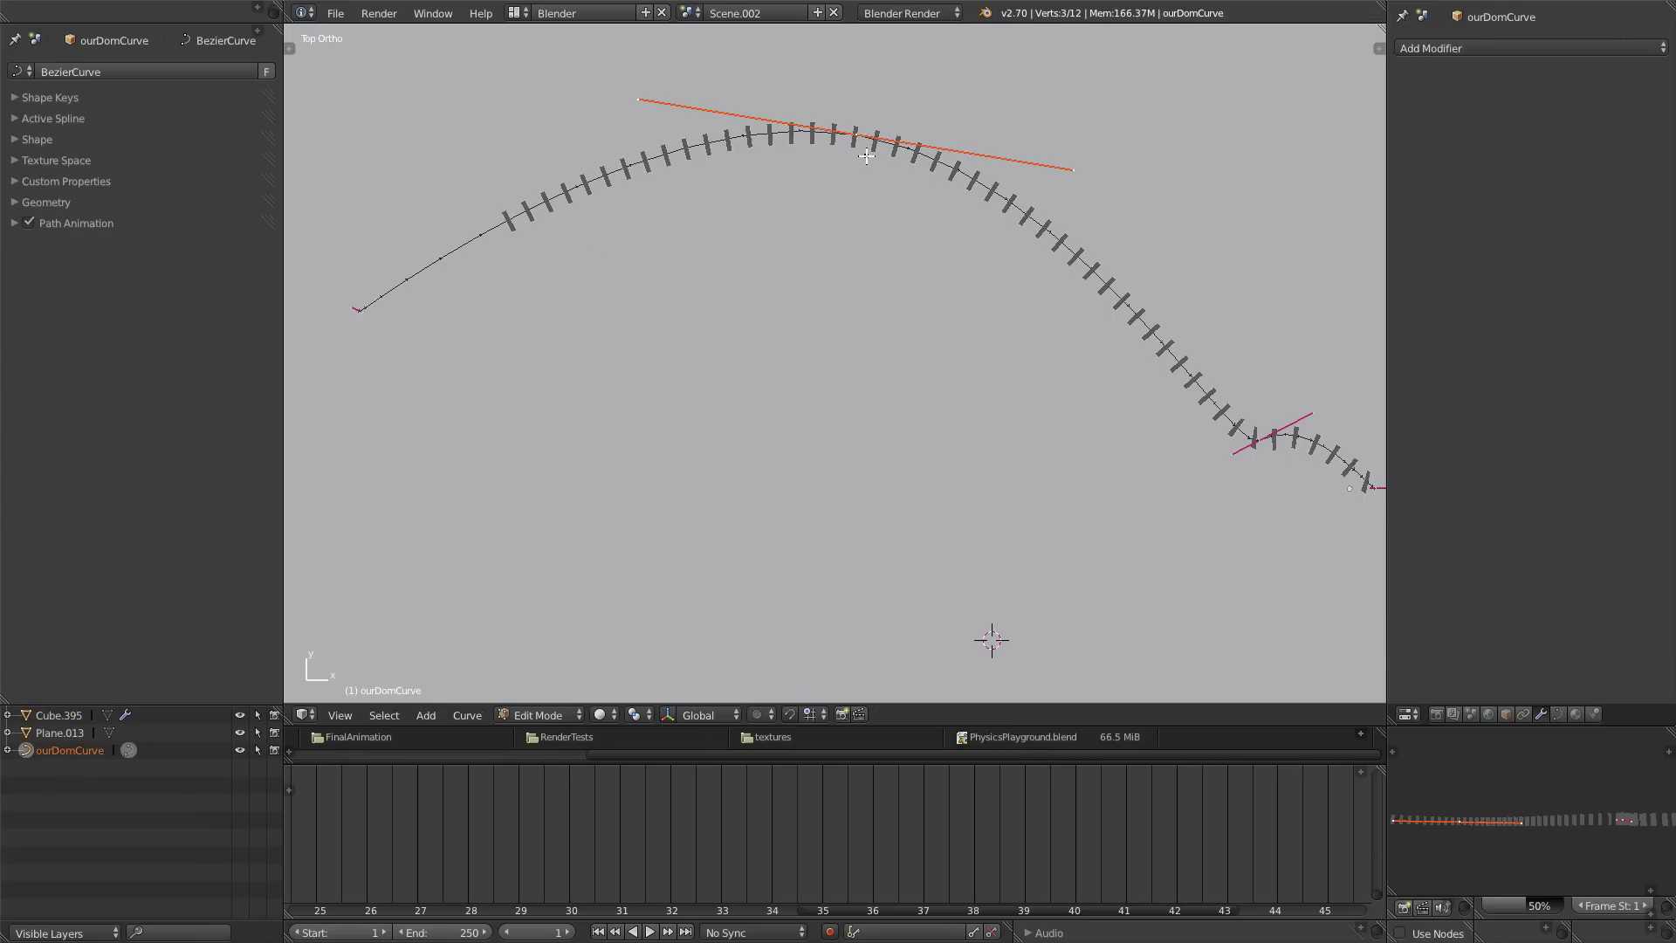
{"action": "key", "text": "g"}
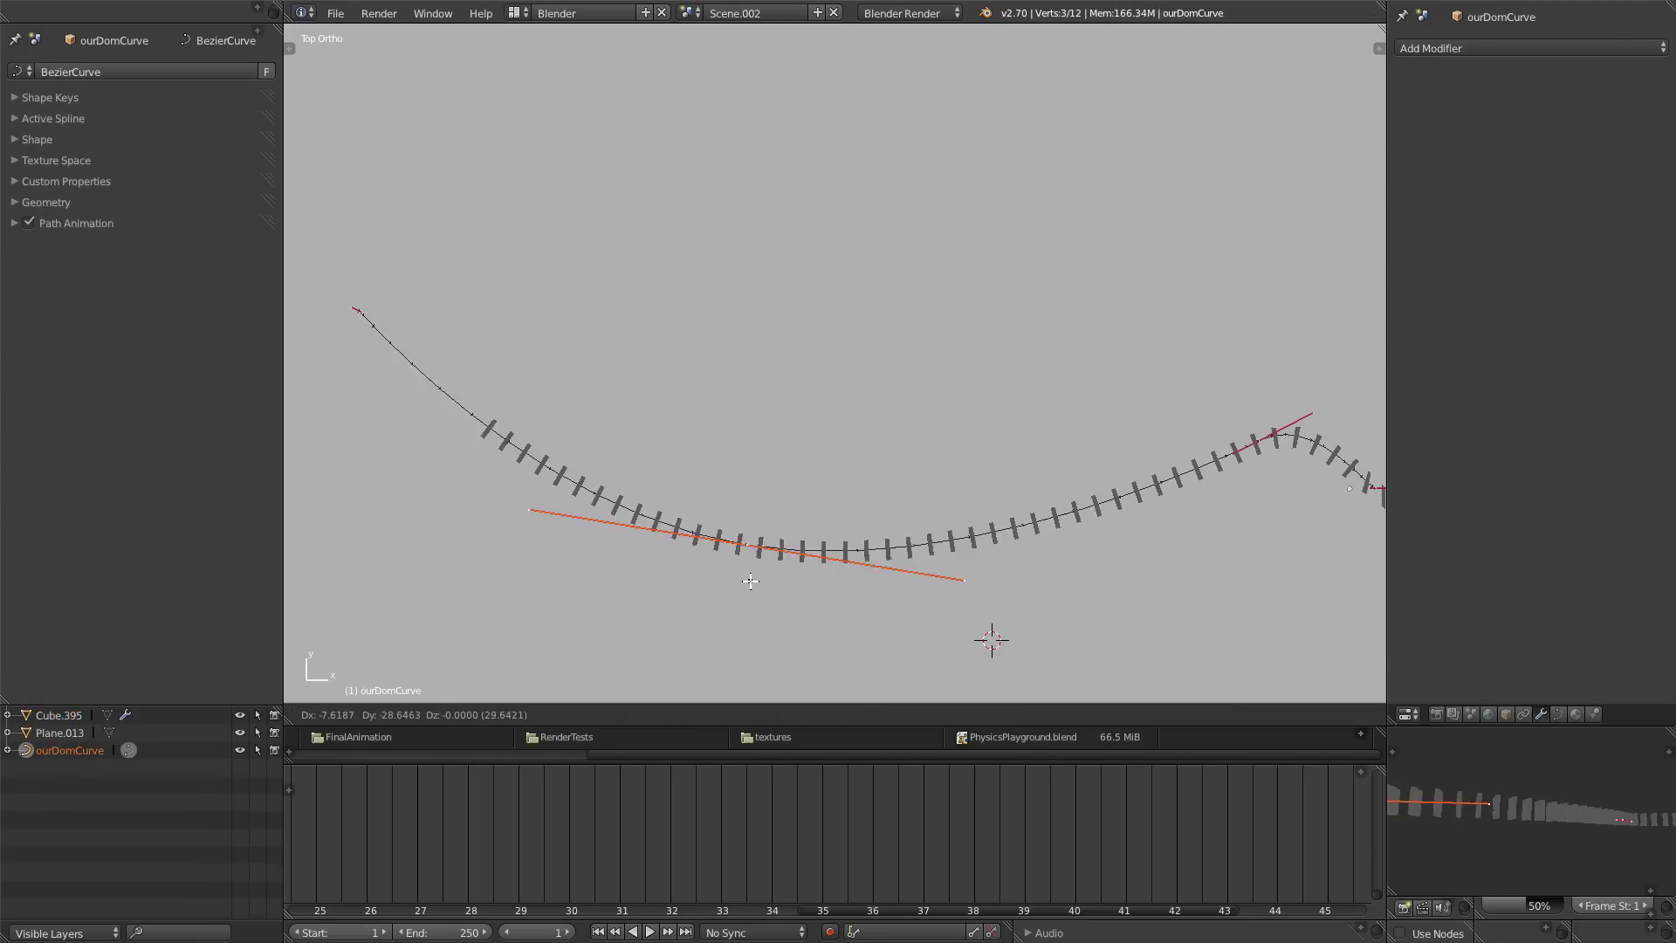
{"action": "key", "text": "r"}
{"action": "left_click", "coordinate": [856, 265]}
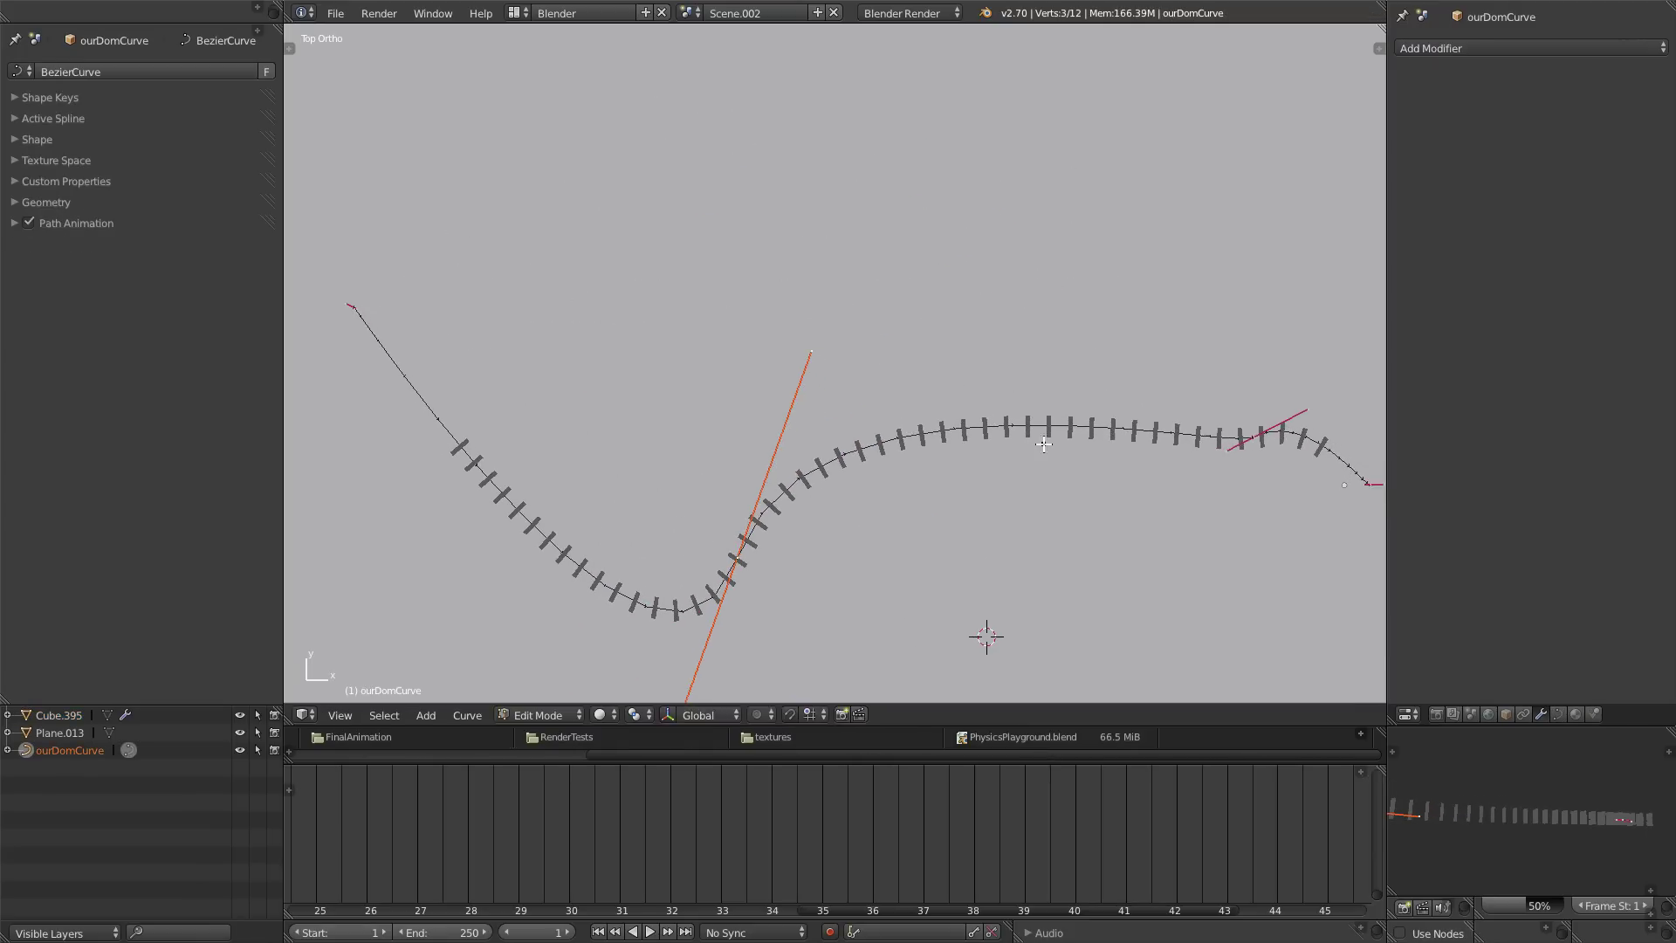
- Move, rotate and scale ourDomCurve's control point near the short end segment to smooth that bend, and finish editing the curve
{"action": "scroll", "coordinate": [1025, 419], "scroll_direction": "down", "scroll_amount": 3, "text": "ctrl"}
{"action": "right_click", "coordinate": [1167, 382]}
{"action": "key", "text": "g"}
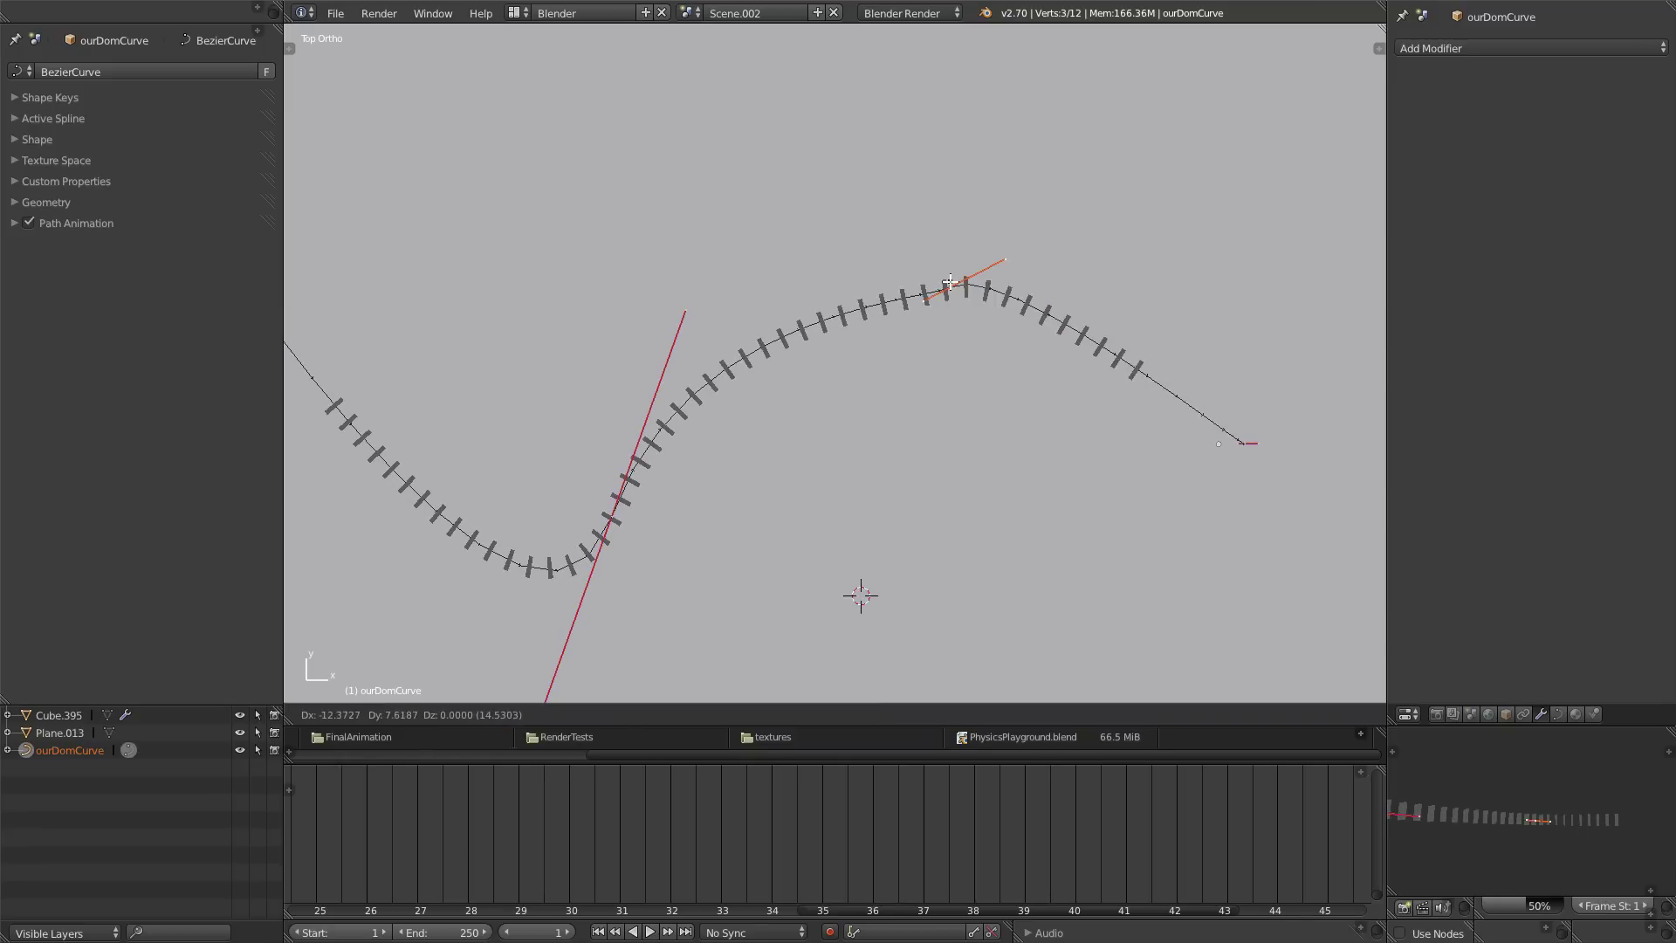
{"action": "left_click", "coordinate": [927, 272]}
{"action": "key", "text": "r"}
{"action": "left_click", "coordinate": [1109, 493]}
{"action": "key", "text": "s"}
{"action": "left_click", "coordinate": [882, 479]}
{"action": "middle_click_drag", "start_coordinate": [882, 479], "coordinate": [958, 332]}
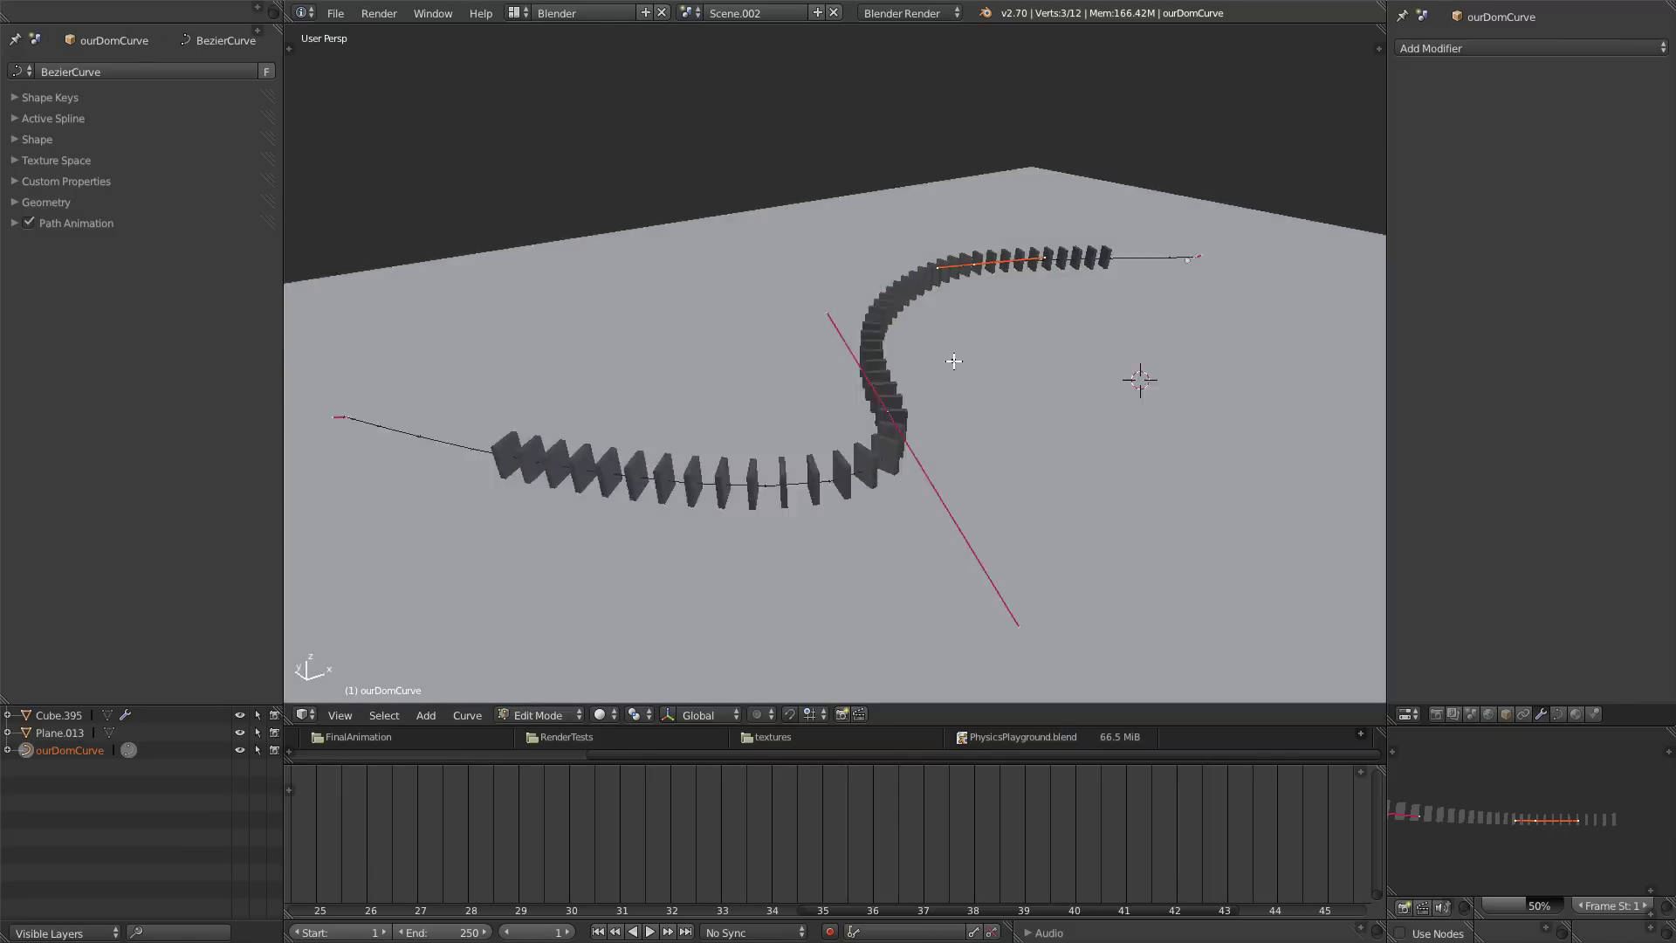
{"action": "middle_click_drag", "start_coordinate": [990, 370], "coordinate": [946, 391]}
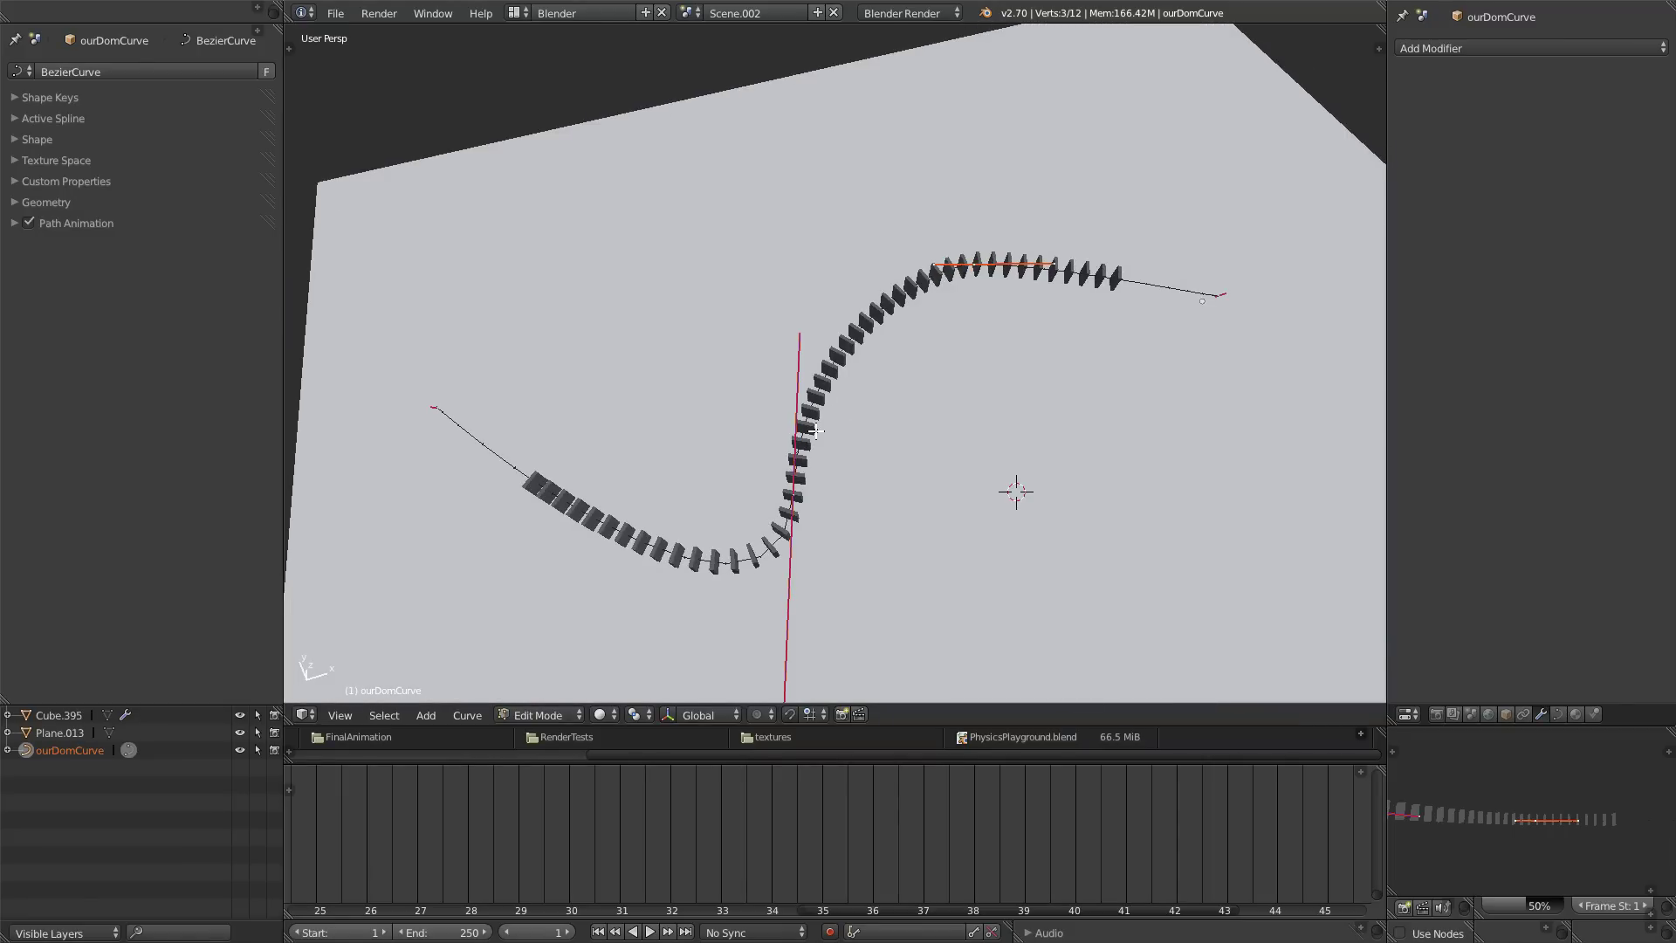
{"action": "middle_click_drag", "start_coordinate": [815, 433], "coordinate": [959, 361]}
{"action": "key", "text": "Tab"}
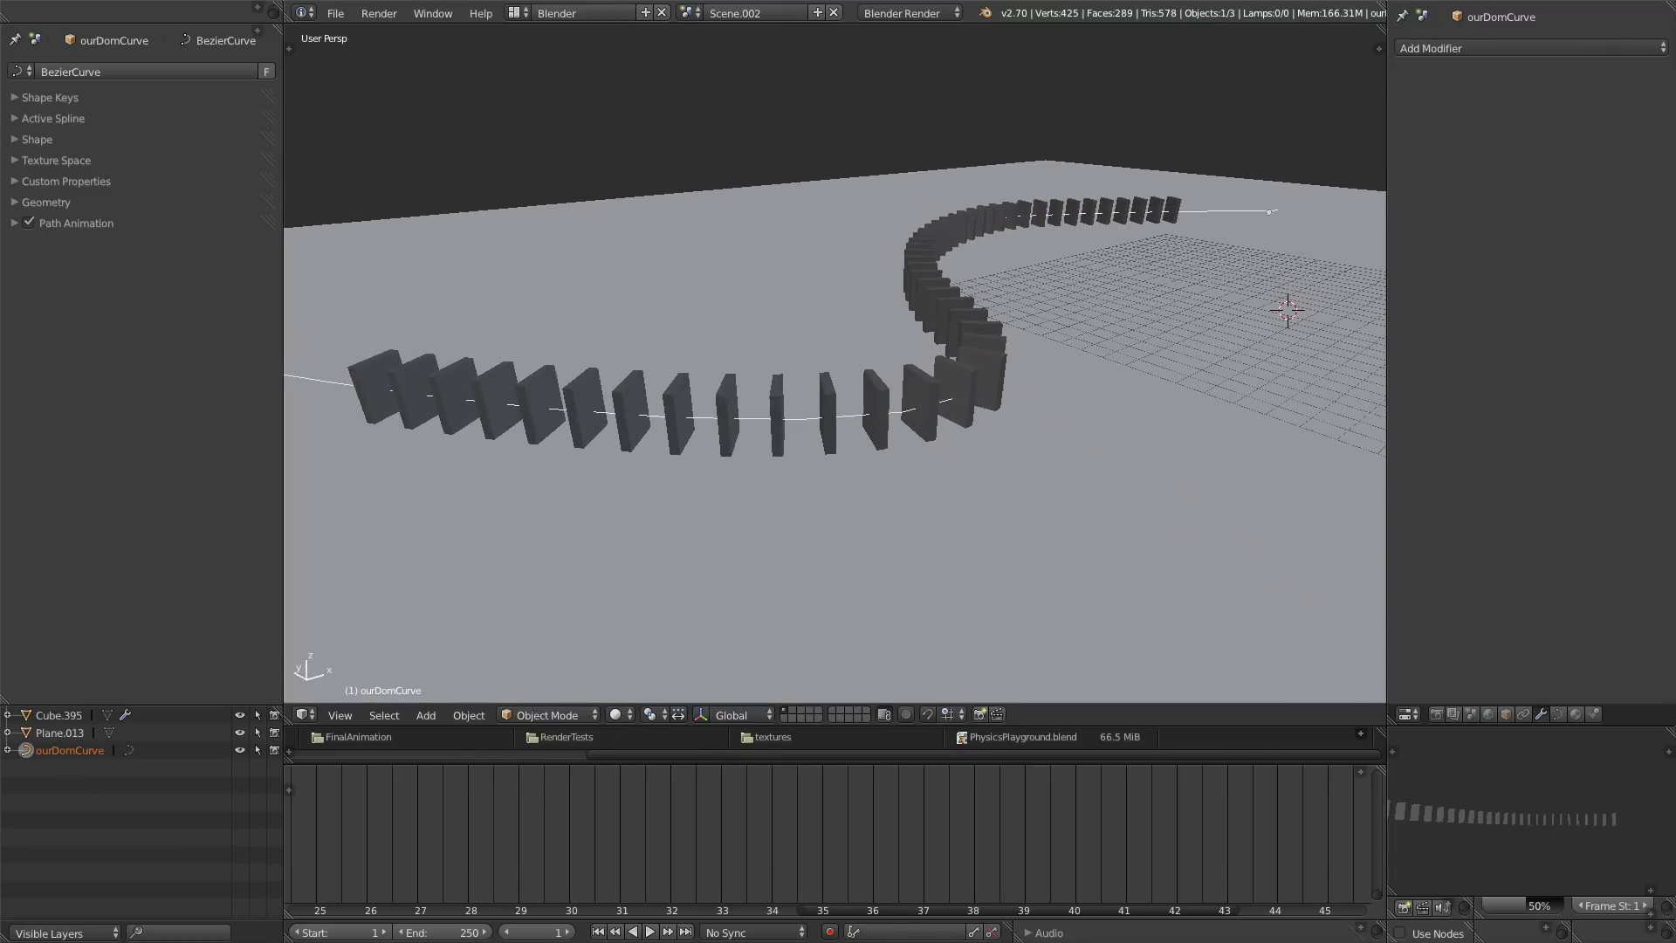
- Apply the Array and Curve modifiers on the domino row and delete ourDomCurve
{"action": "right_click", "coordinate": [968, 372]}
{"action": "middle_click_drag", "start_coordinate": [1062, 355], "coordinate": [1082, 340]}
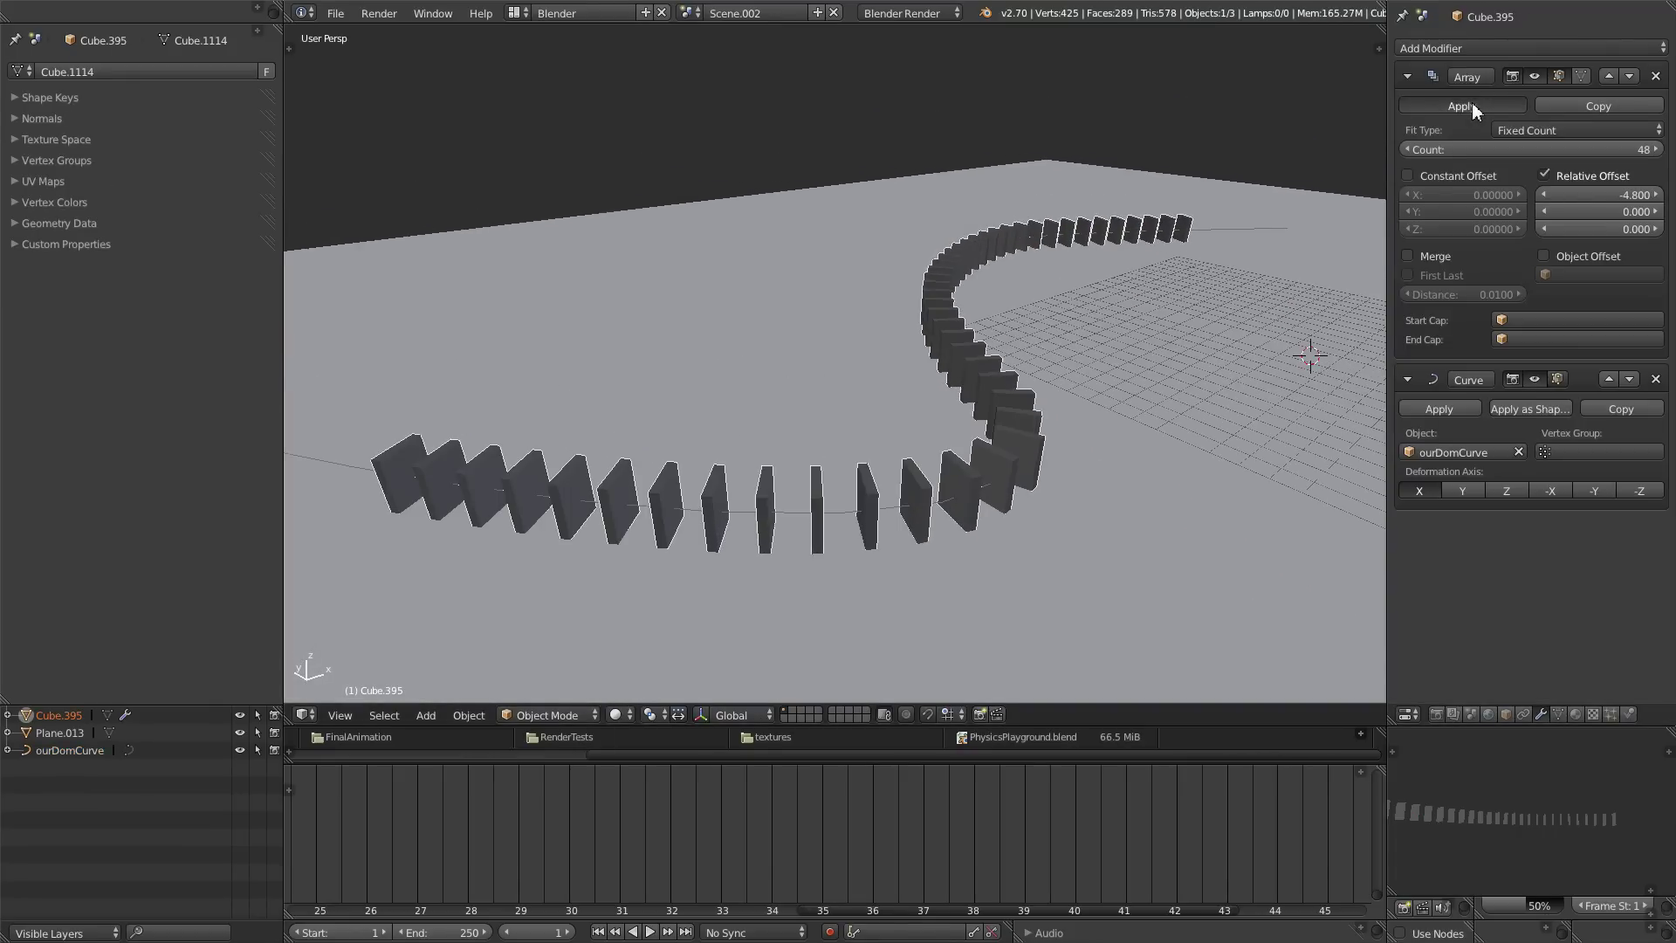
{"action": "left_click", "coordinate": [1472, 102]}
{"action": "left_click", "coordinate": [1439, 105]}
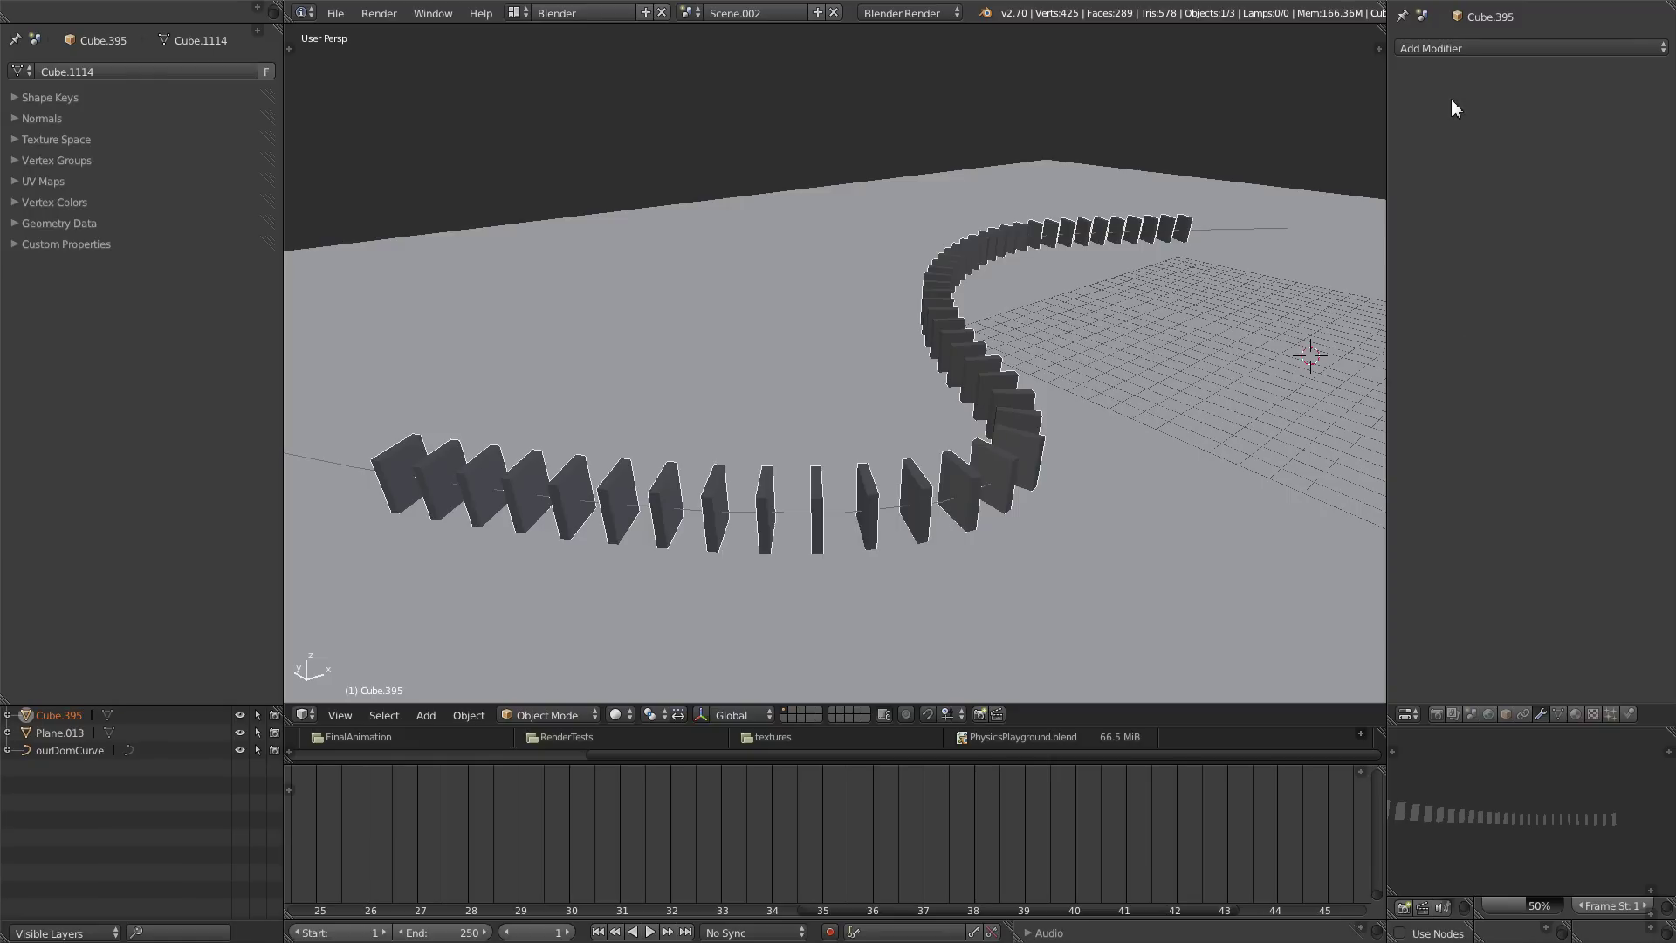
{"action": "right_click", "coordinate": [1257, 227]}
{"action": "key", "text": "Delete"}
- Make the domino row an active rigid body, with the ground plane excluded from the selection
{"action": "middle_click_drag", "start_coordinate": [977, 428], "coordinate": [959, 451]}
{"action": "right_click", "coordinate": [954, 454]}
{"action": "key", "text": "t"}
{"action": "key", "text": "n"}
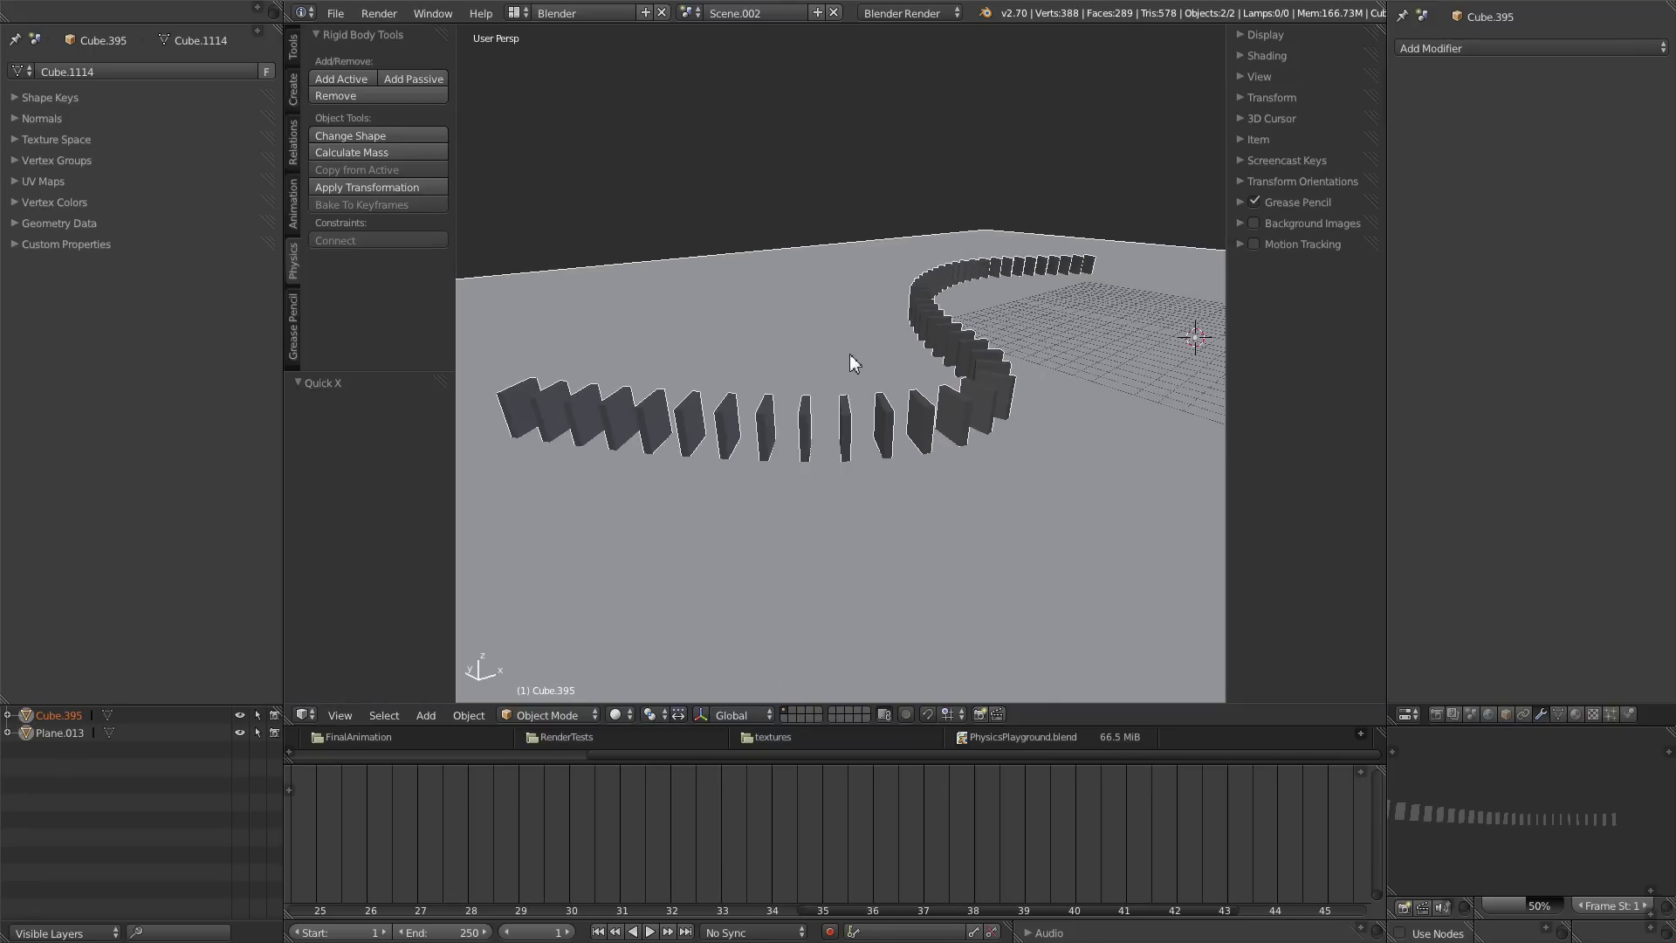
{"action": "right_click", "coordinate": [780, 346]}
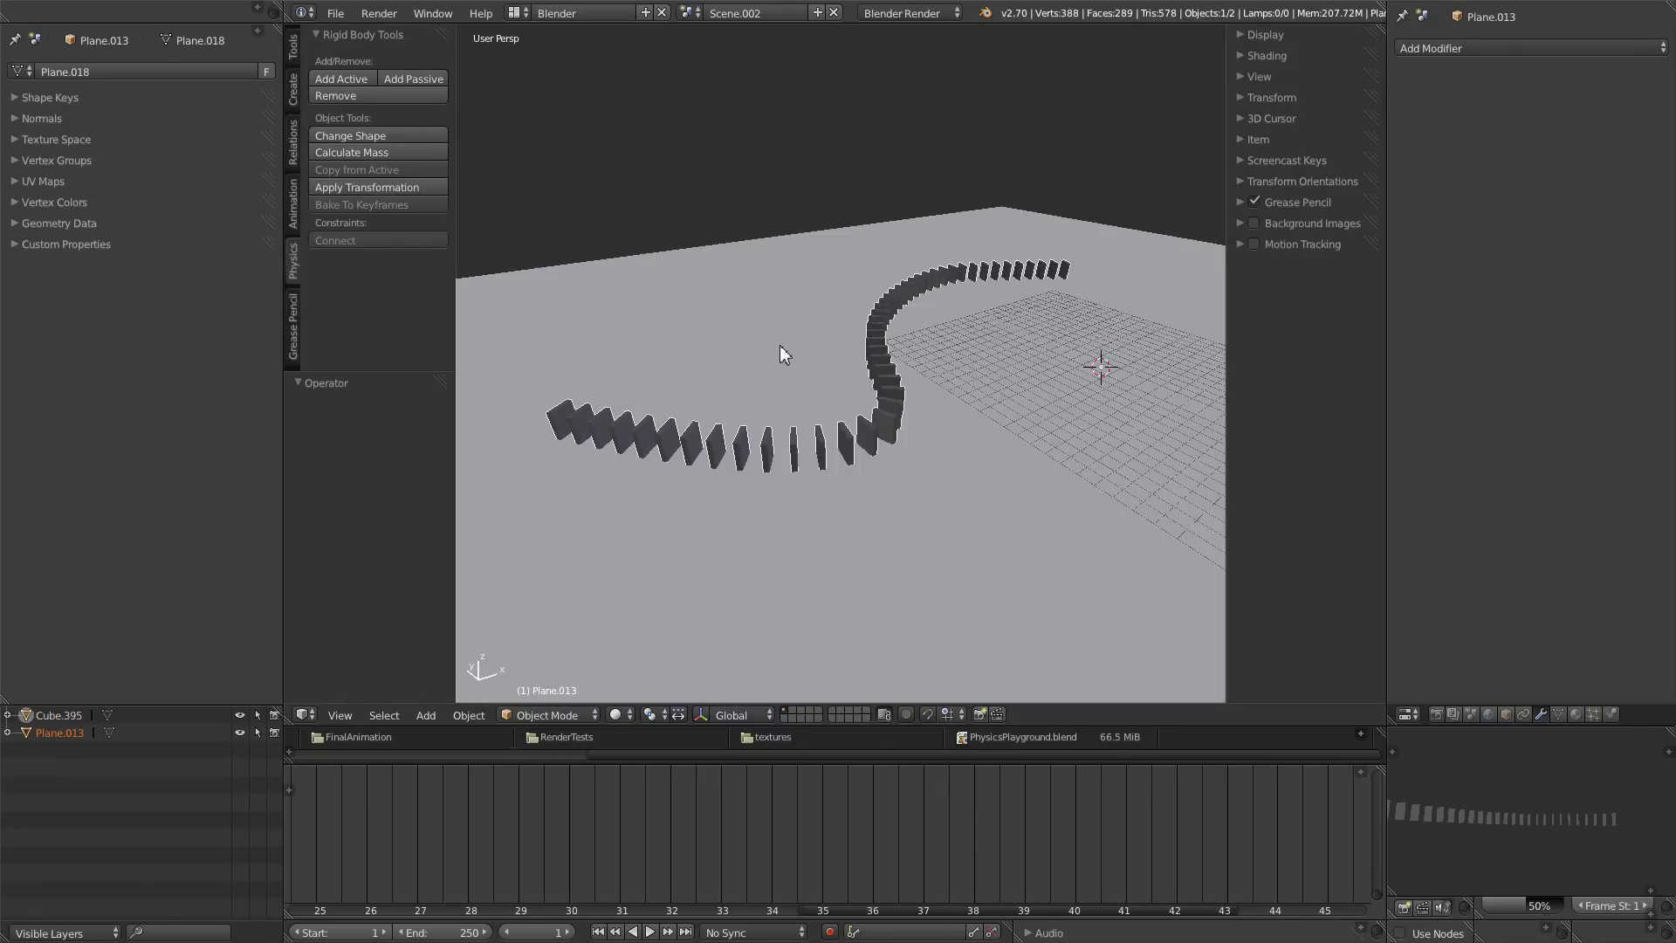
{"action": "middle_click_drag", "start_coordinate": [781, 346], "coordinate": [785, 338]}
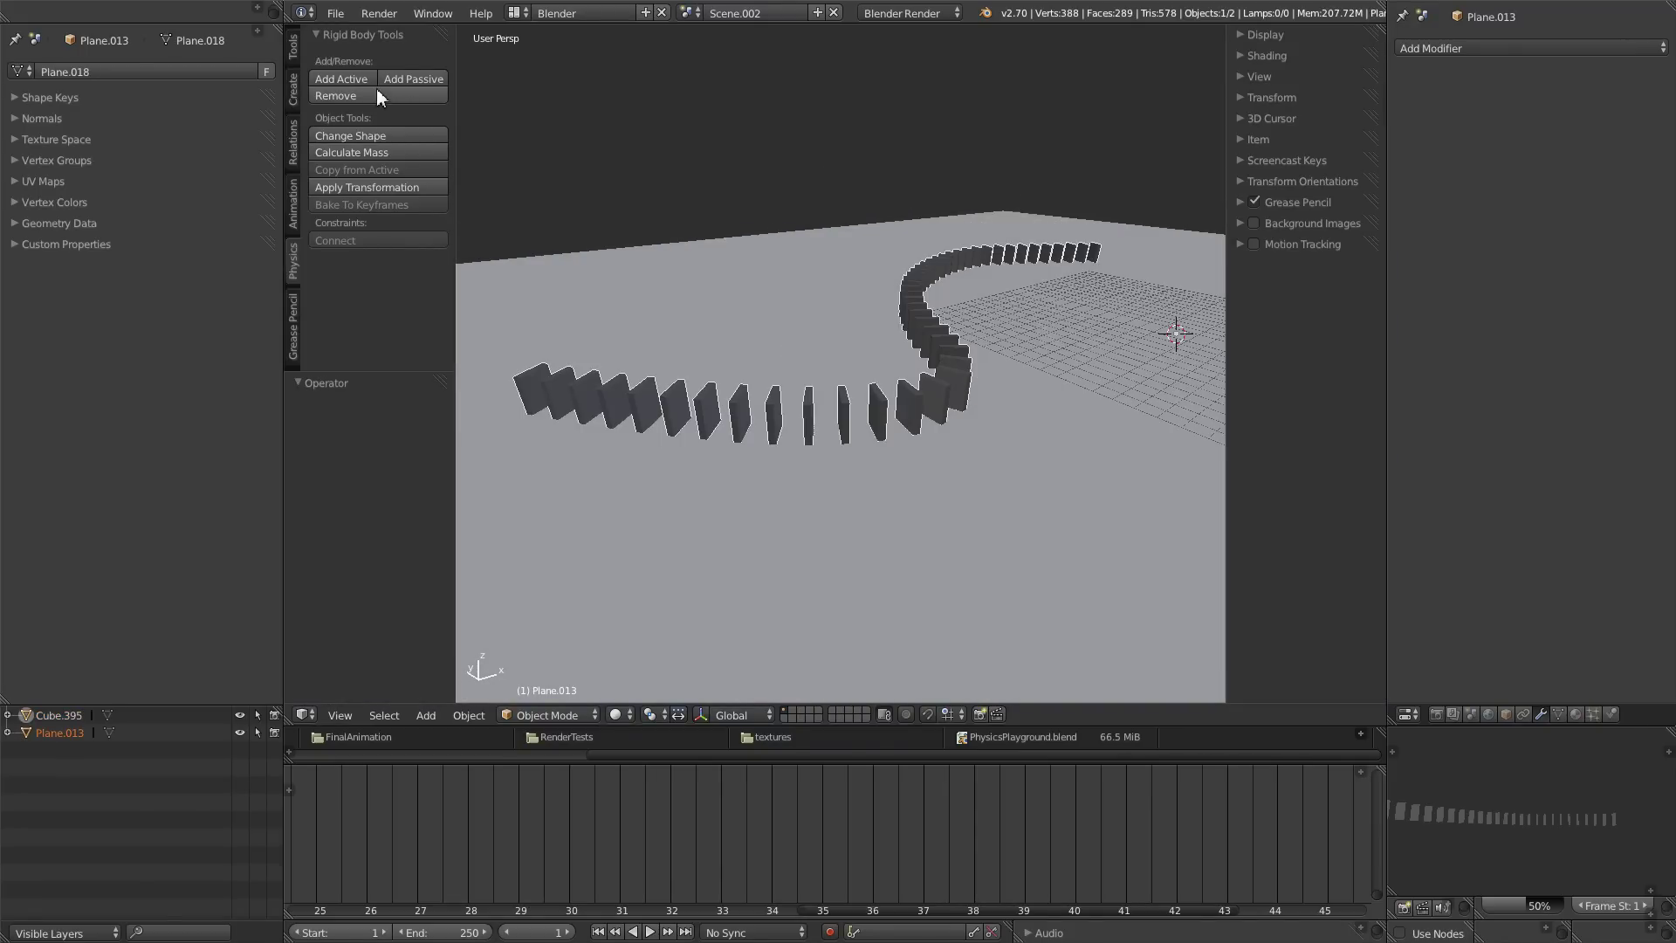
{"action": "left_click", "coordinate": [348, 77]}
{"action": "middle_click_drag", "start_coordinate": [646, 306], "coordinate": [699, 337]}
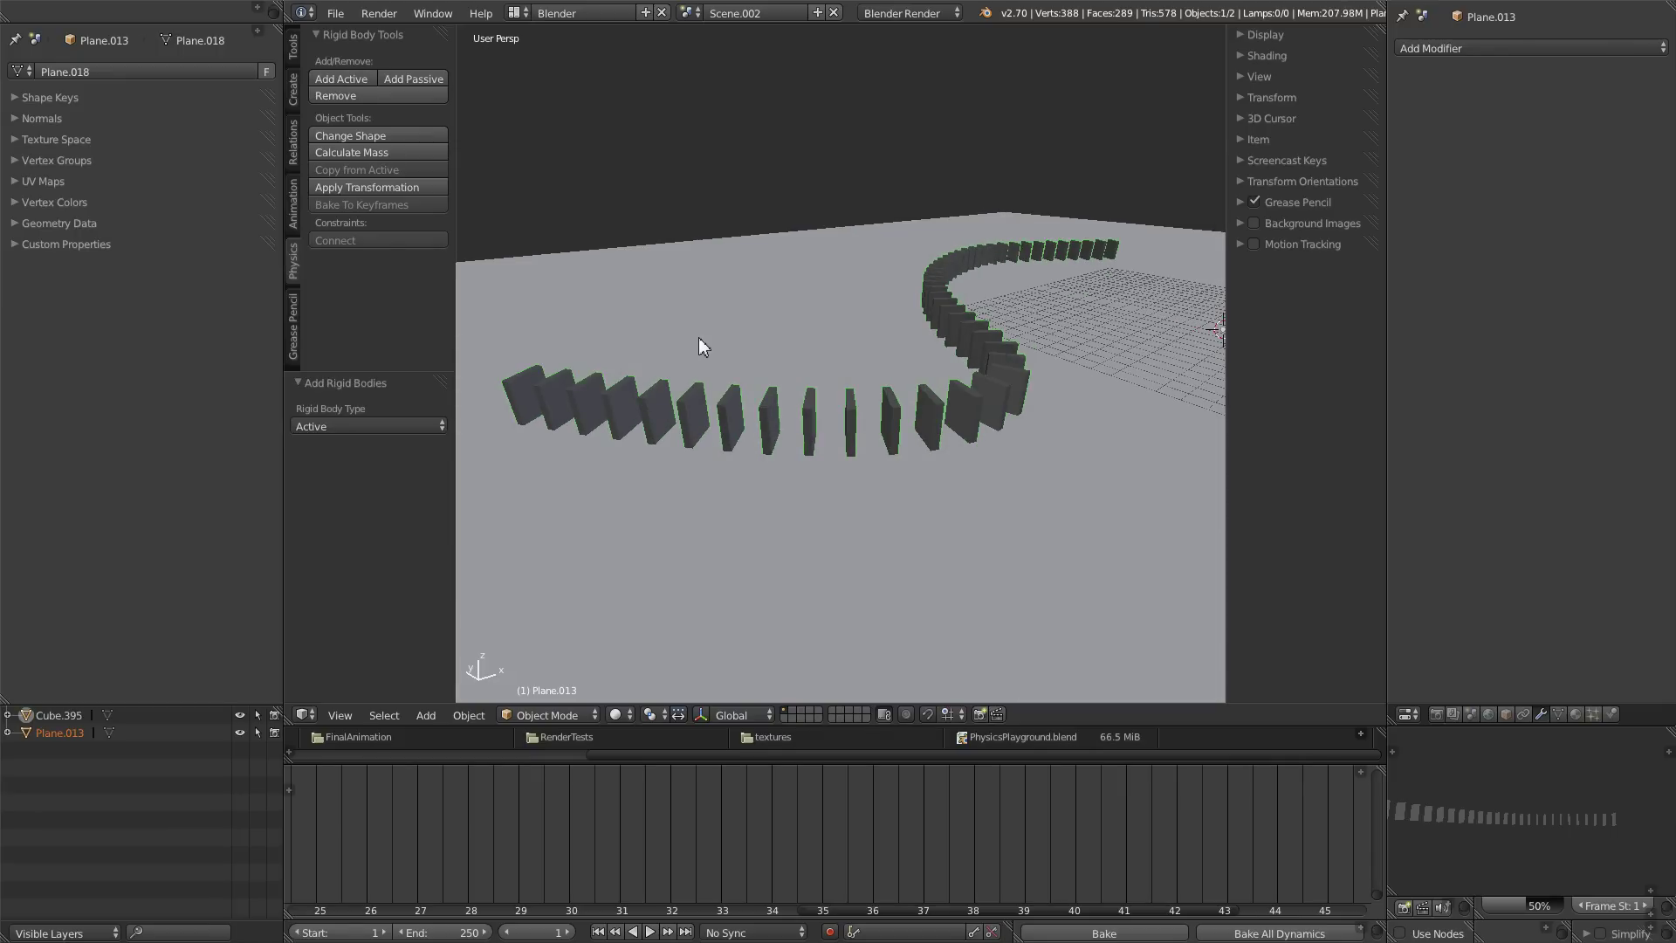
- Separate the domino row mesh into individual objects by loose parts
{"action": "middle_click_drag", "start_coordinate": [1089, 233], "coordinate": [1068, 273]}
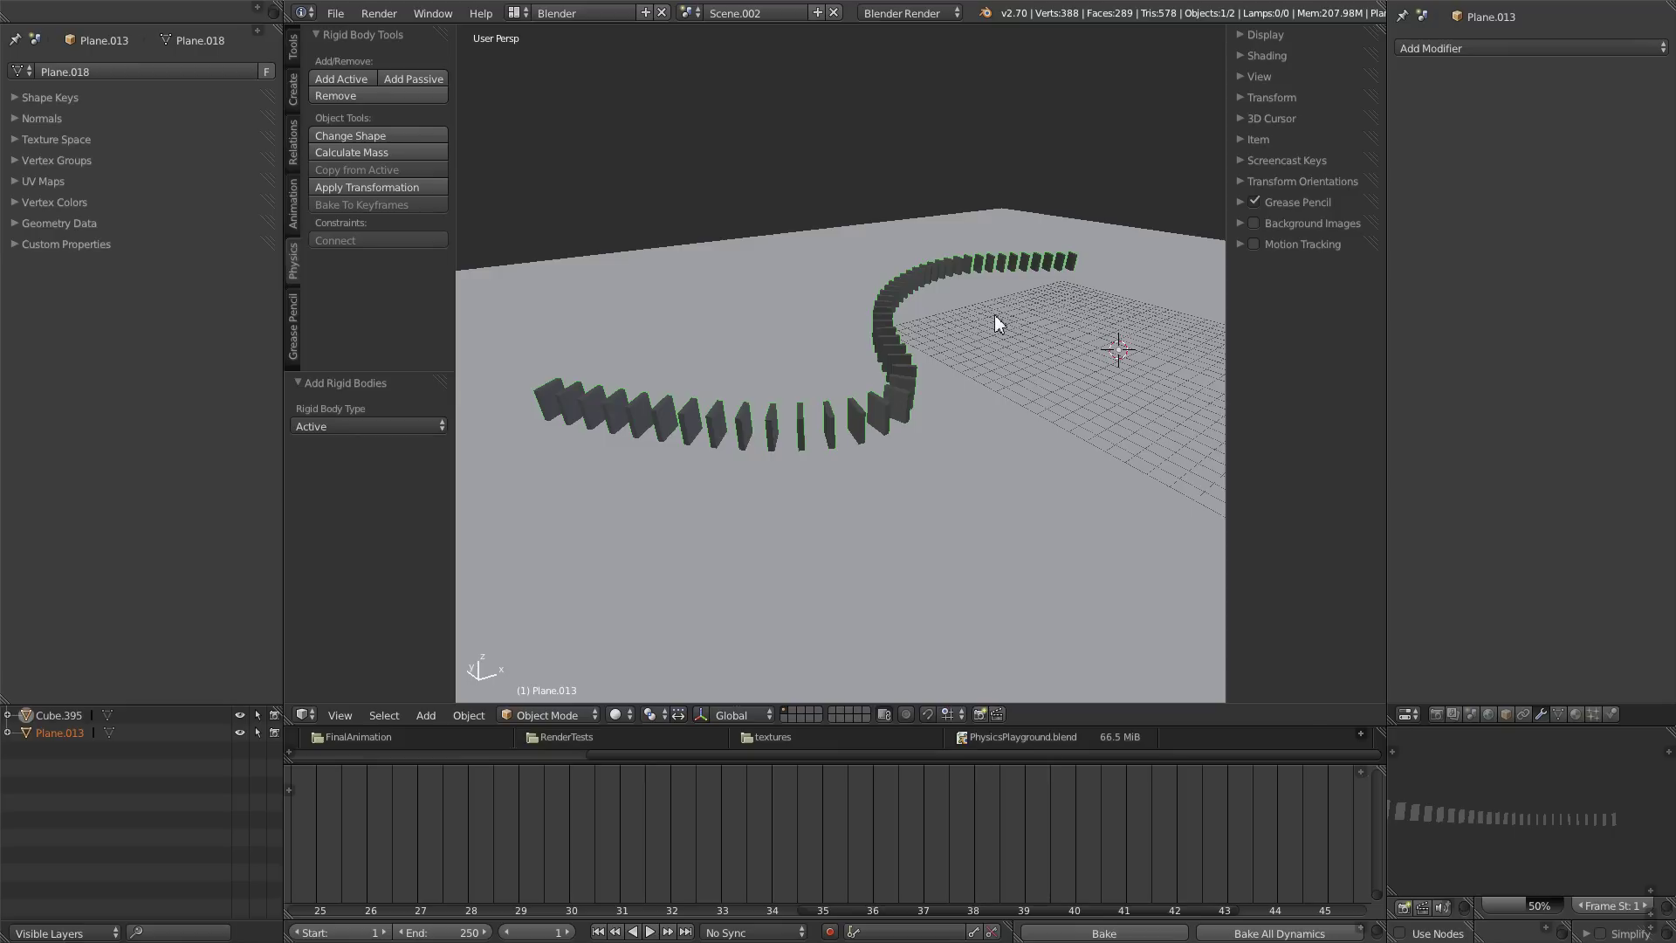
{"action": "middle_click_drag", "start_coordinate": [995, 316], "coordinate": [946, 379]}
{"action": "key", "text": "Tab"}
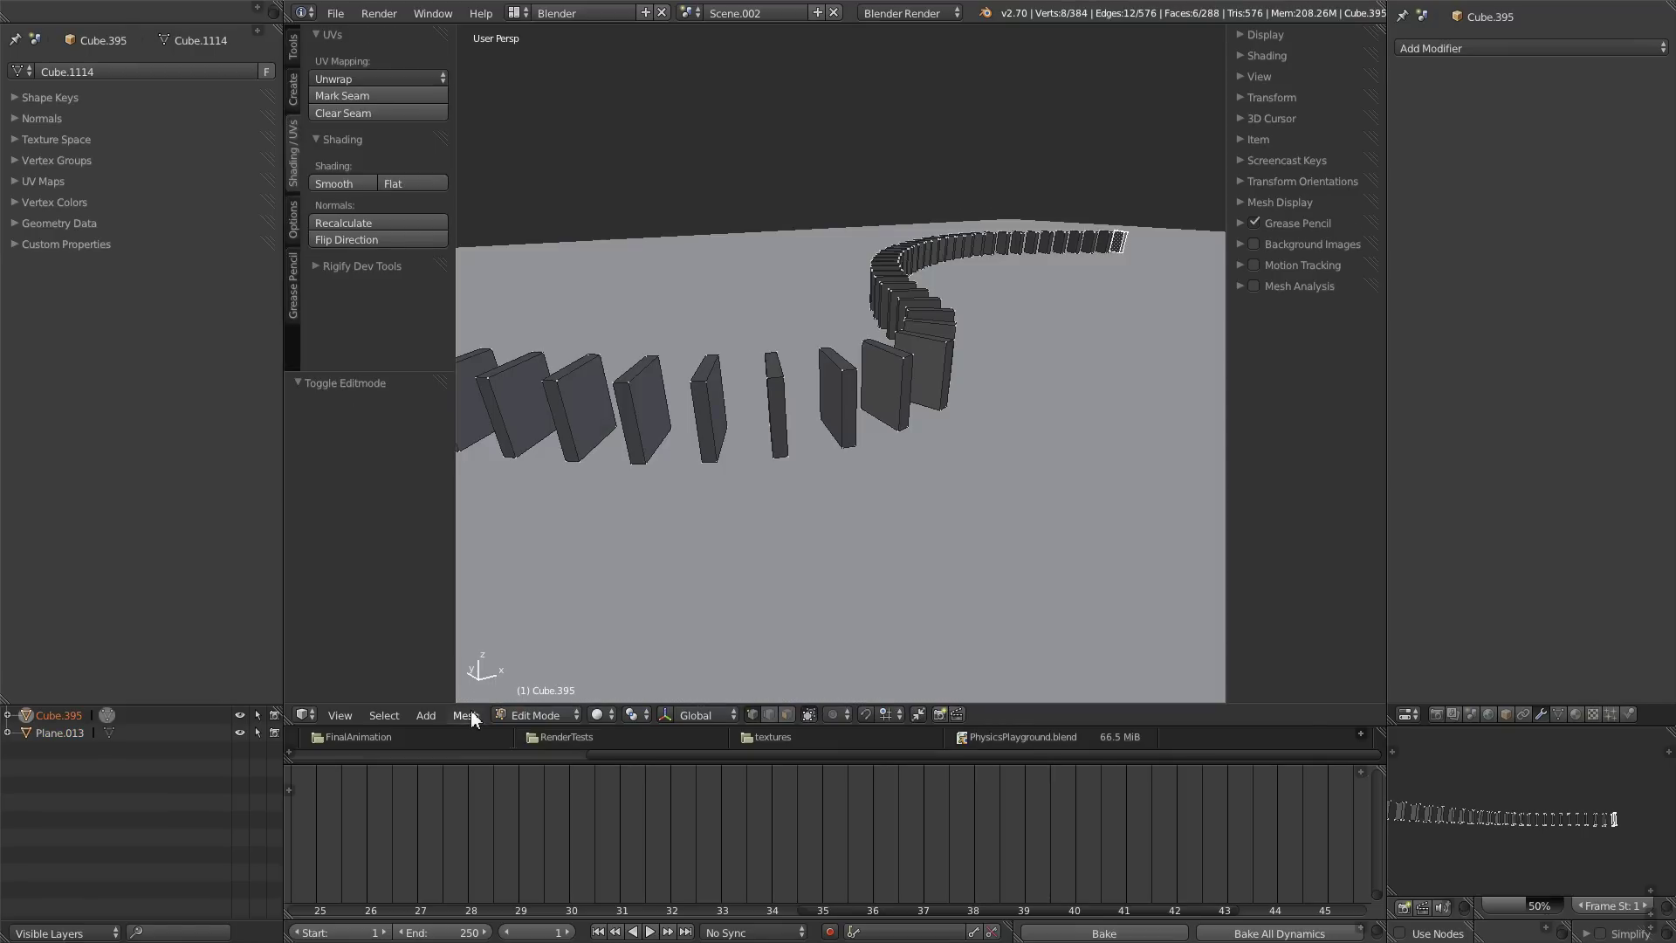
{"action": "left_click", "coordinate": [466, 715]}
{"action": "mouse_move", "coordinate": [521, 490]}
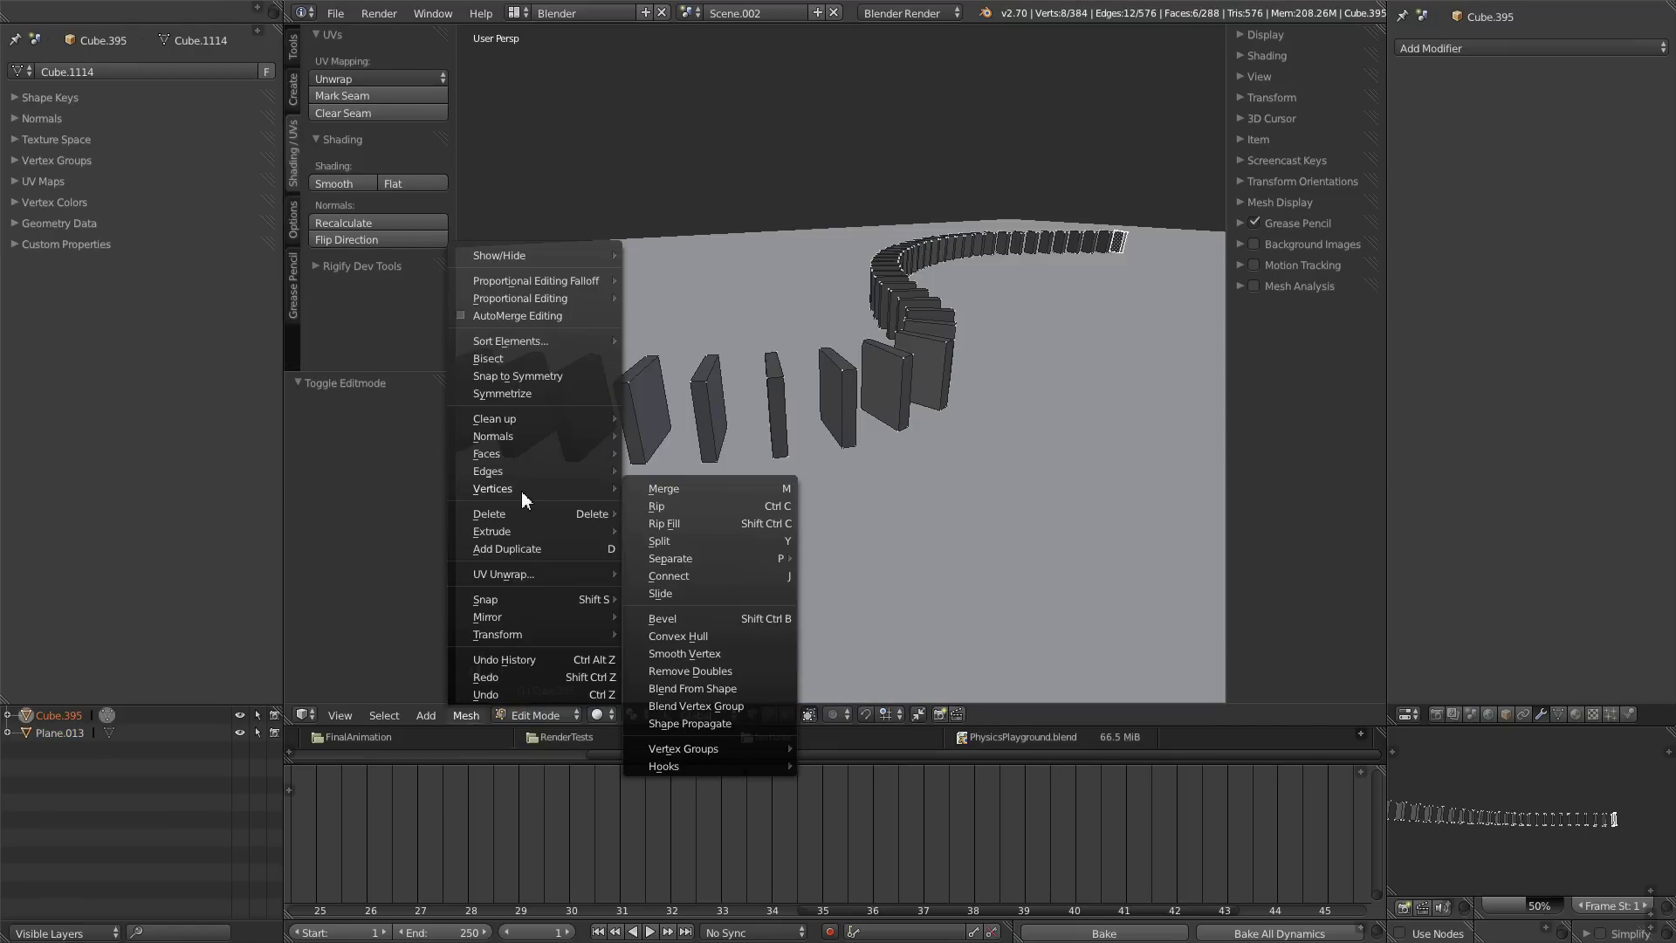
{"action": "mouse_move", "coordinate": [730, 563]}
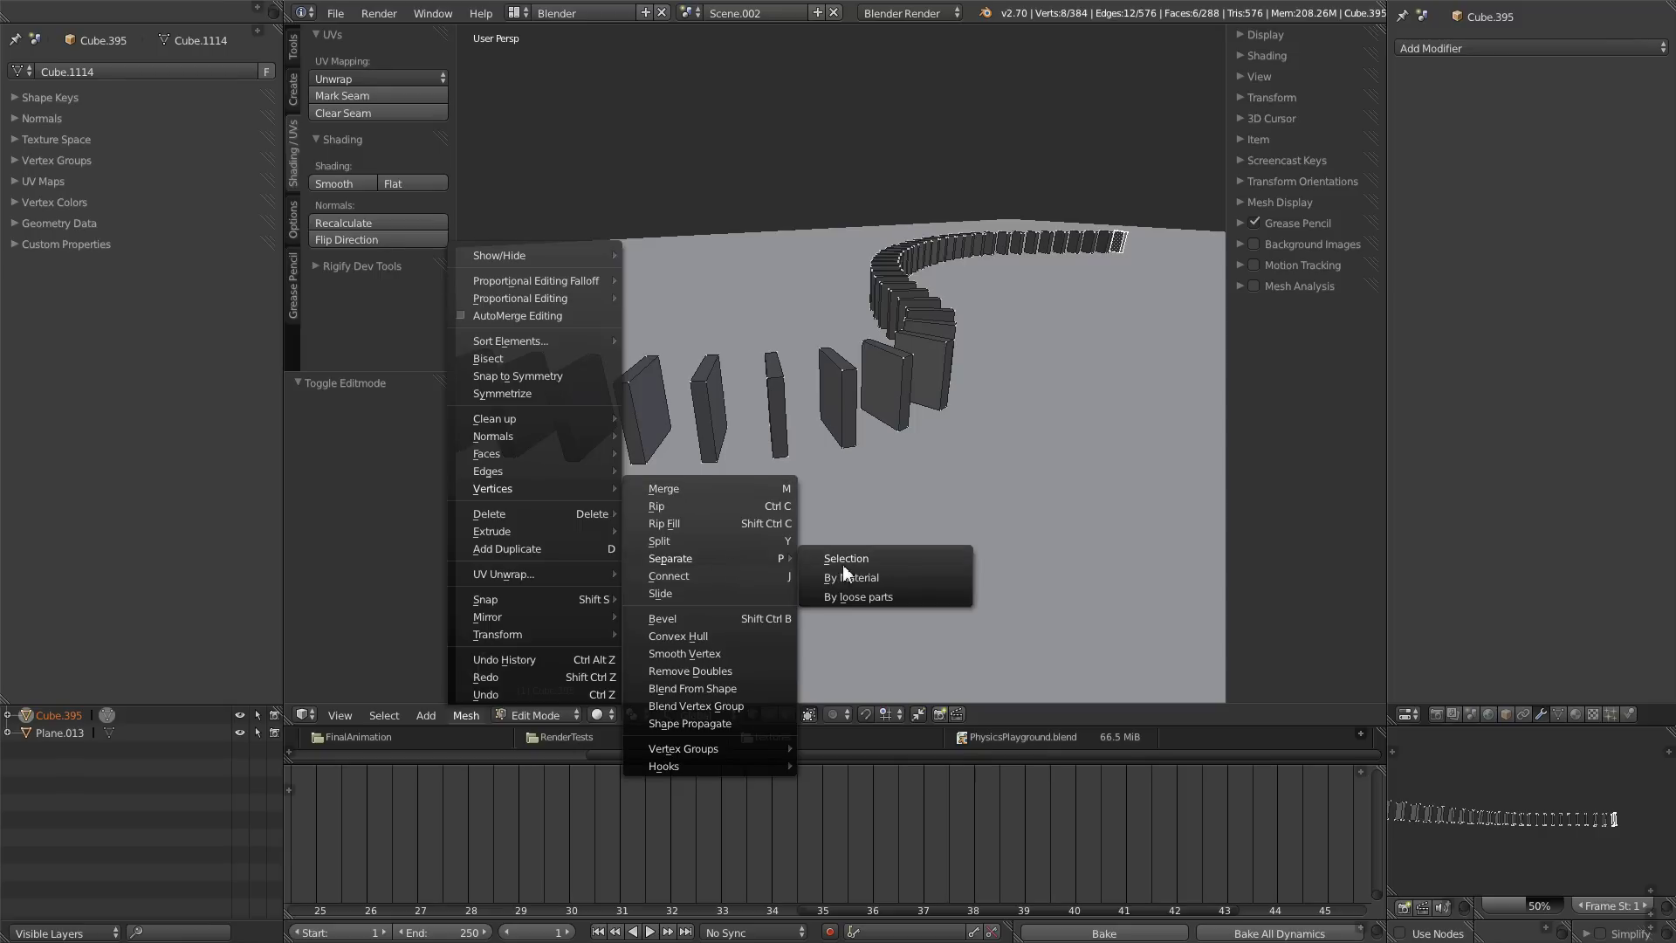
{"action": "left_click", "coordinate": [848, 596]}
{"action": "scroll", "coordinate": [827, 512], "scroll_direction": "down", "scroll_amount": 3}
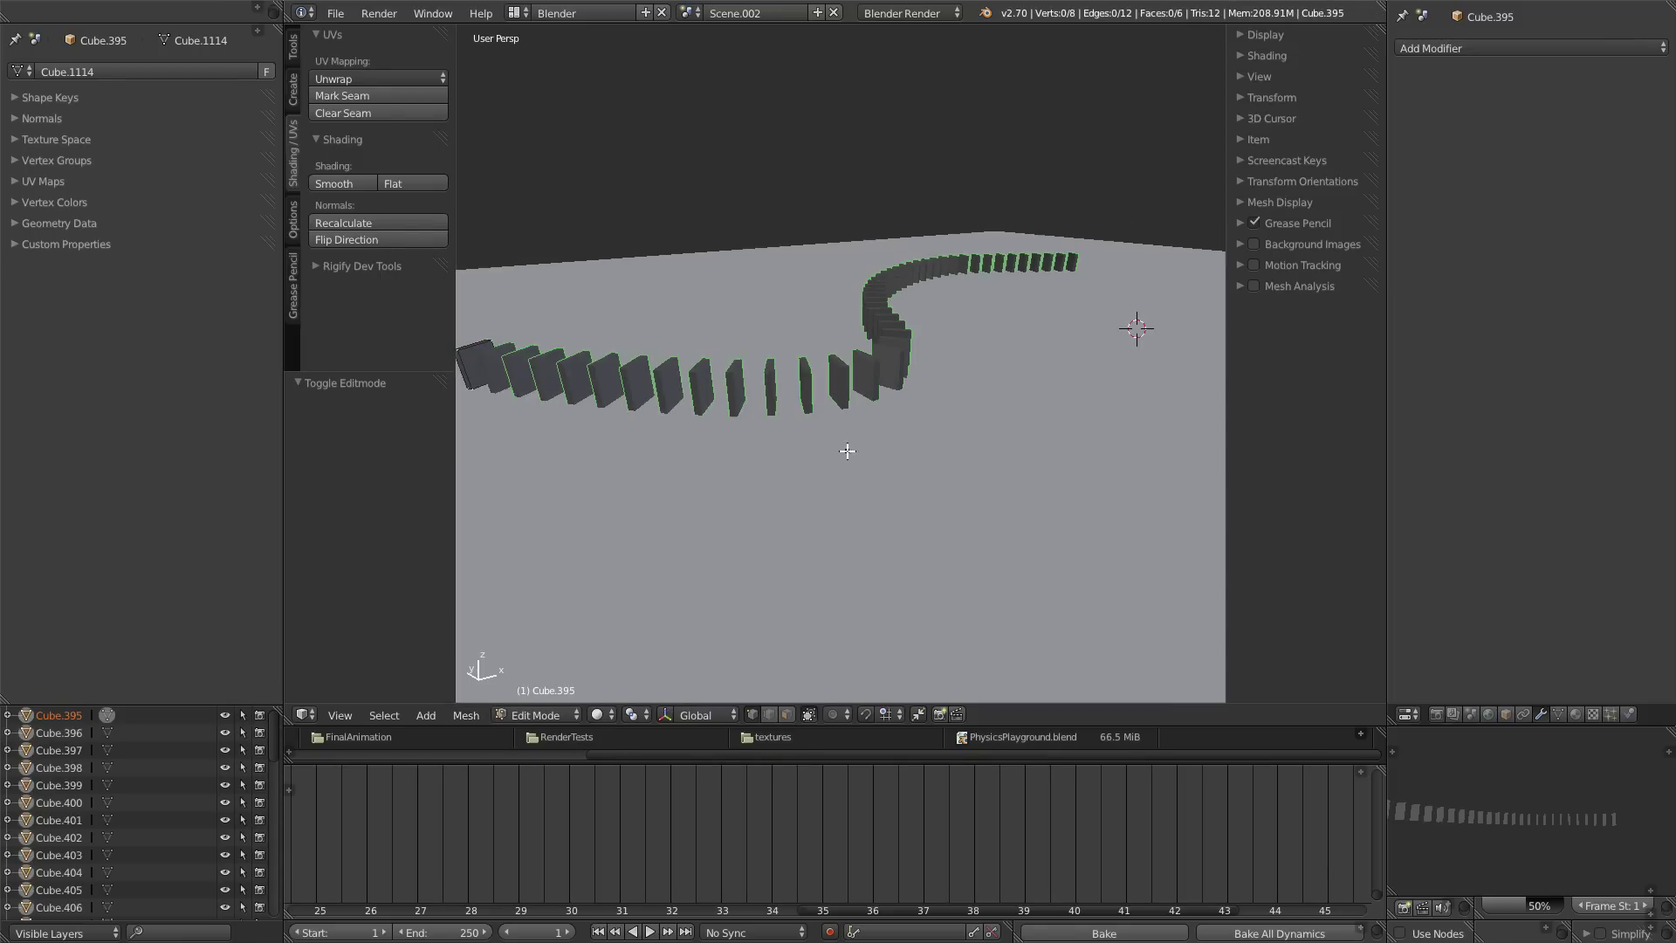
{"action": "middle_click_drag", "start_coordinate": [847, 407], "coordinate": [896, 455], "text": "shift"}
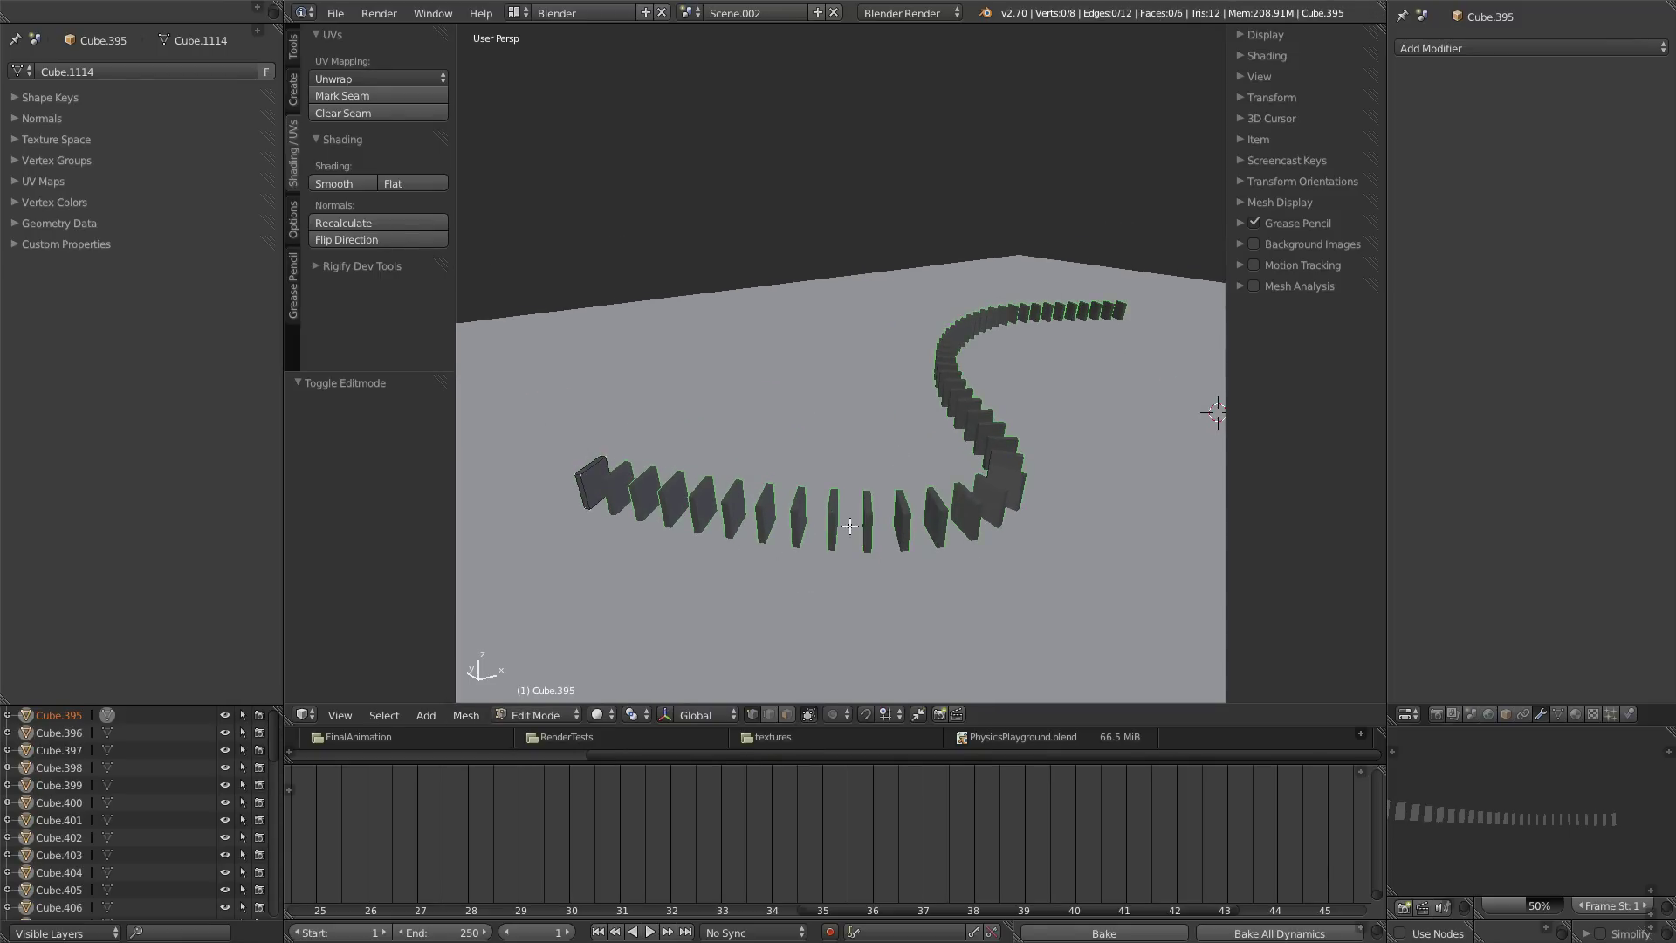
{"action": "middle_click_drag", "start_coordinate": [1009, 373], "coordinate": [942, 384]}
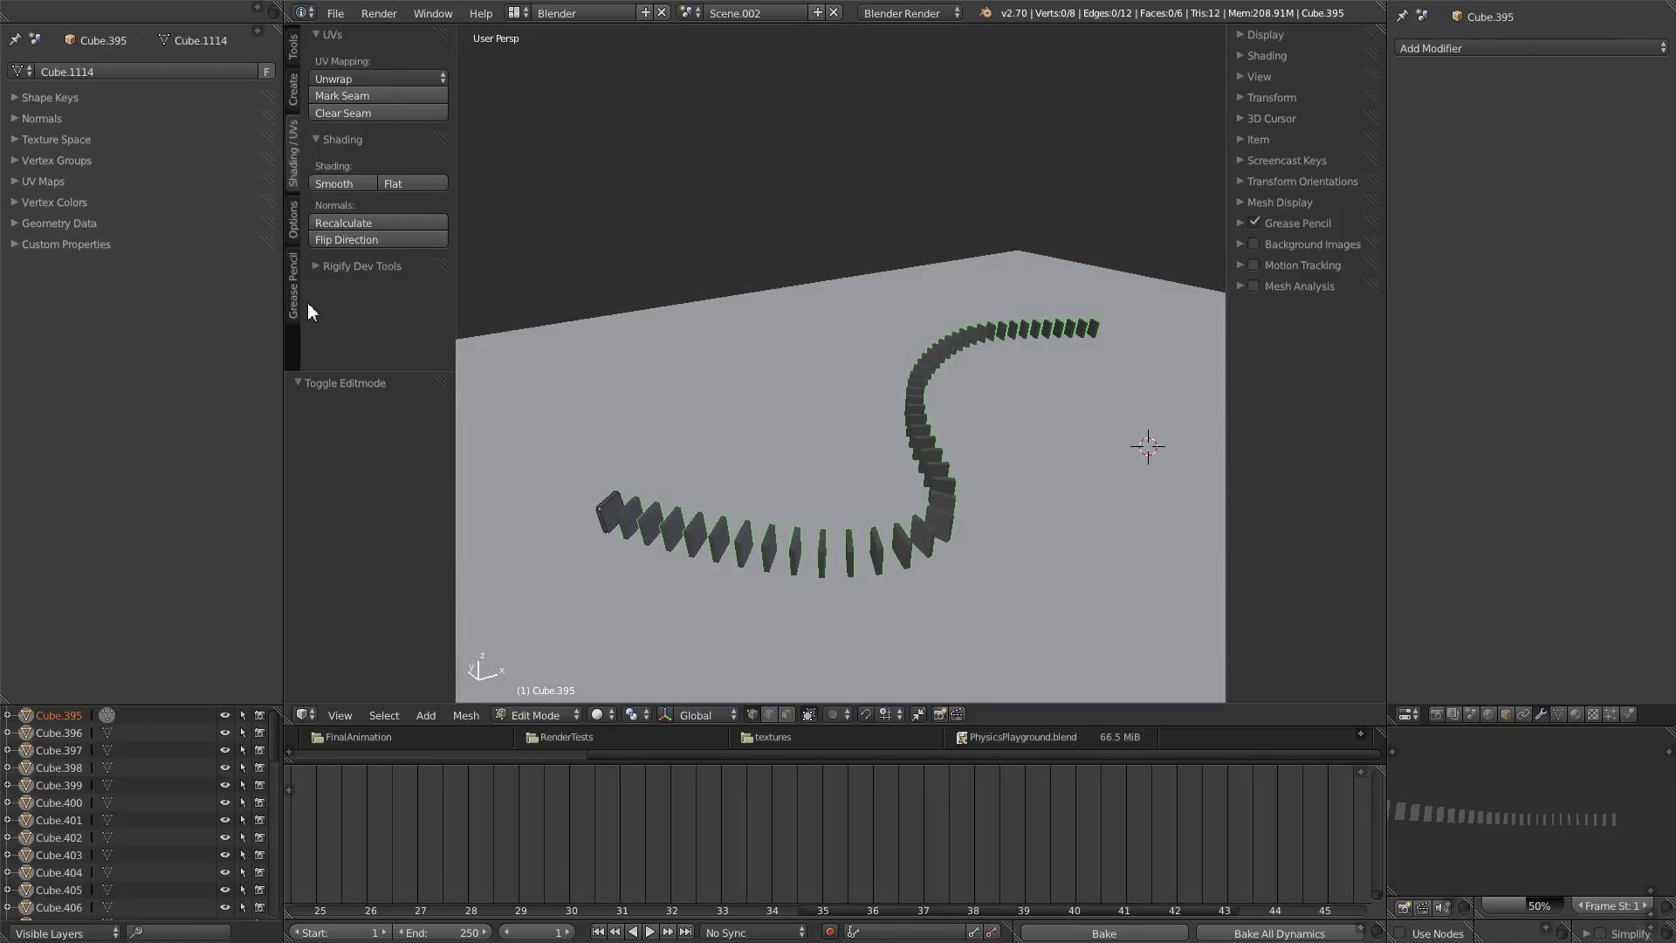
- Set the origin of all separated dominoes to Origin to Center of Mass in Object Mode
{"action": "left_click", "coordinate": [293, 236]}
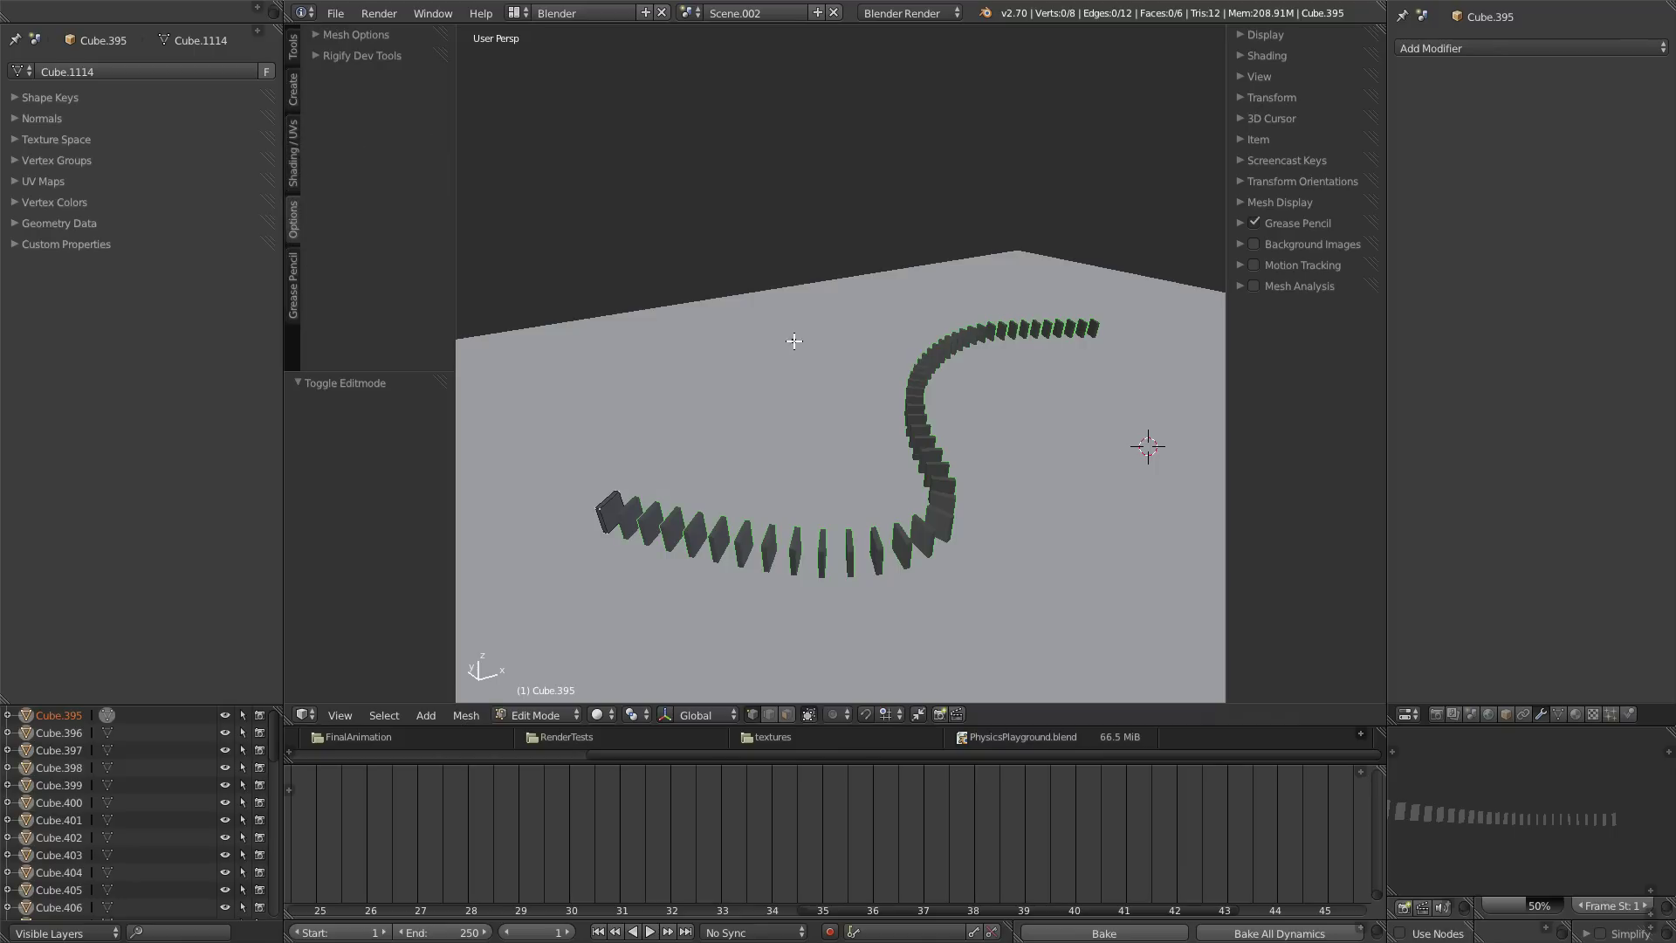
{"action": "key", "text": "Tab"}
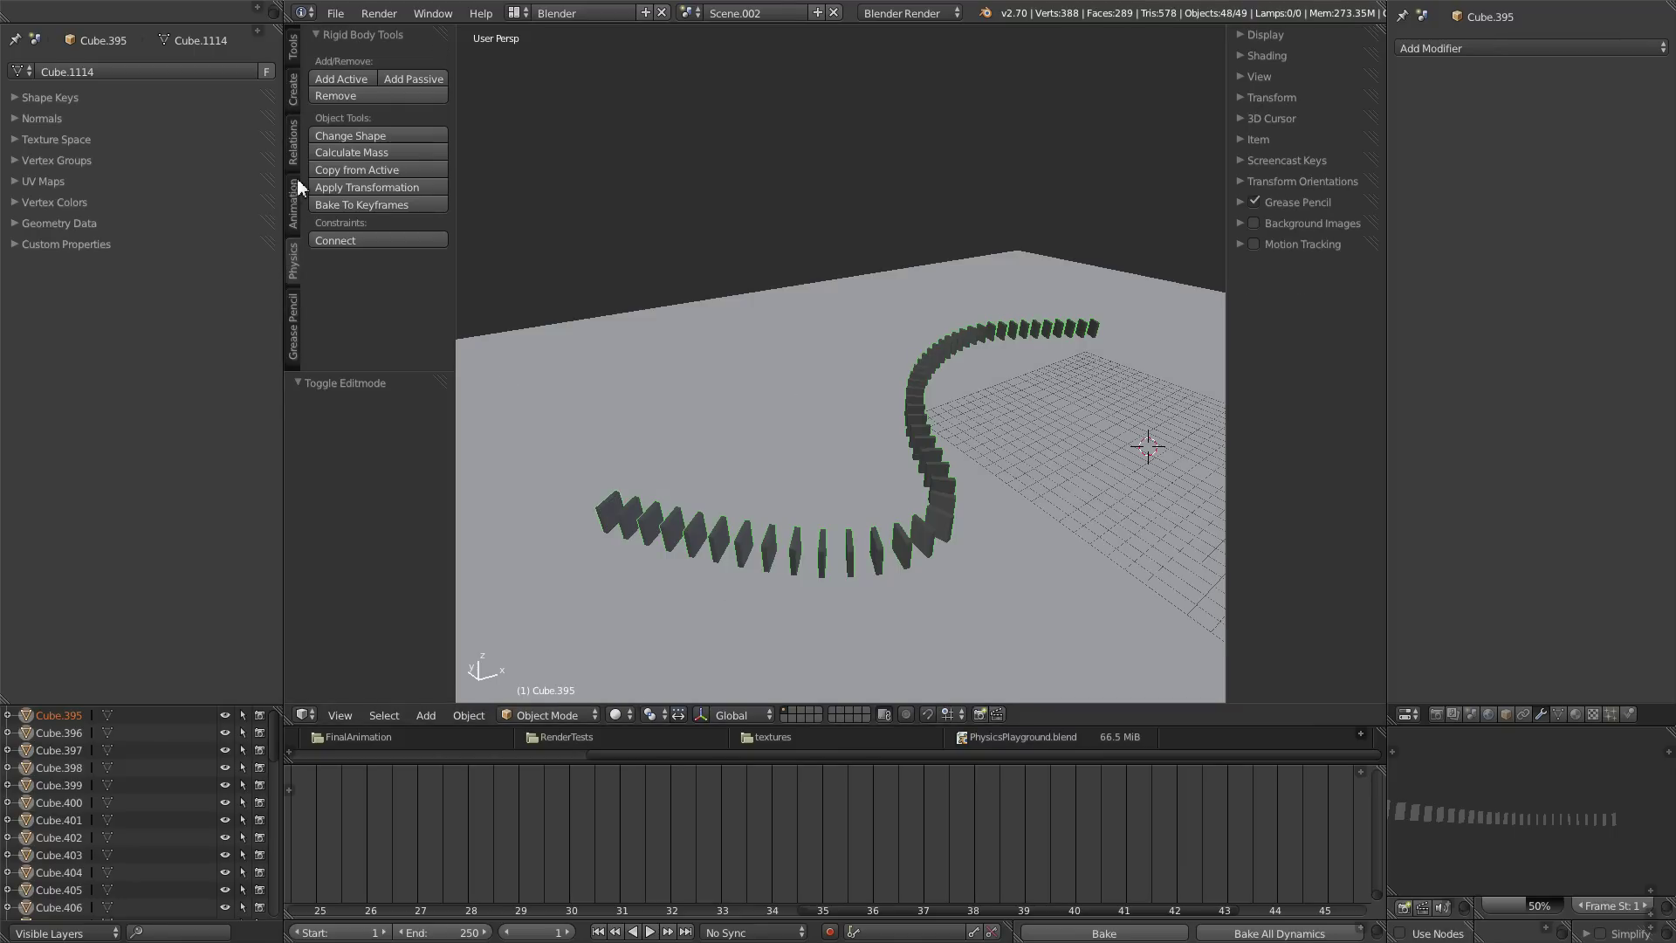
{"action": "left_click", "coordinate": [294, 47]}
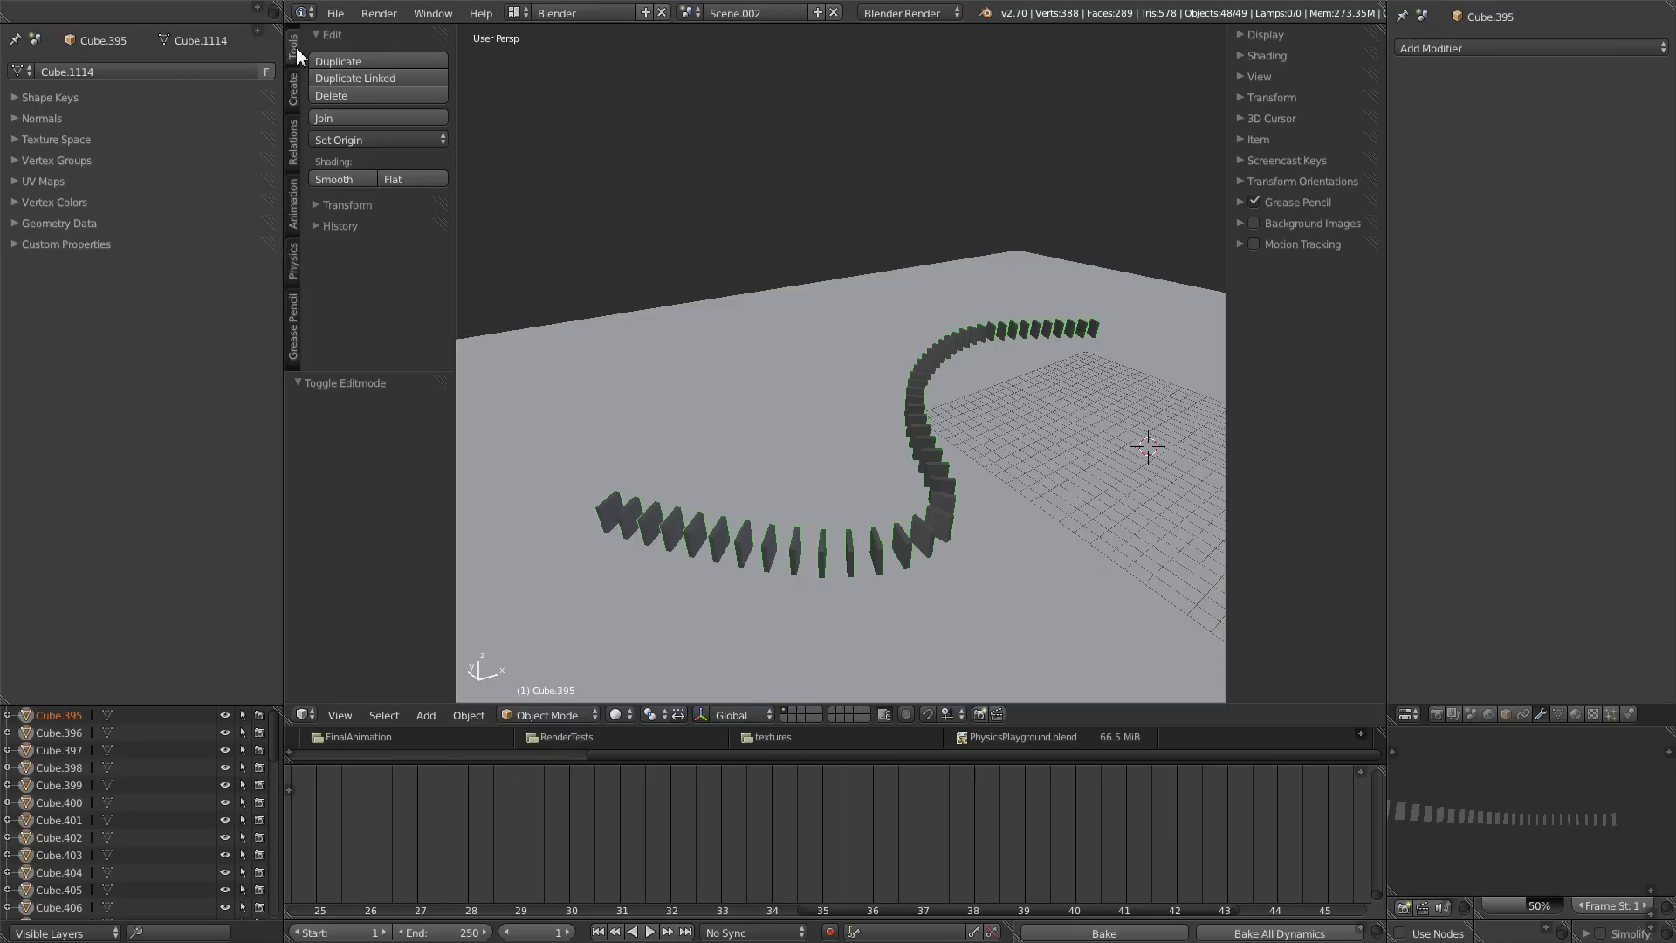
{"action": "left_click", "coordinate": [369, 142]}
{"action": "left_click", "coordinate": [395, 219]}
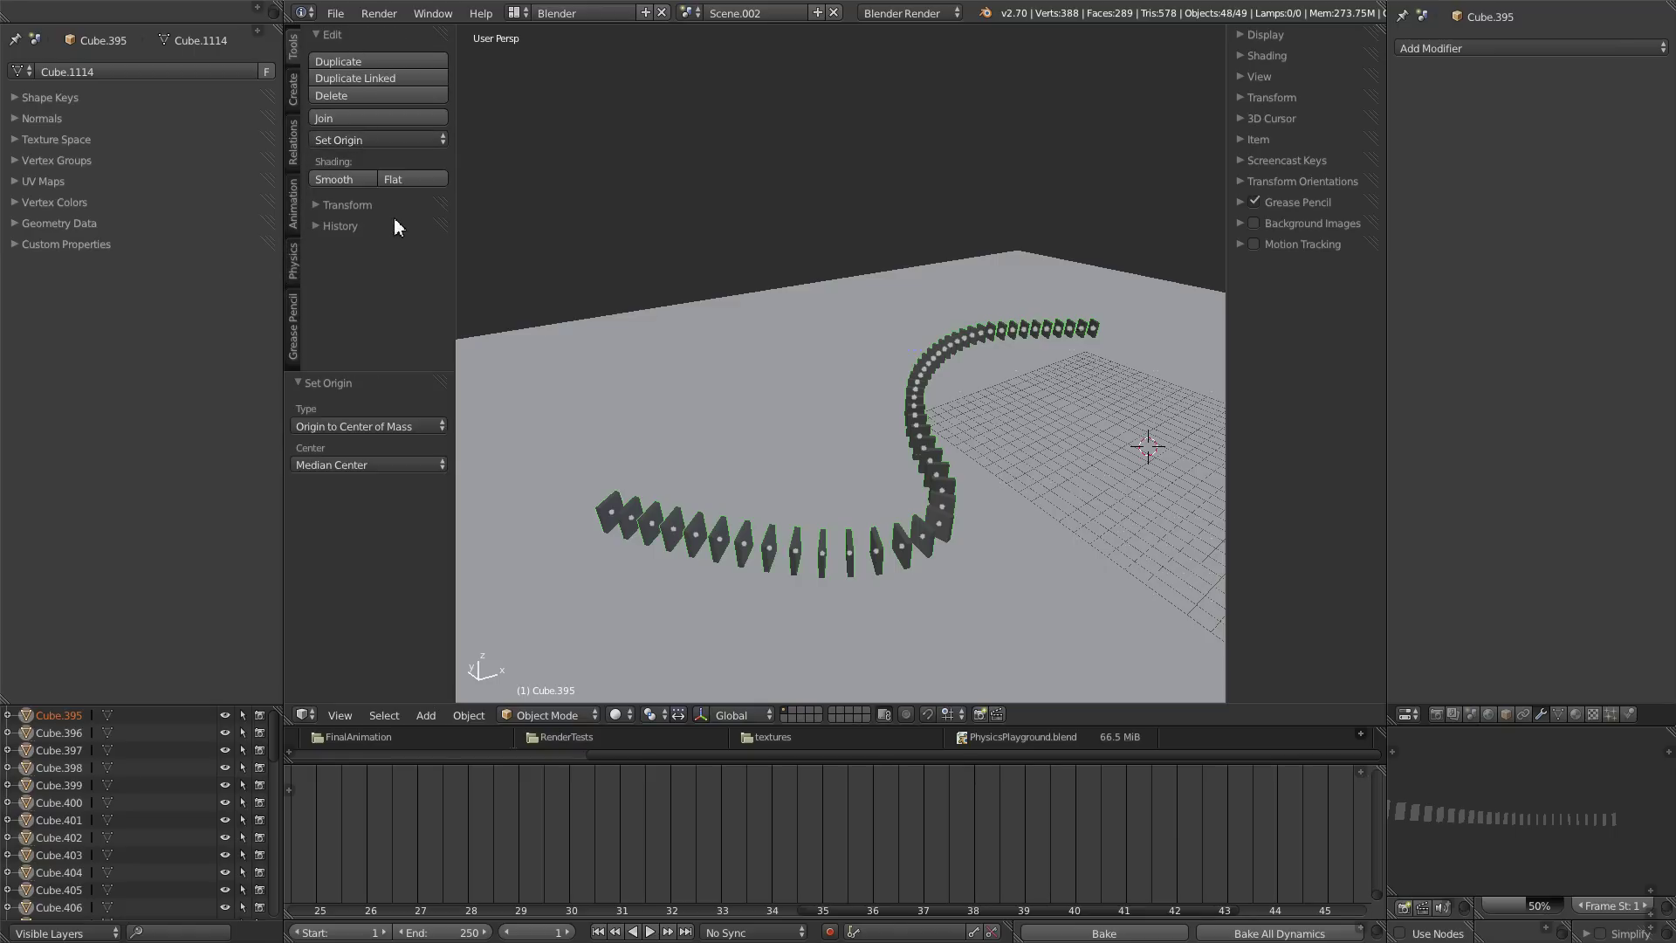
- Tilt the end domino Cube.396 toward its neighbour and move it by about X -0.586, Y 0.089, Z 0.882
{"action": "scroll", "coordinate": [964, 515], "scroll_direction": "up", "scroll_amount": 4}
{"action": "middle_click_drag", "start_coordinate": [971, 535], "coordinate": [820, 483]}
{"action": "scroll", "coordinate": [986, 518], "scroll_direction": "down", "scroll_amount": 3}
{"action": "middle_click_drag", "start_coordinate": [1092, 495], "coordinate": [916, 496]}
{"action": "key", "text": "t"}
{"action": "key", "text": "n"}
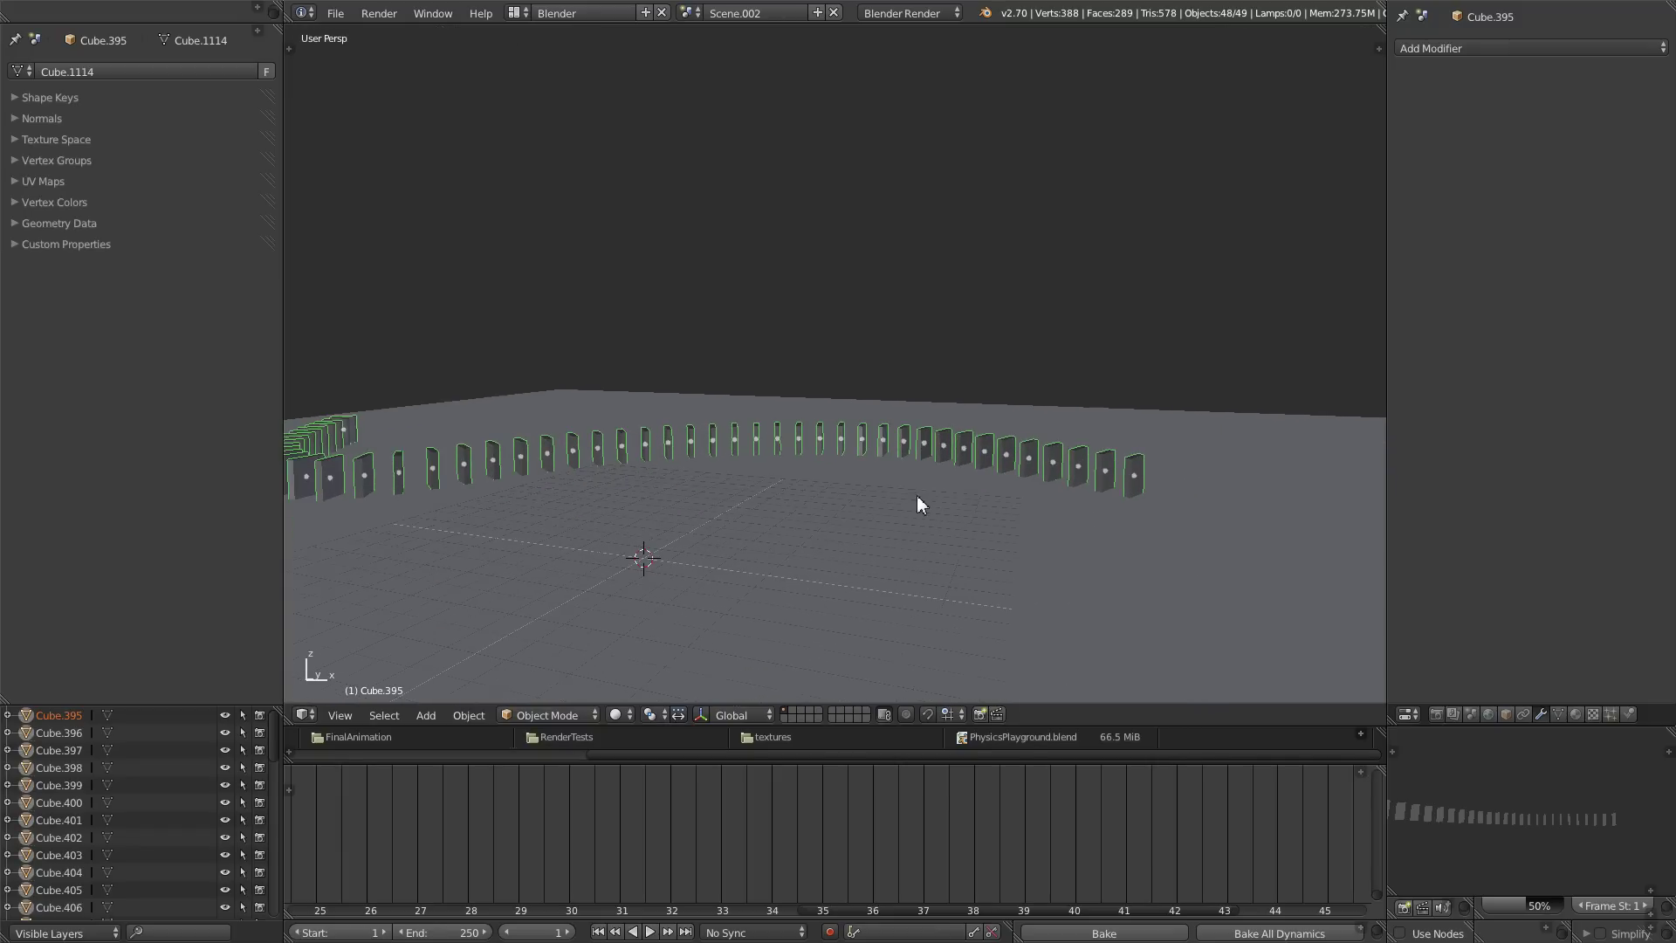
{"action": "right_click", "coordinate": [1135, 474]}
{"action": "middle_click_drag", "start_coordinate": [1137, 472], "coordinate": [1094, 536]}
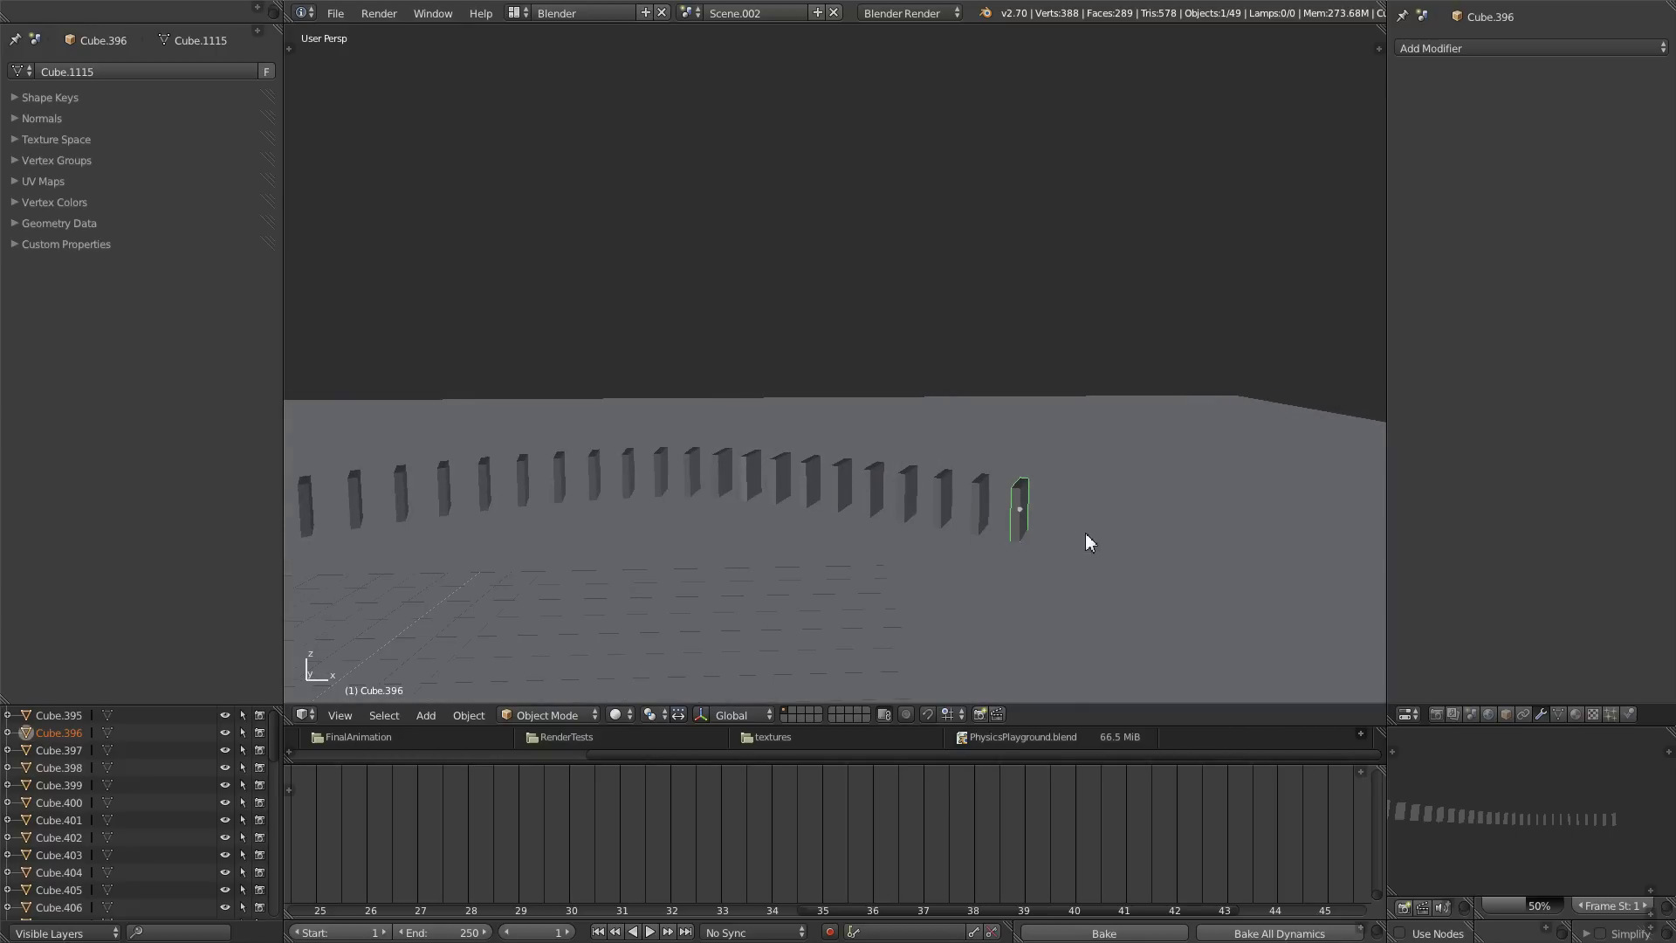
{"action": "key", "text": "r"}
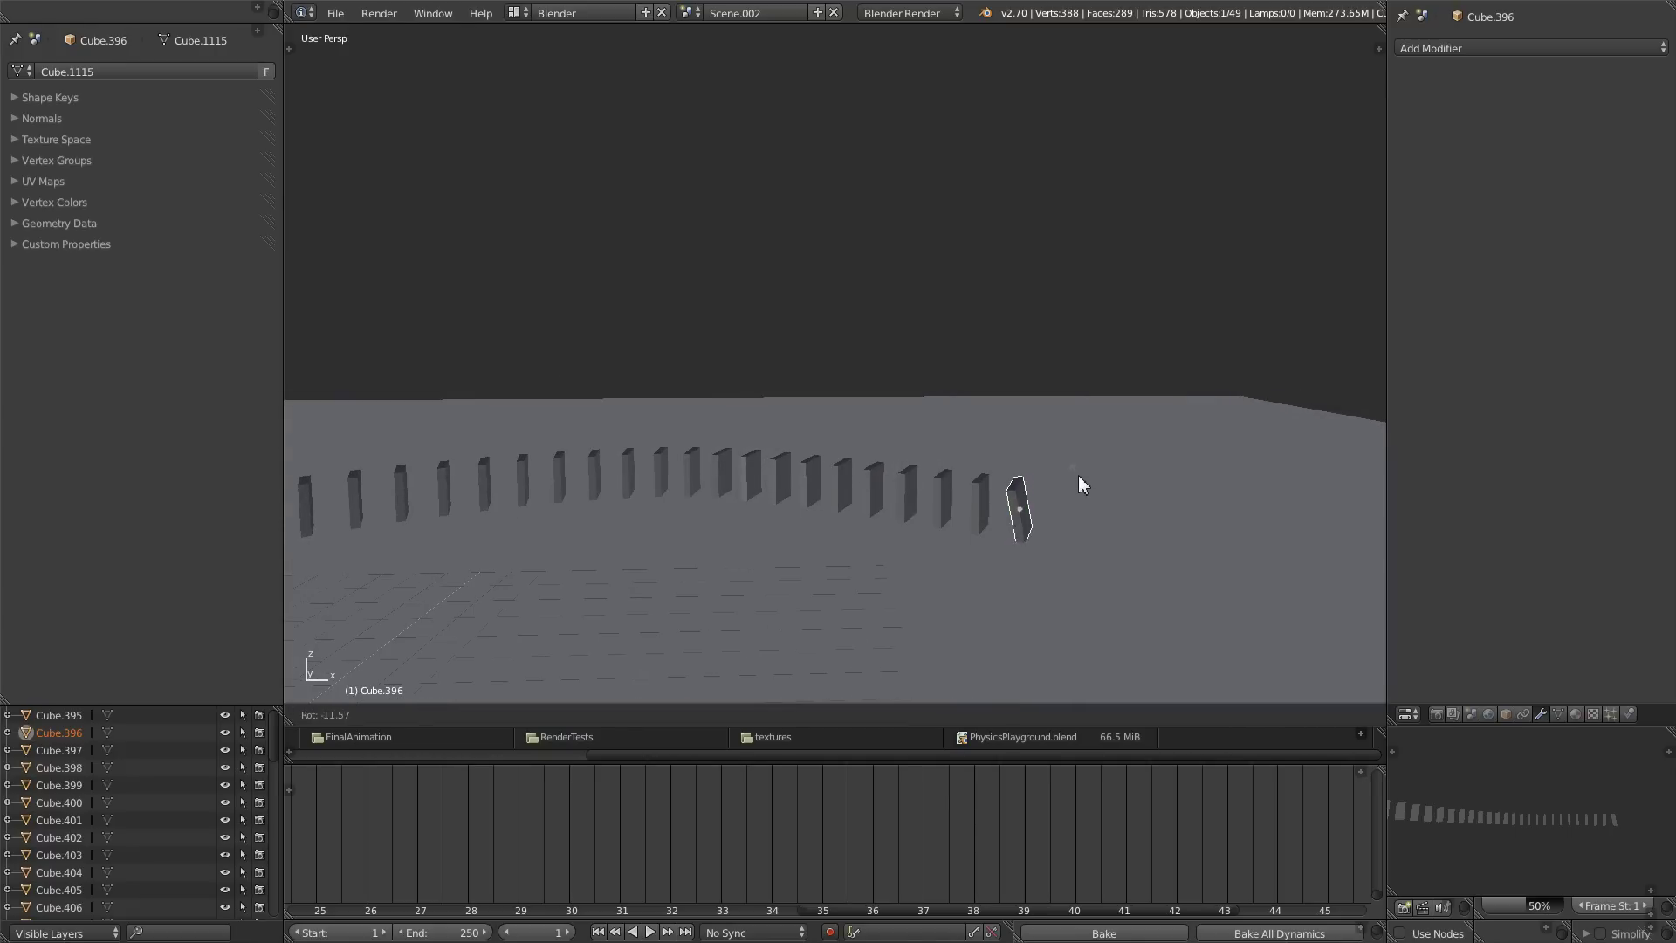
{"action": "left_click", "coordinate": [1075, 464]}
{"action": "key", "text": "g"}
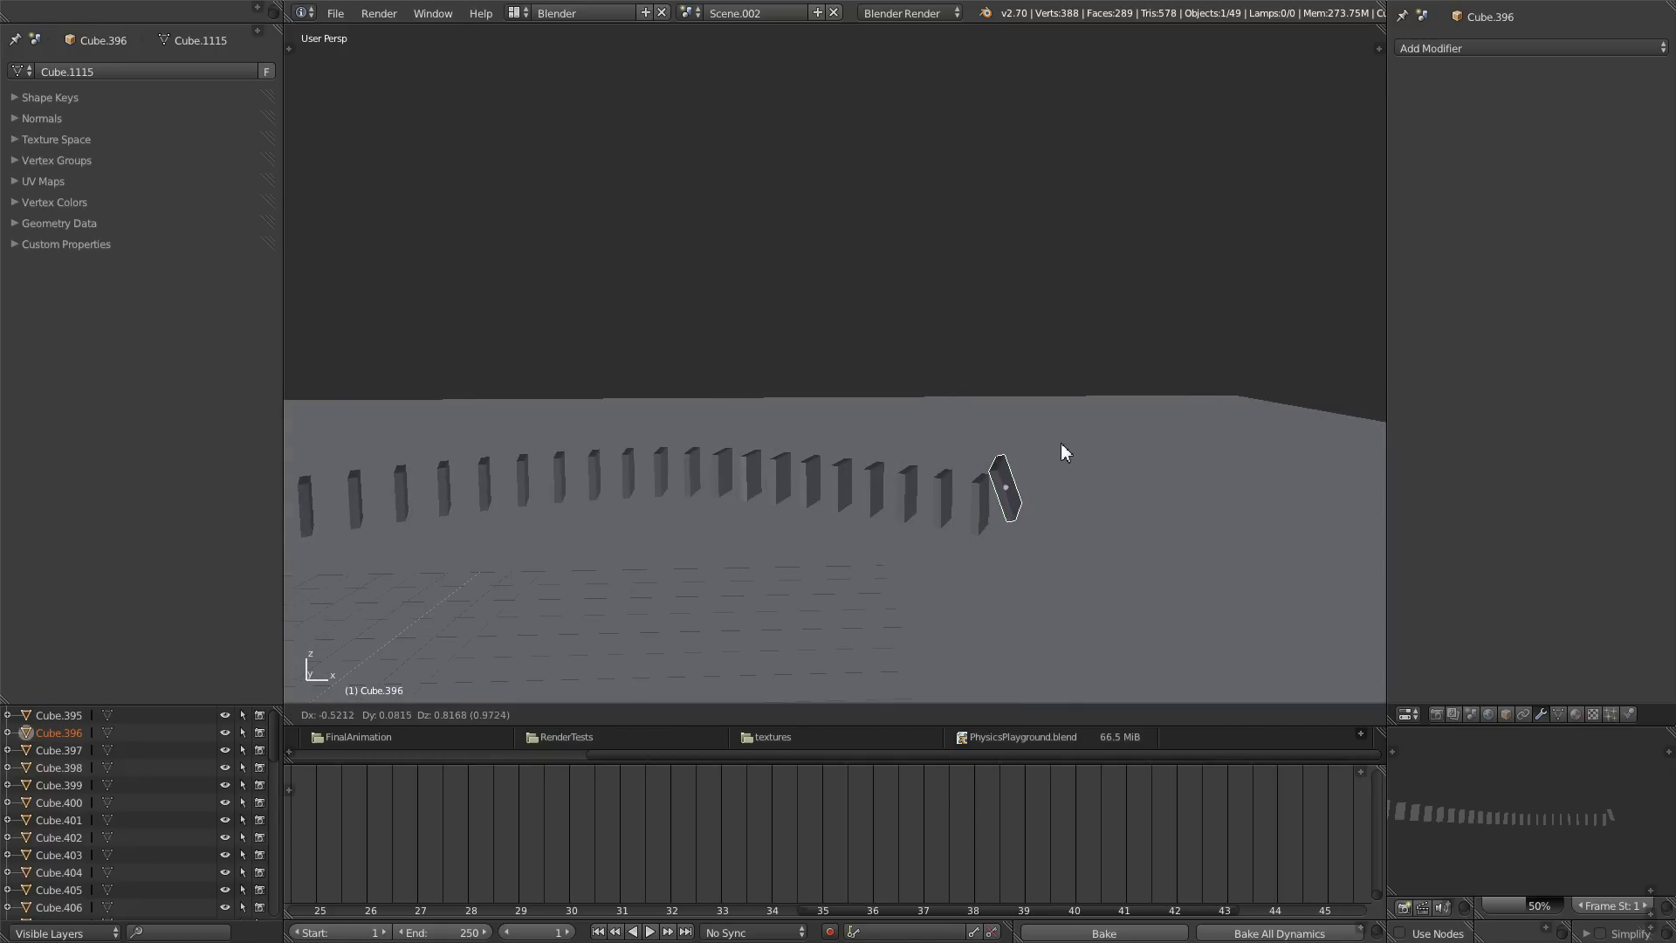
{"action": "left_click", "coordinate": [1062, 450]}
- Make the ground plane Plane.013 a passive rigid body
{"action": "middle_click_drag", "start_coordinate": [1066, 464], "coordinate": [982, 537]}
{"action": "right_click", "coordinate": [1166, 403]}
{"action": "key", "text": "t"}
{"action": "key", "text": "n"}
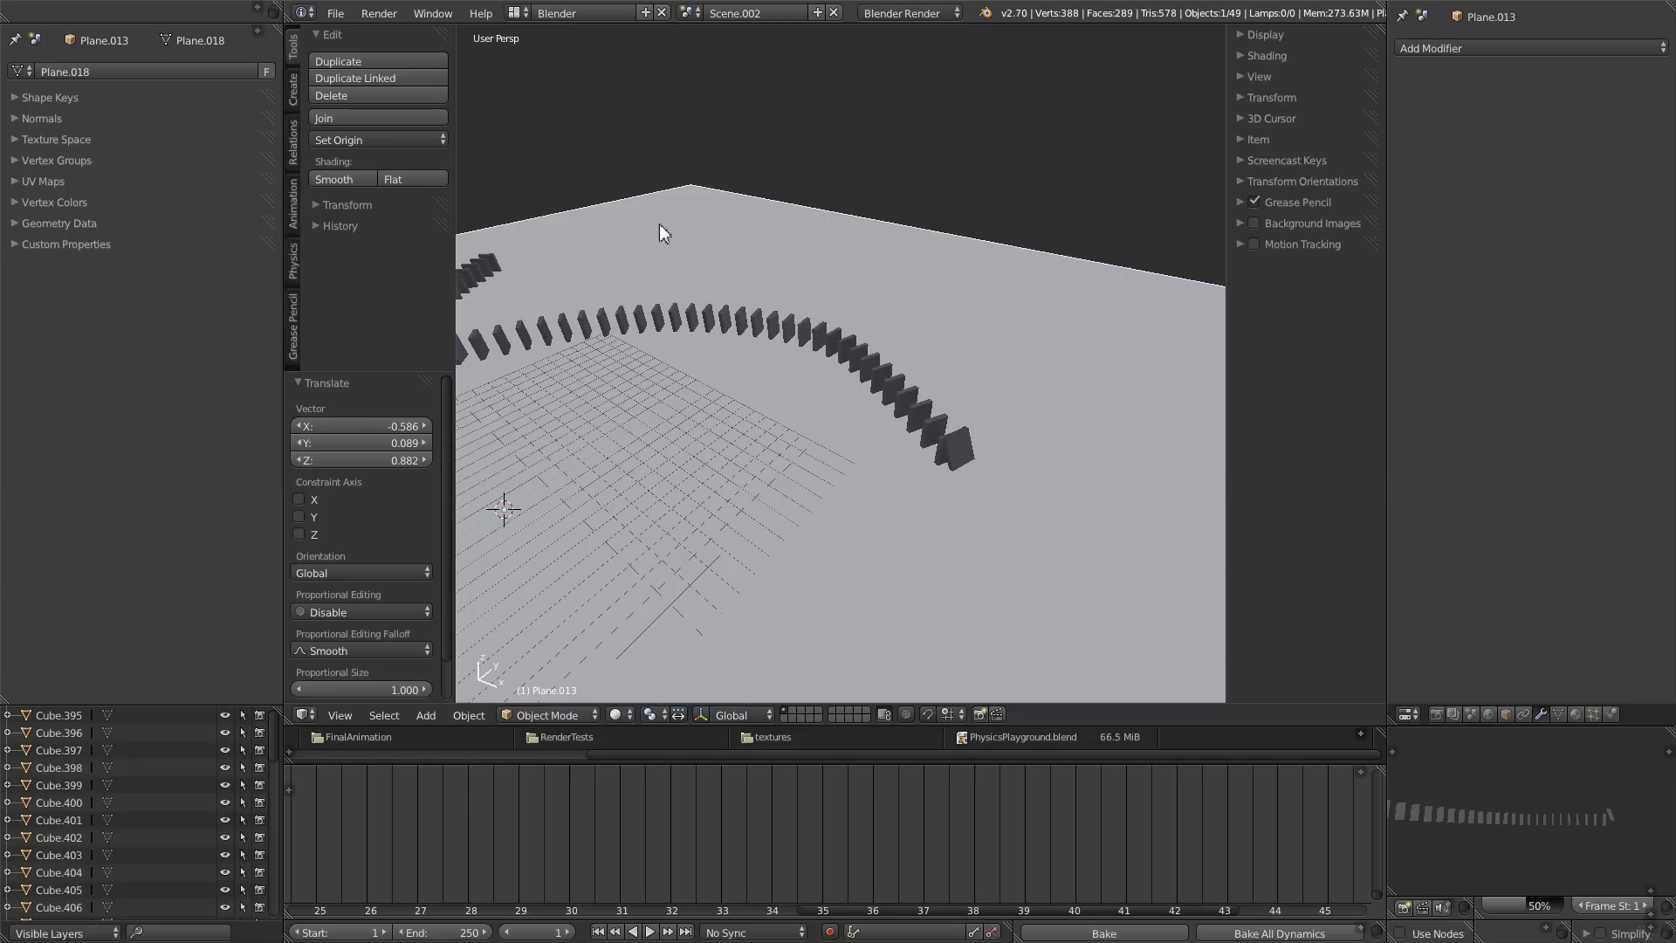
{"action": "left_click", "coordinate": [294, 262]}
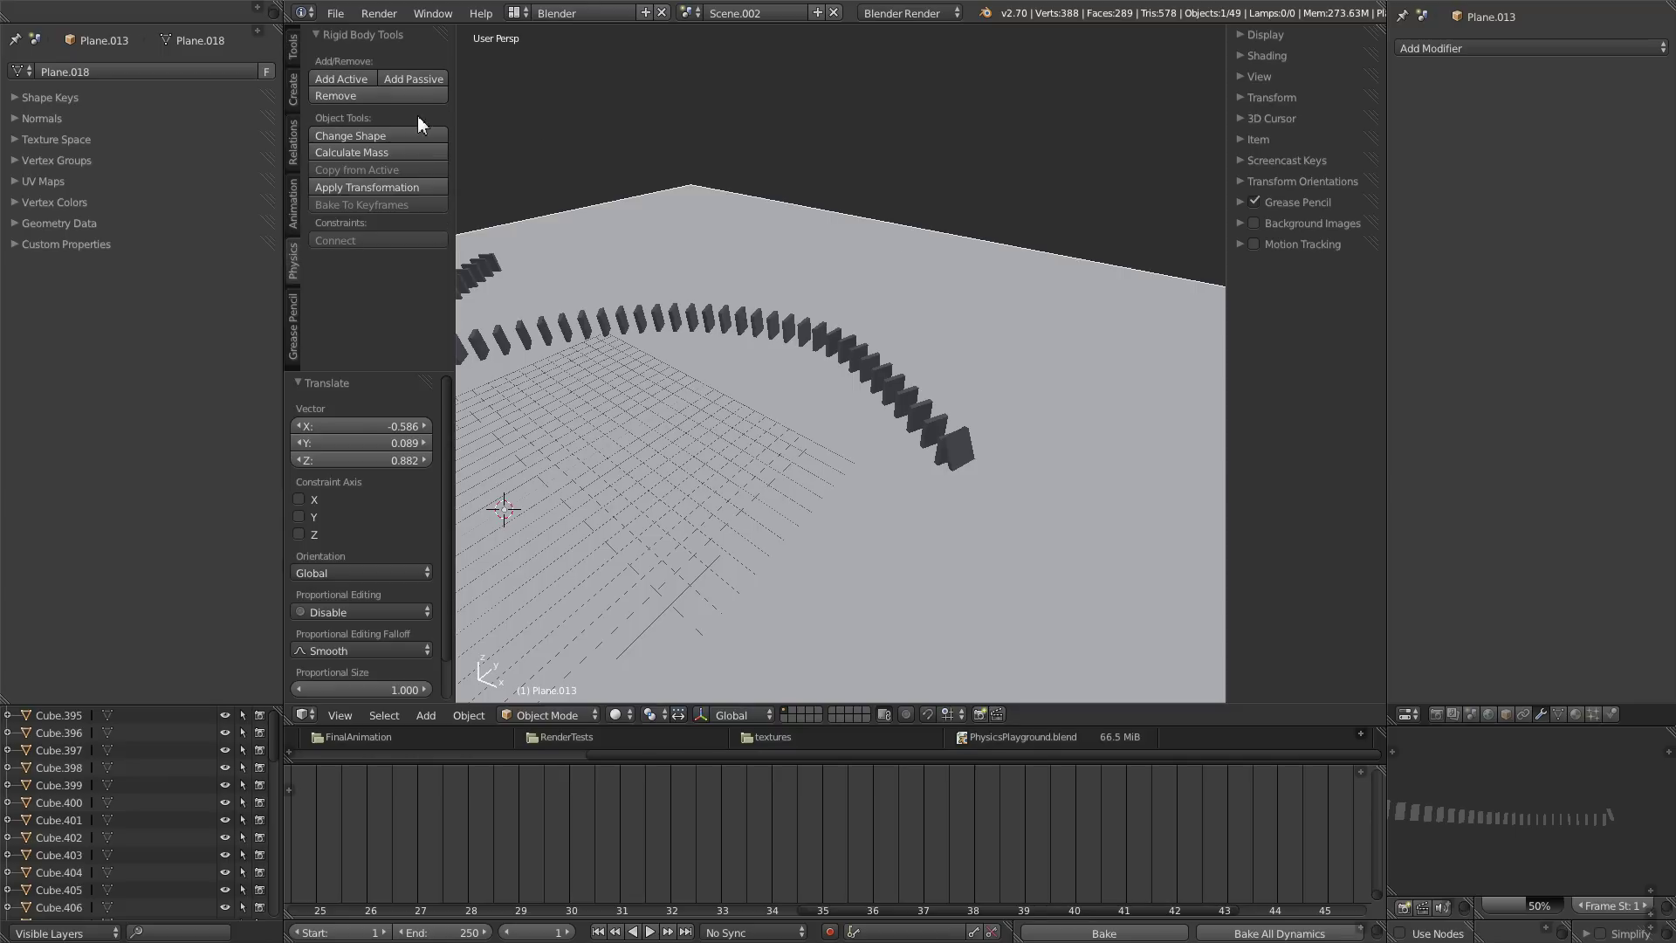
{"action": "left_click", "coordinate": [417, 77]}
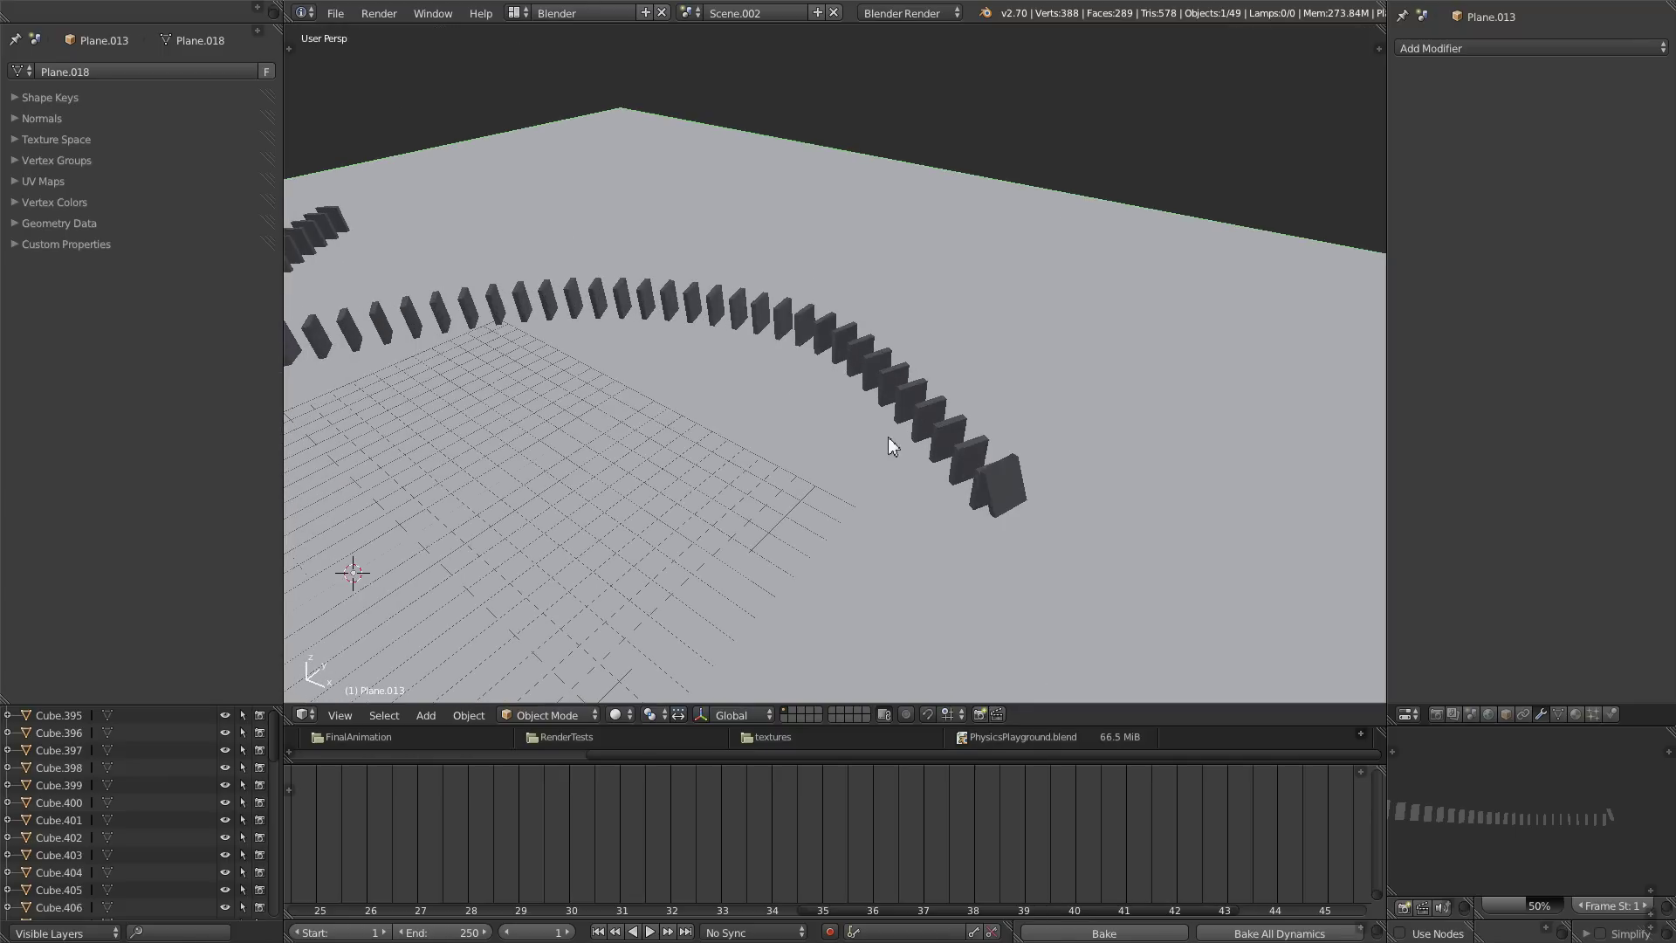
- Play the animation to check the domino chain's rigid body simulation
{"action": "key", "text": "t"}
{"action": "key", "text": "n"}
{"action": "scroll", "coordinate": [913, 432], "scroll_direction": "down", "scroll_amount": 3}
{"action": "middle_click_drag", "start_coordinate": [909, 419], "coordinate": [864, 445]}
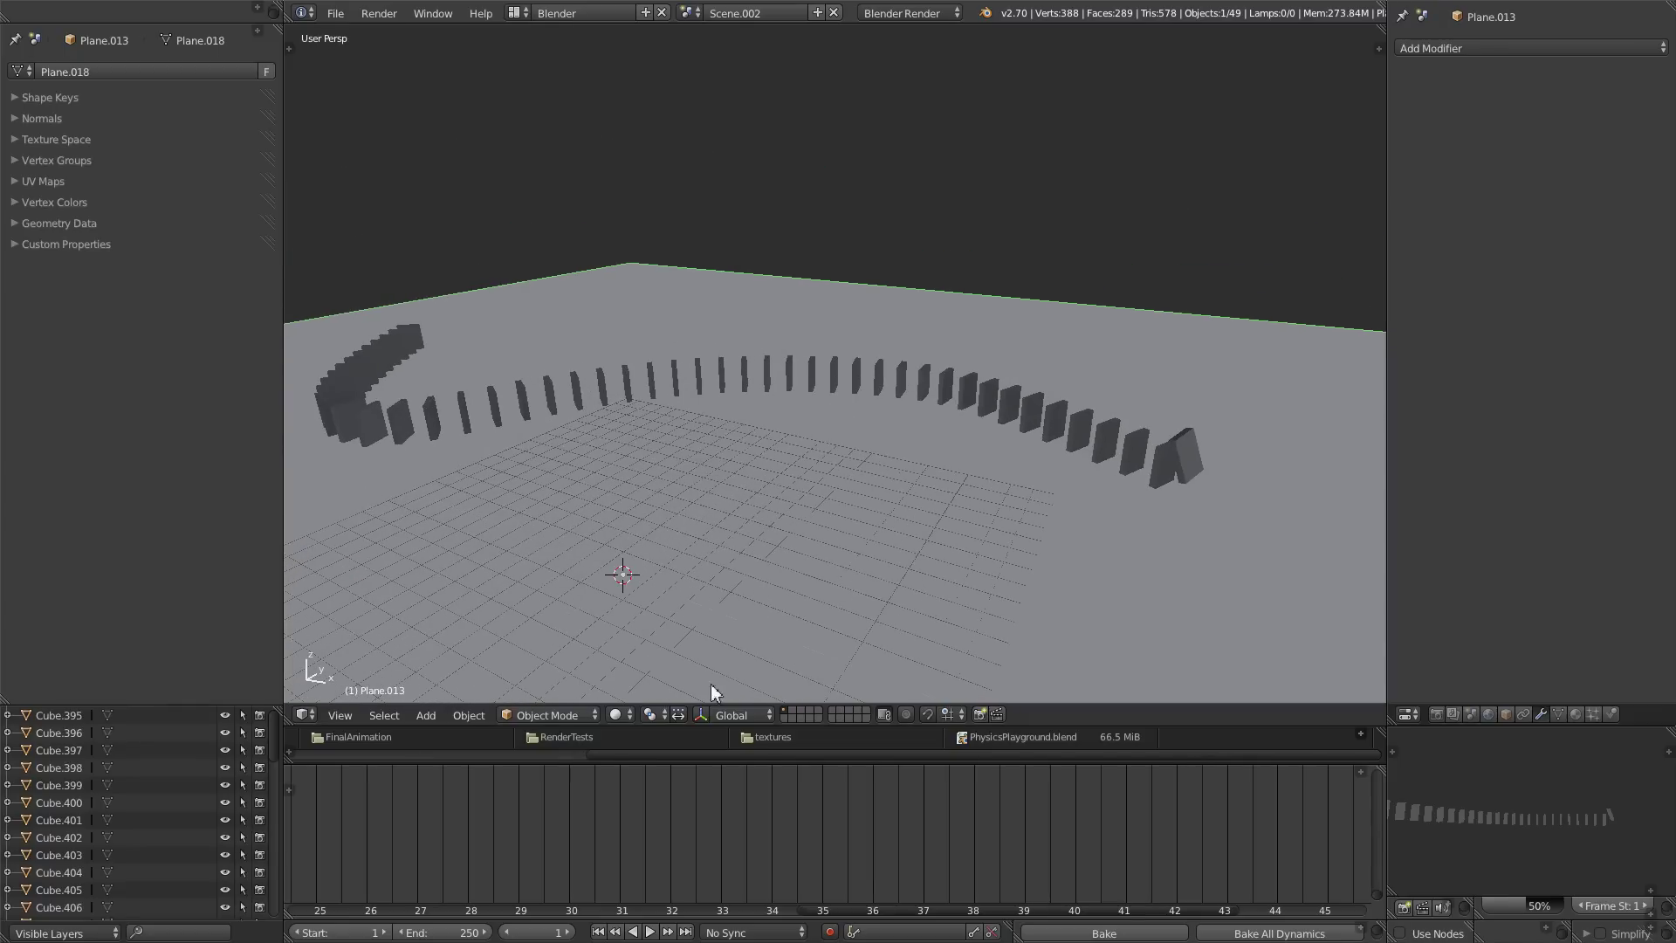
{"action": "left_click", "coordinate": [646, 933]}
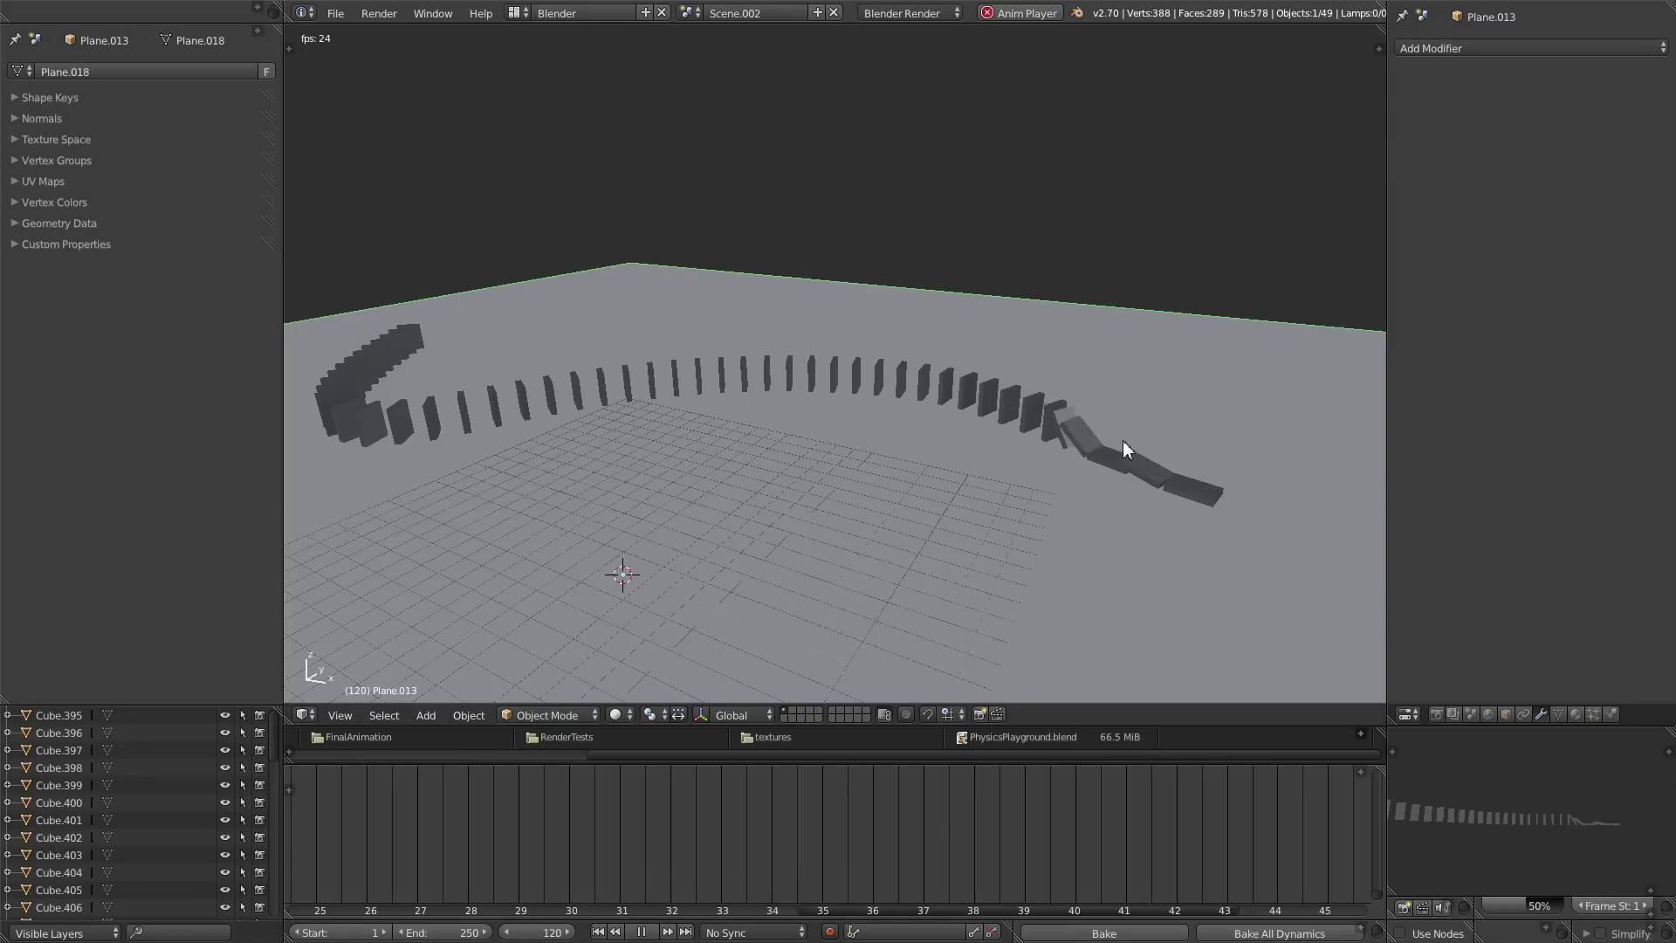
- Watch the domino chain topple during playback, stop the animation and return to frame 1
{"action": "scroll", "coordinate": [1004, 417], "scroll_direction": "up", "scroll_amount": 2}
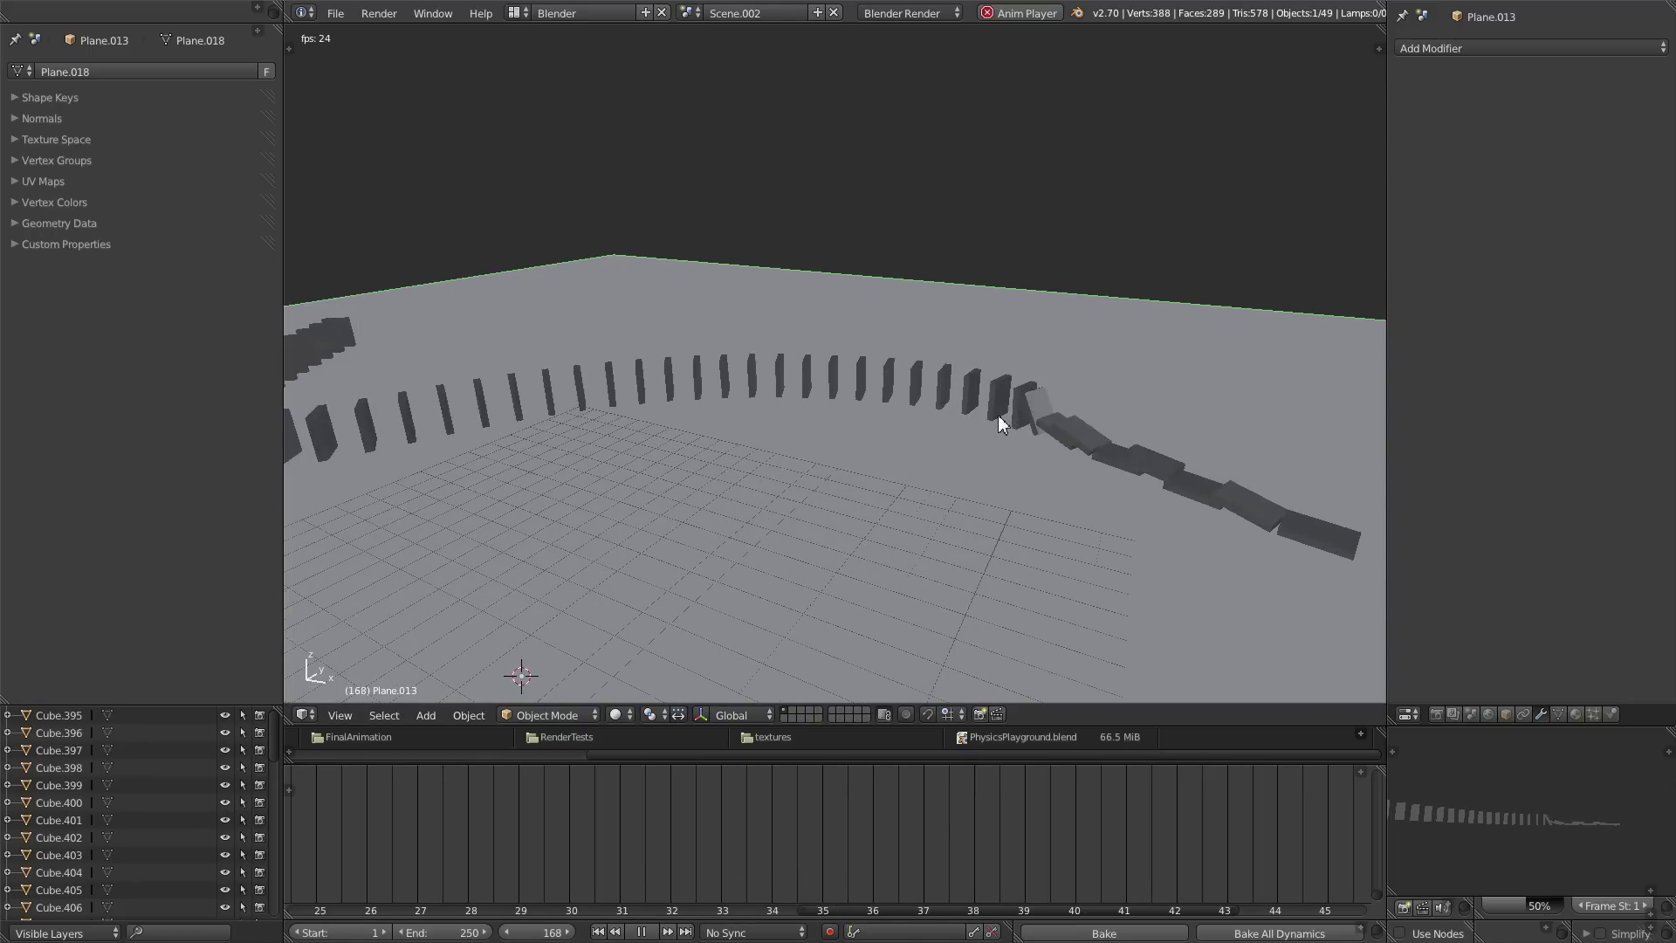
{"action": "scroll", "coordinate": [978, 432], "scroll_direction": "down", "scroll_amount": 2}
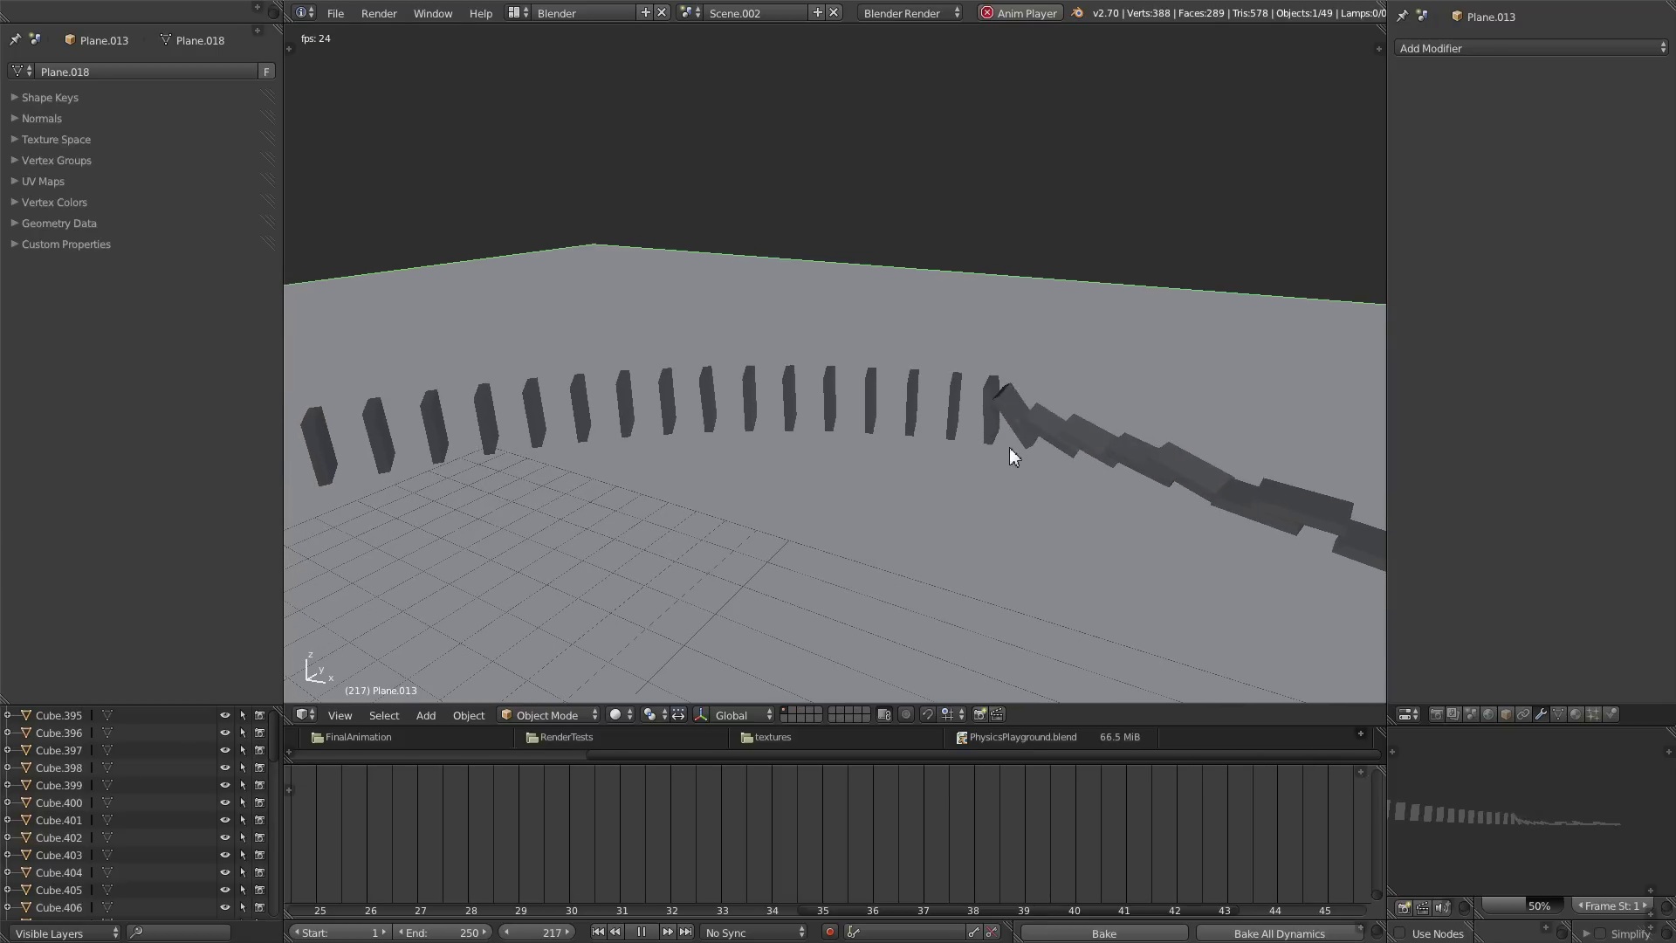
{"action": "scroll", "coordinate": [981, 482], "scroll_direction": "down", "scroll_amount": 2}
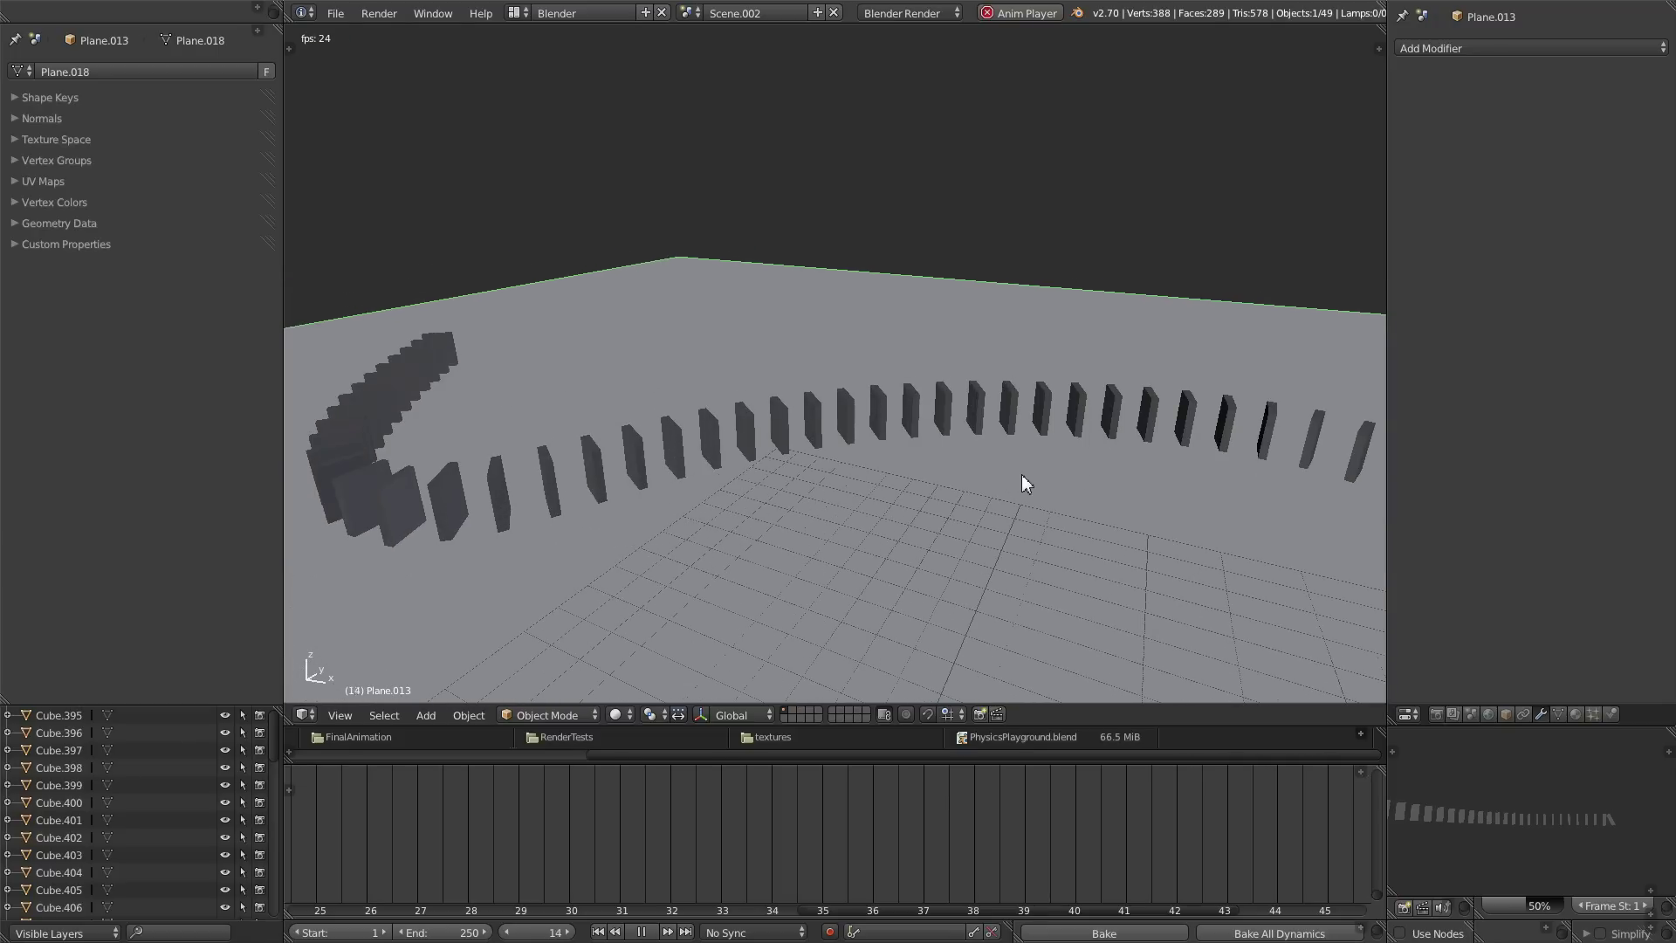
{"action": "scroll", "coordinate": [935, 475], "scroll_direction": "down", "scroll_amount": 3}
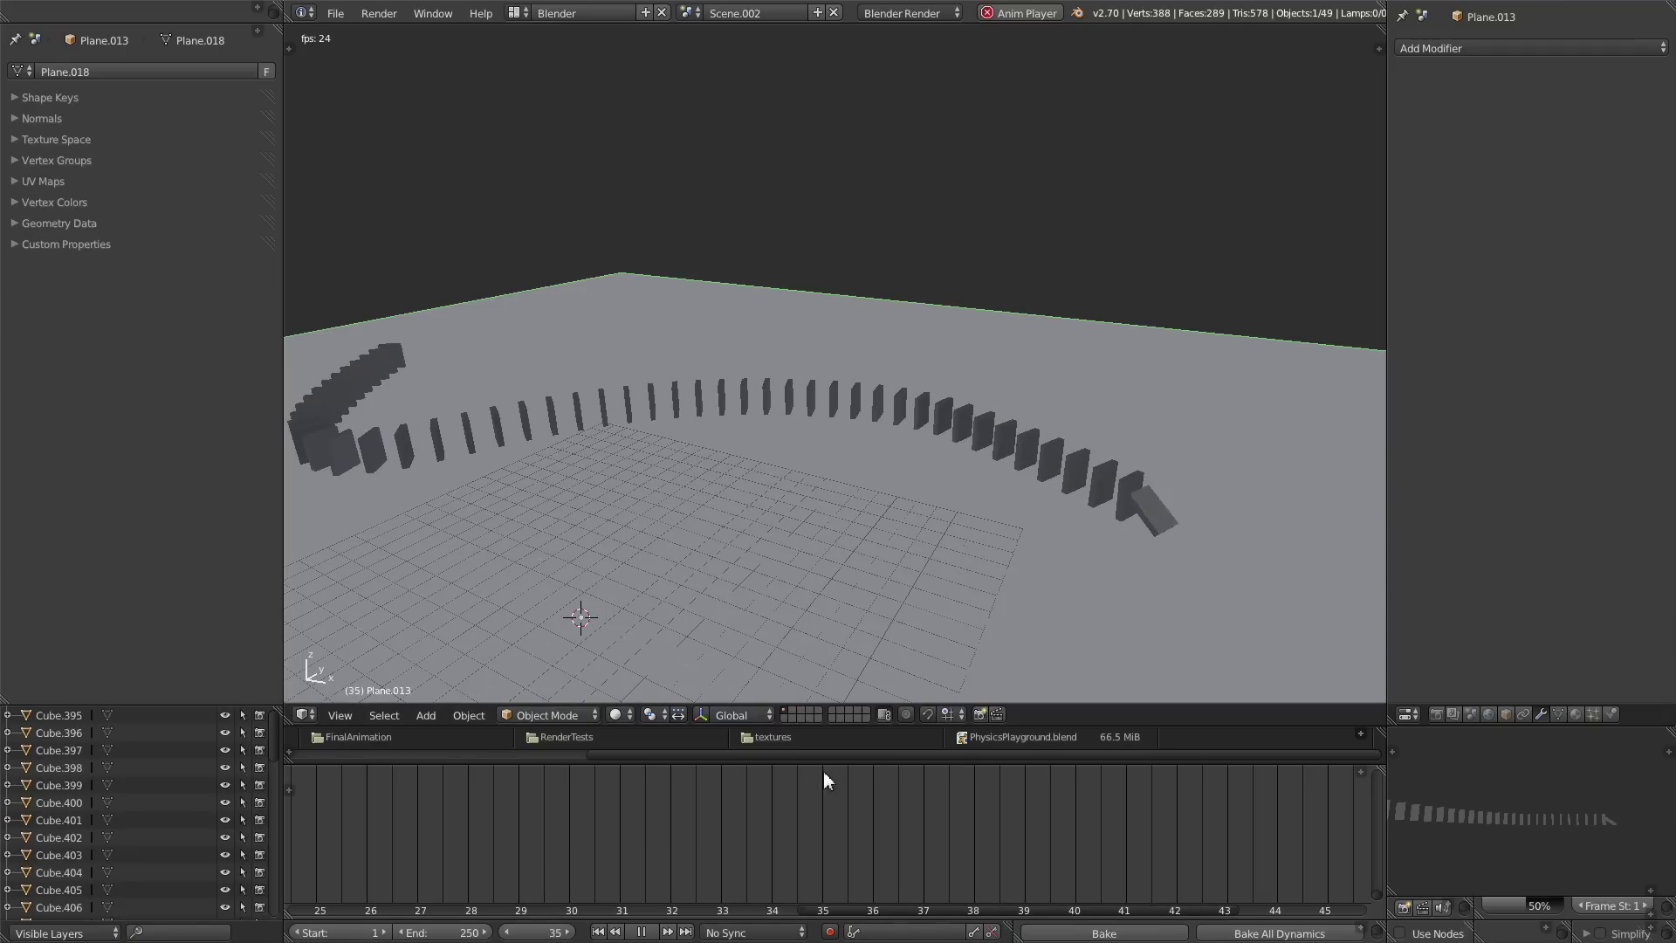
{"action": "left_click", "coordinate": [642, 934]}
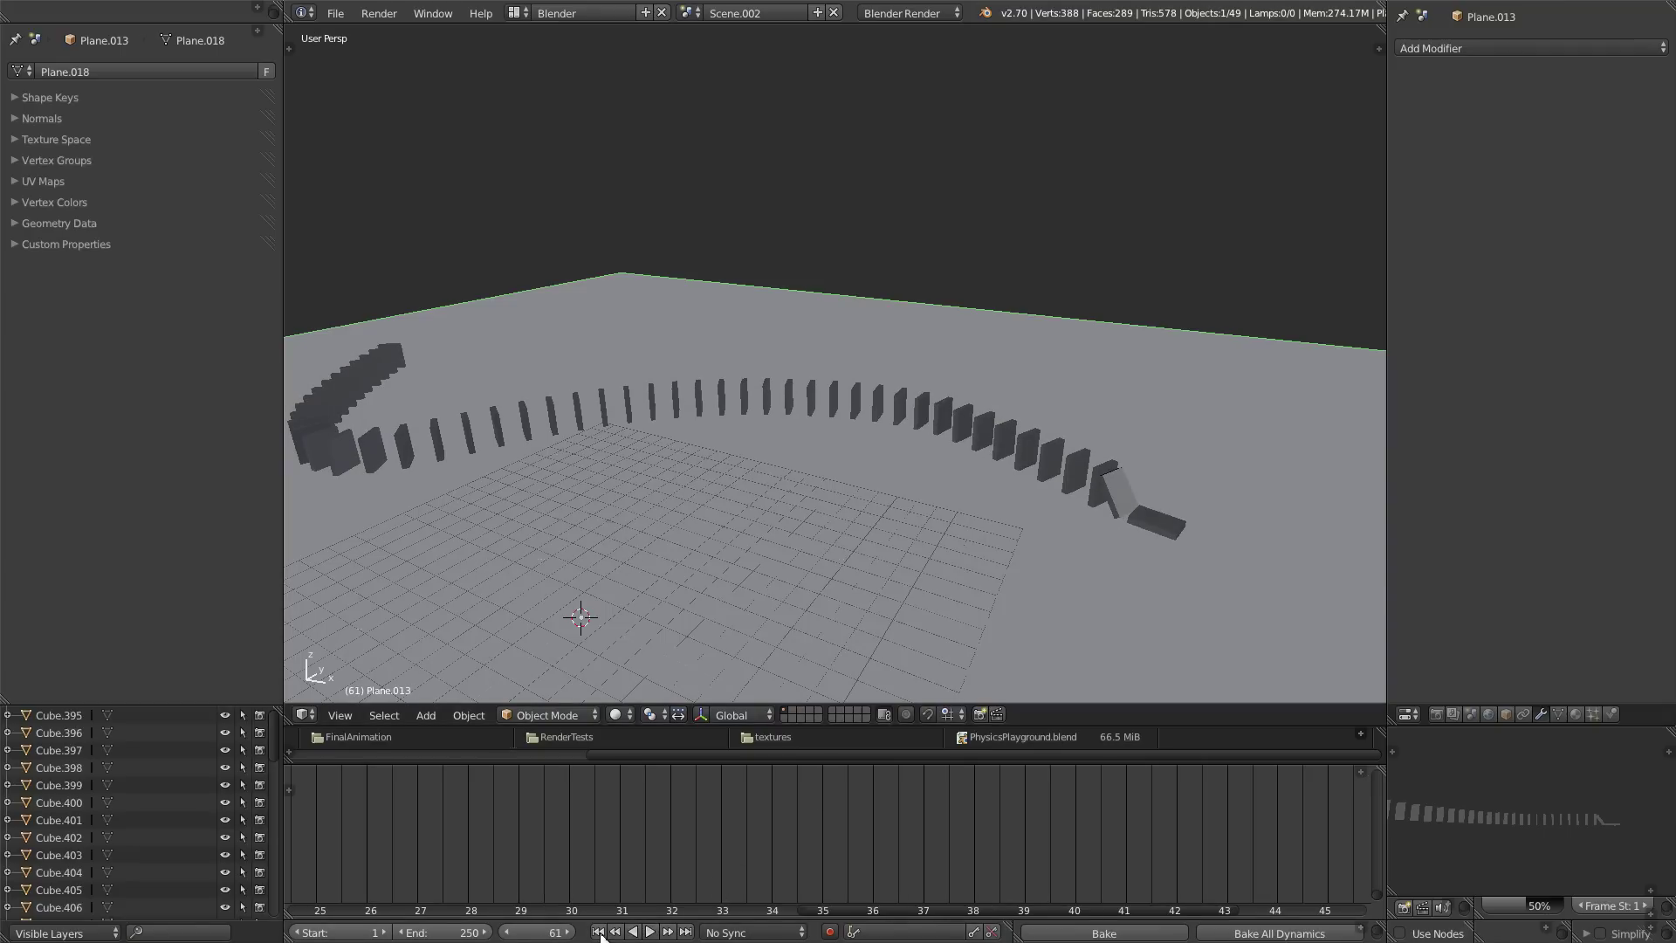
{"action": "left_click", "coordinate": [599, 932]}
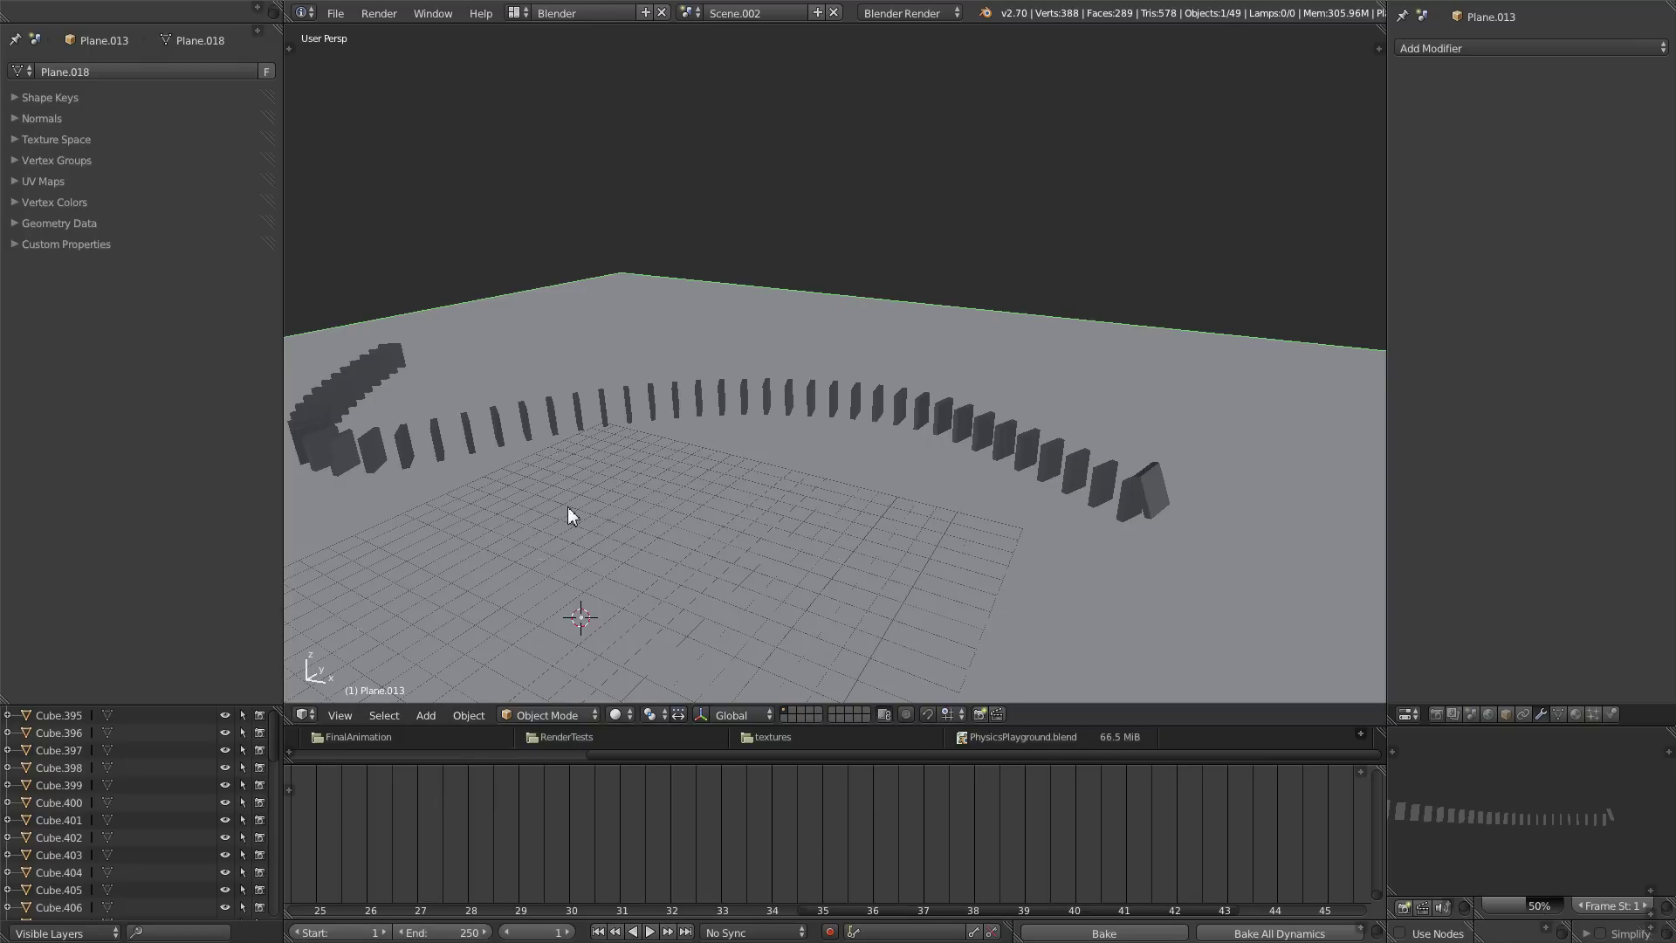
- Set the animation's end frame to 1000 in the timeline
{"action": "left_click", "coordinate": [458, 933]}
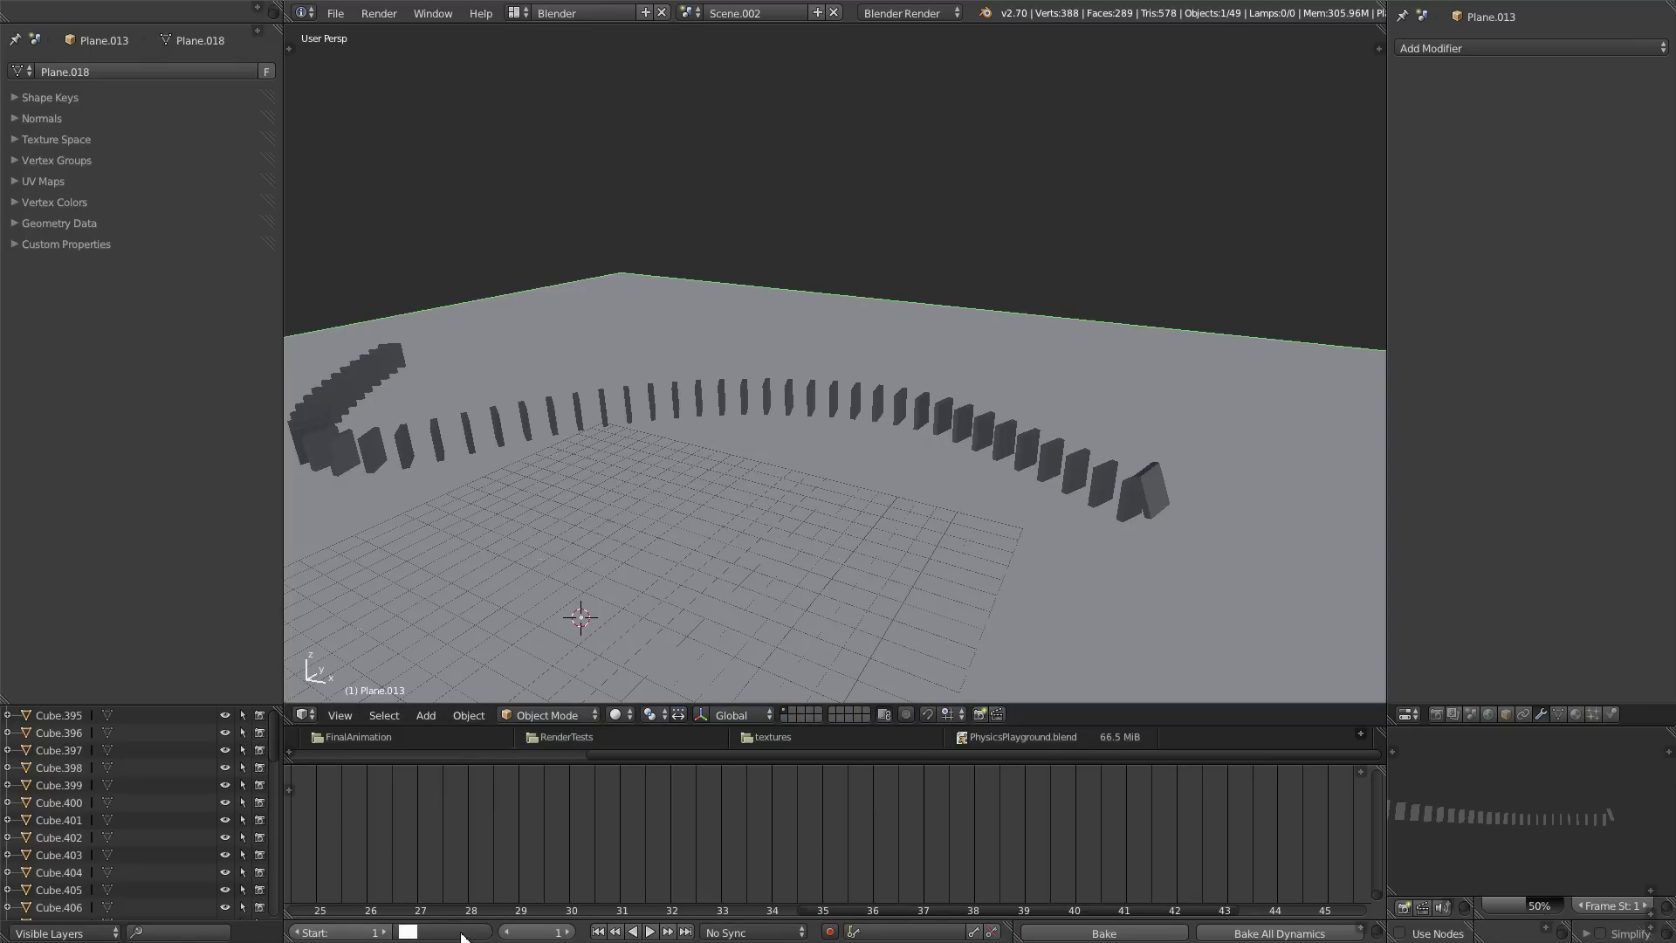
{"action": "type", "text": "1000"}
{"action": "key", "text": "Return"}
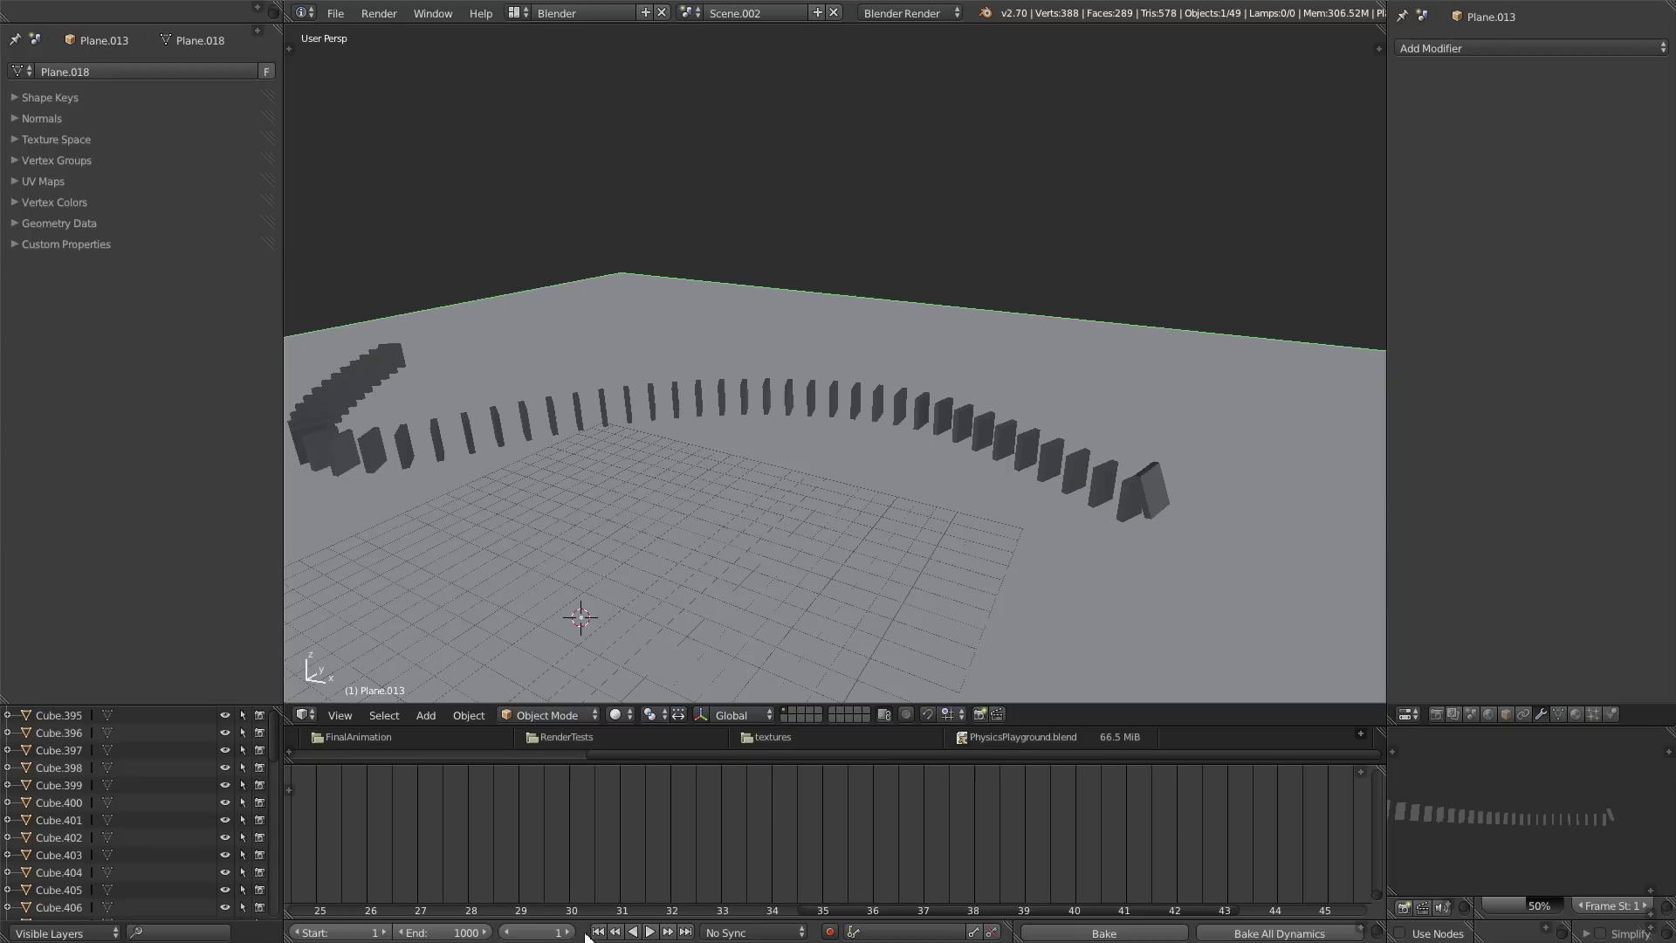
- Set the scene's Rigid Body Cache end frame to 1000
{"action": "left_click", "coordinate": [1471, 714]}
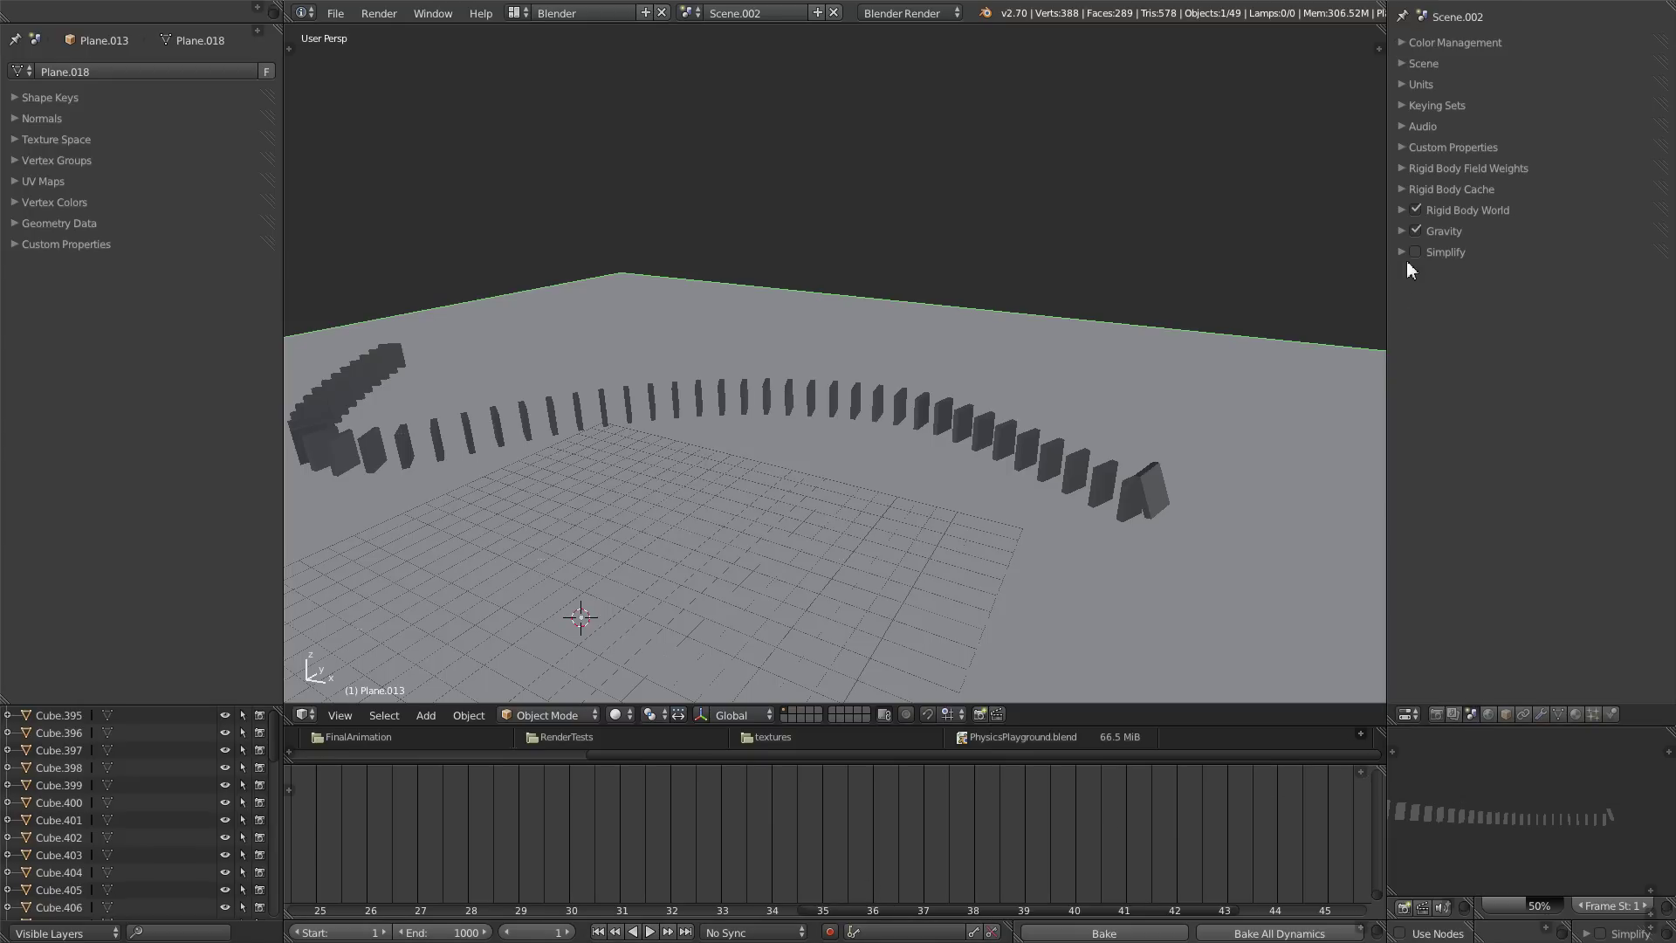
{"action": "left_click", "coordinate": [1402, 189]}
{"action": "left_click", "coordinate": [1631, 219]}
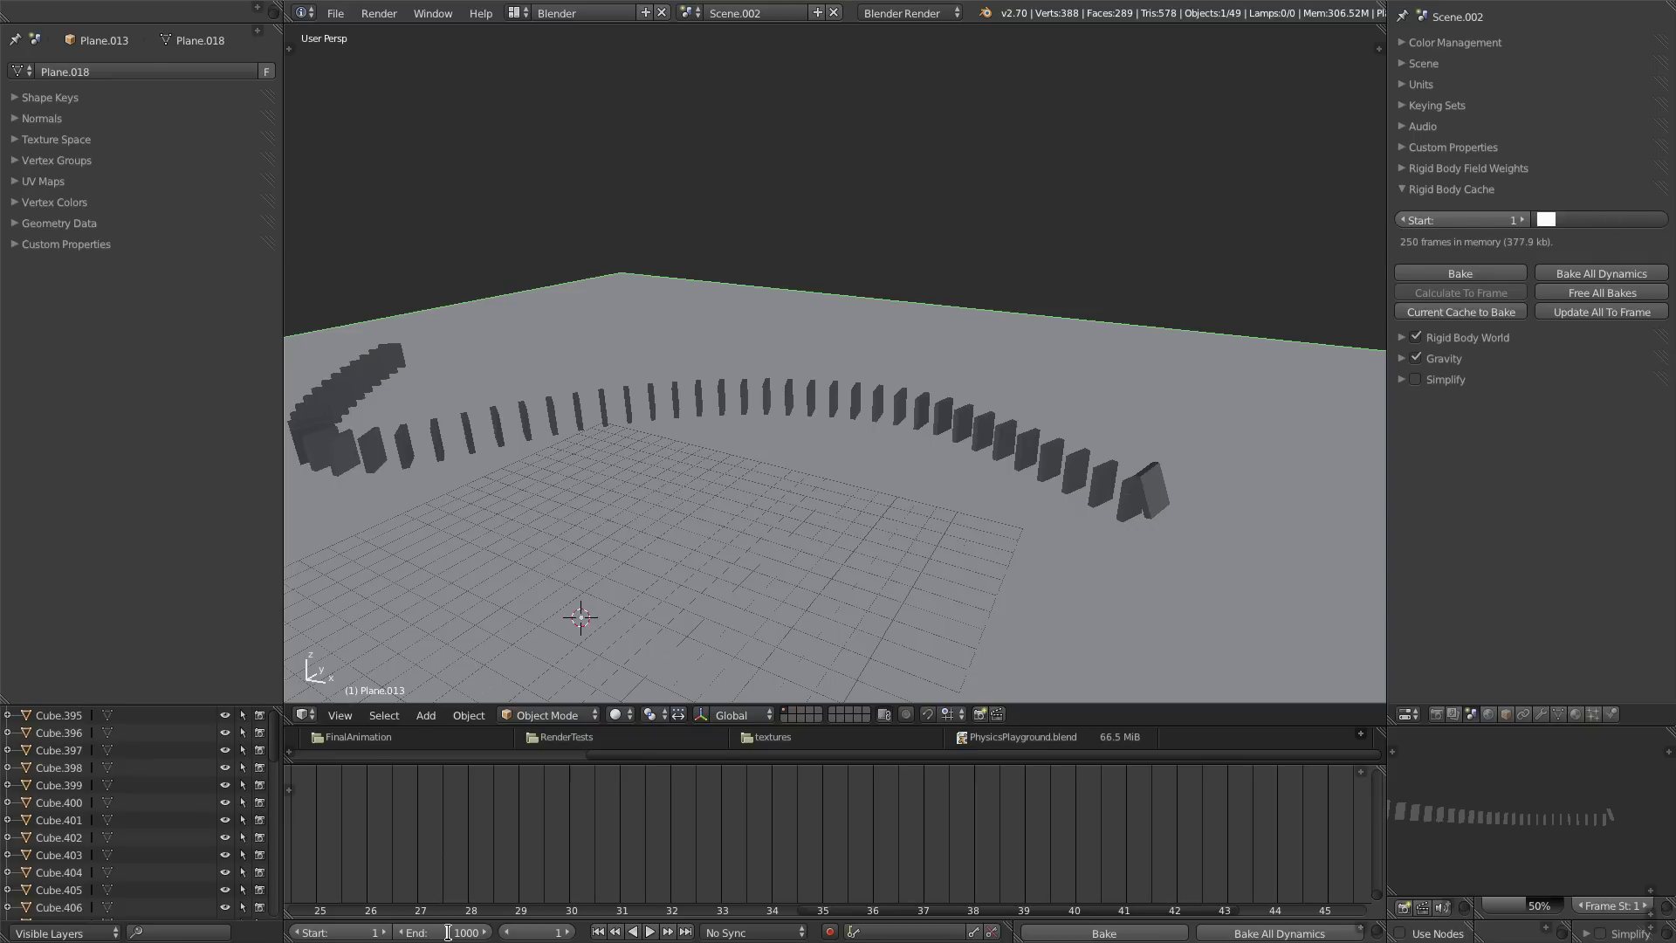
{"action": "type", "text": "1000"}
{"action": "key", "text": "Return"}
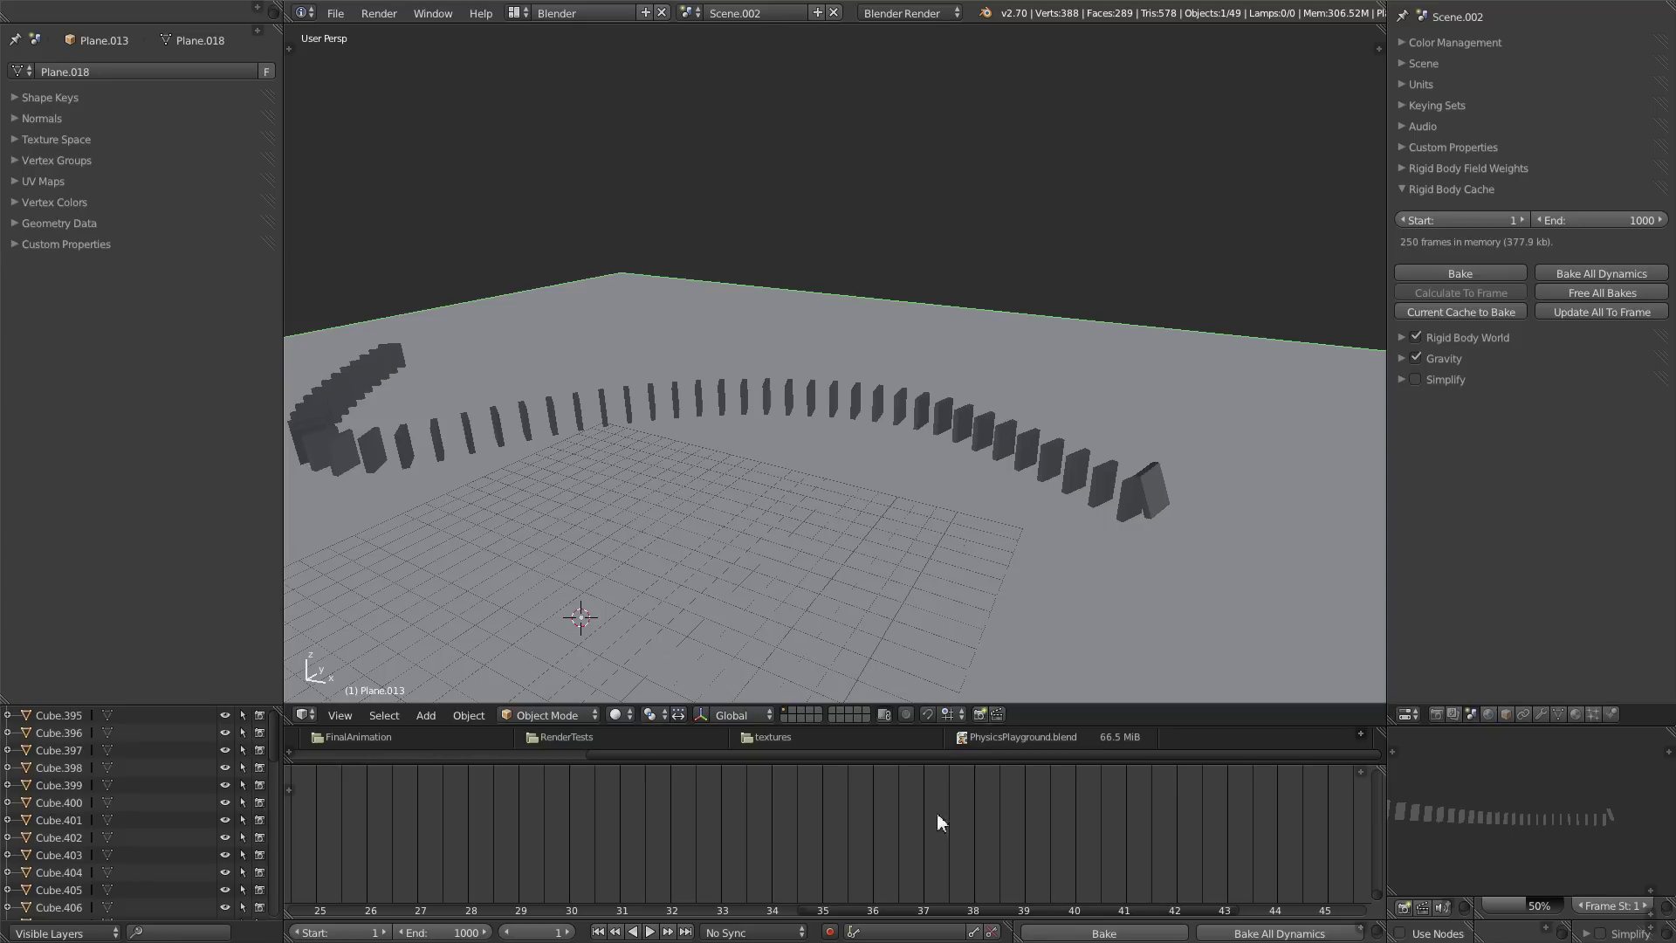
- Play the extended simulation while following the falling dominoes along the curve, then stop and return to frame 1
{"action": "left_click", "coordinate": [650, 933]}
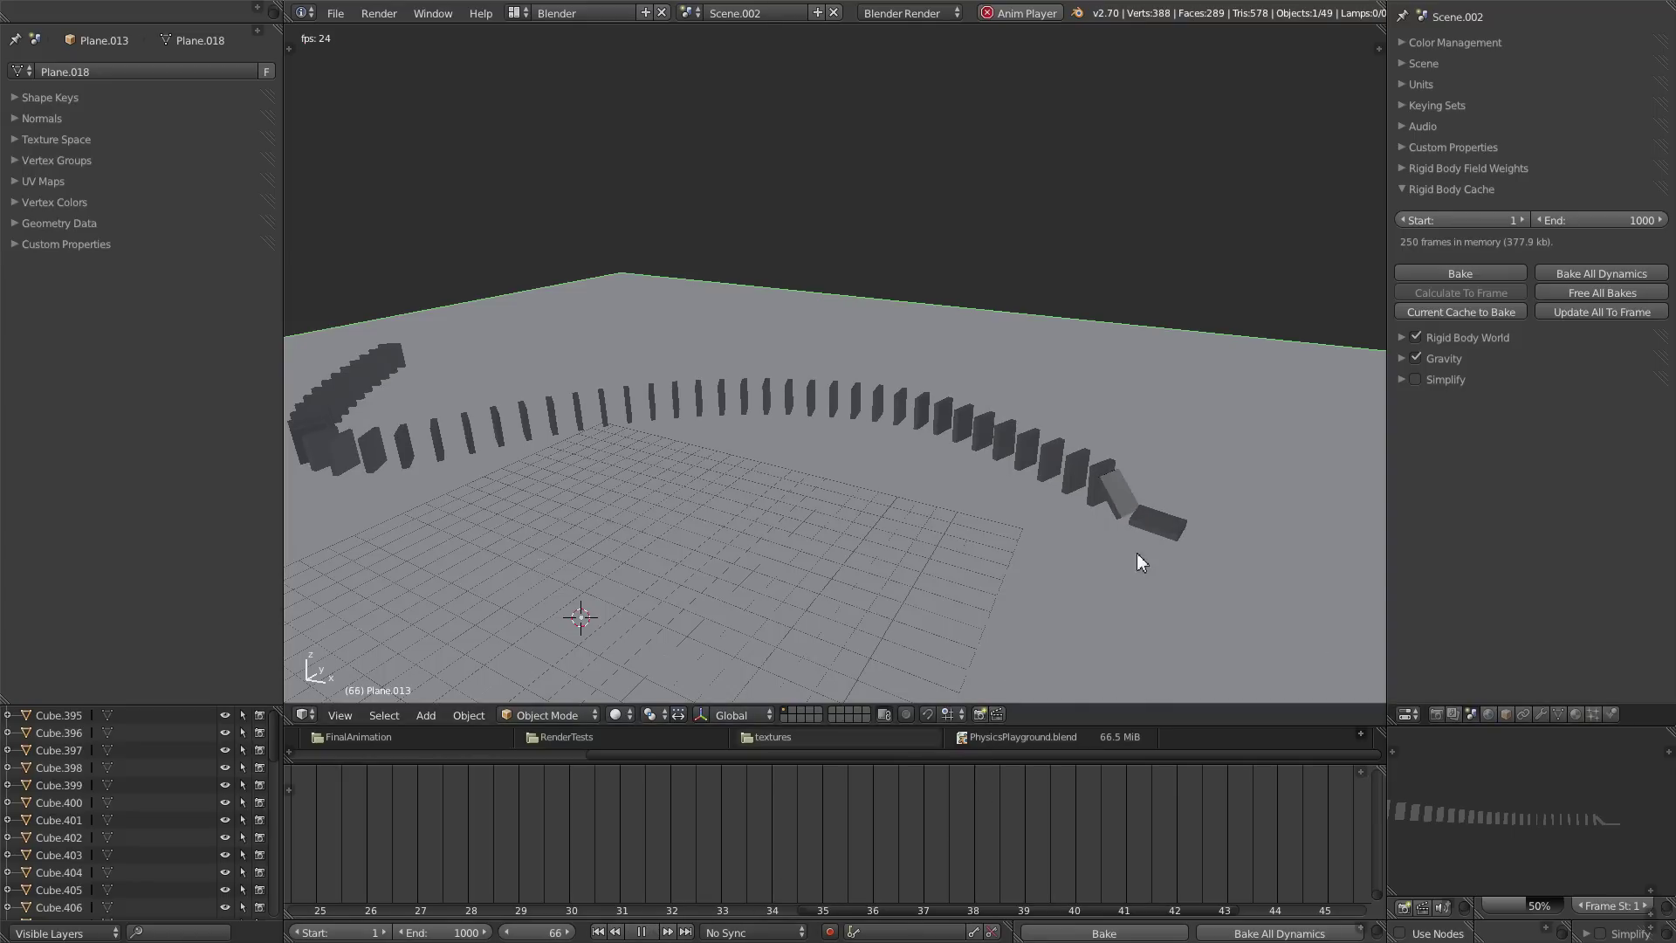
{"action": "scroll", "coordinate": [990, 485], "scroll_direction": "up", "scroll_amount": 2}
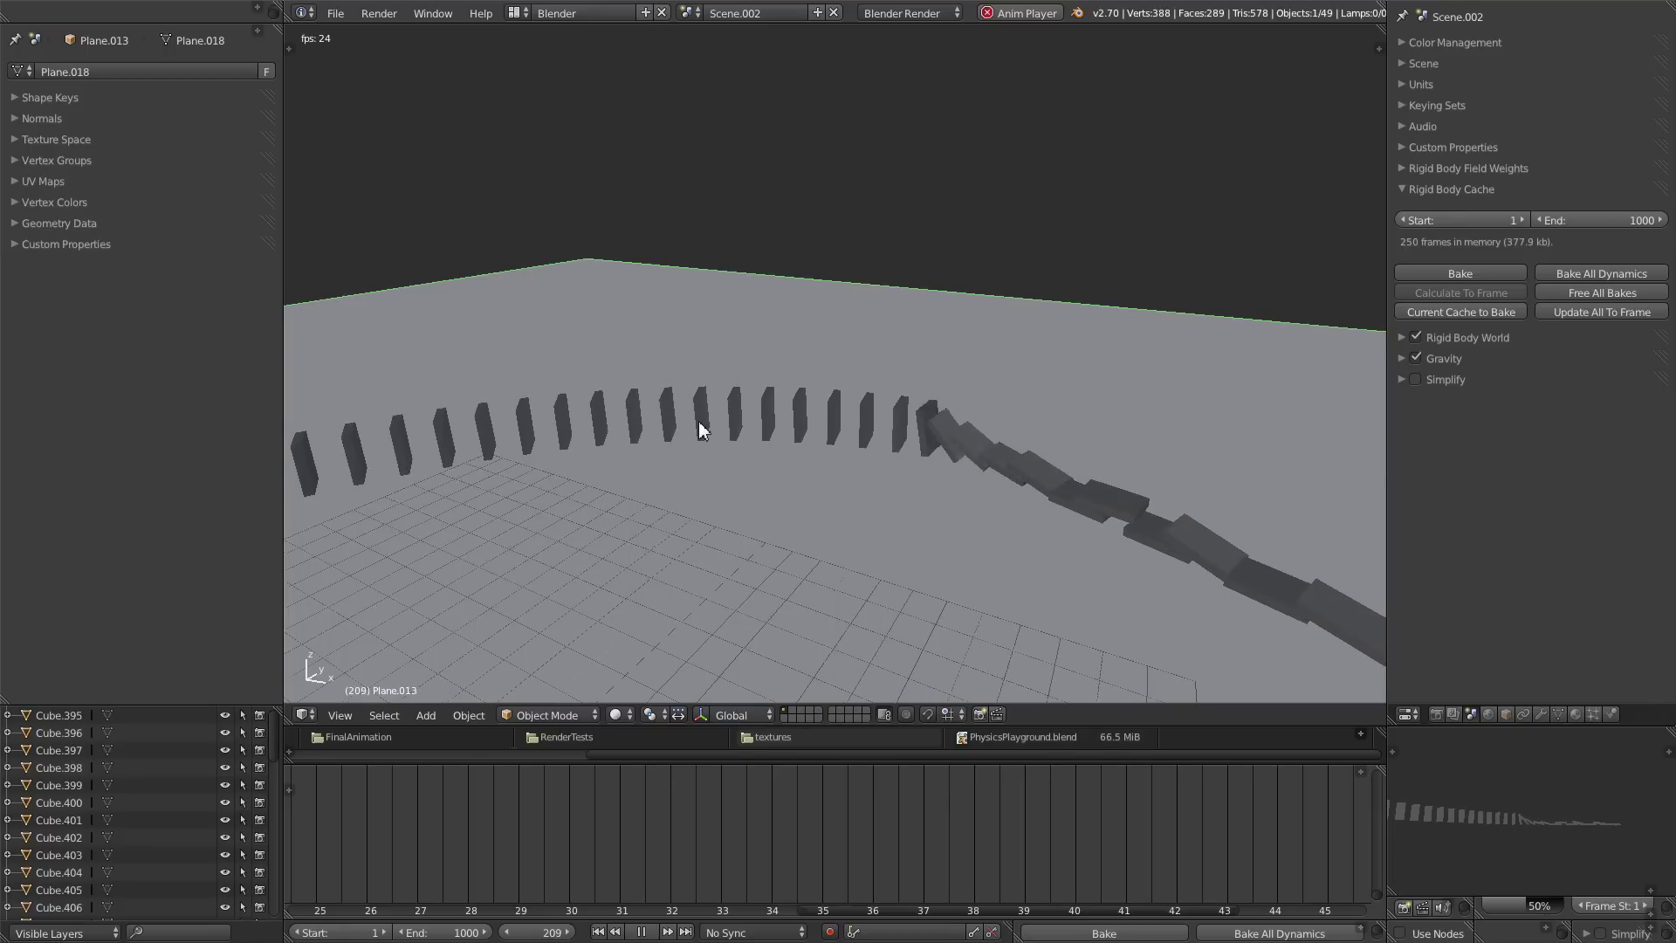
{"action": "middle_click_drag", "start_coordinate": [698, 421], "coordinate": [1003, 516]}
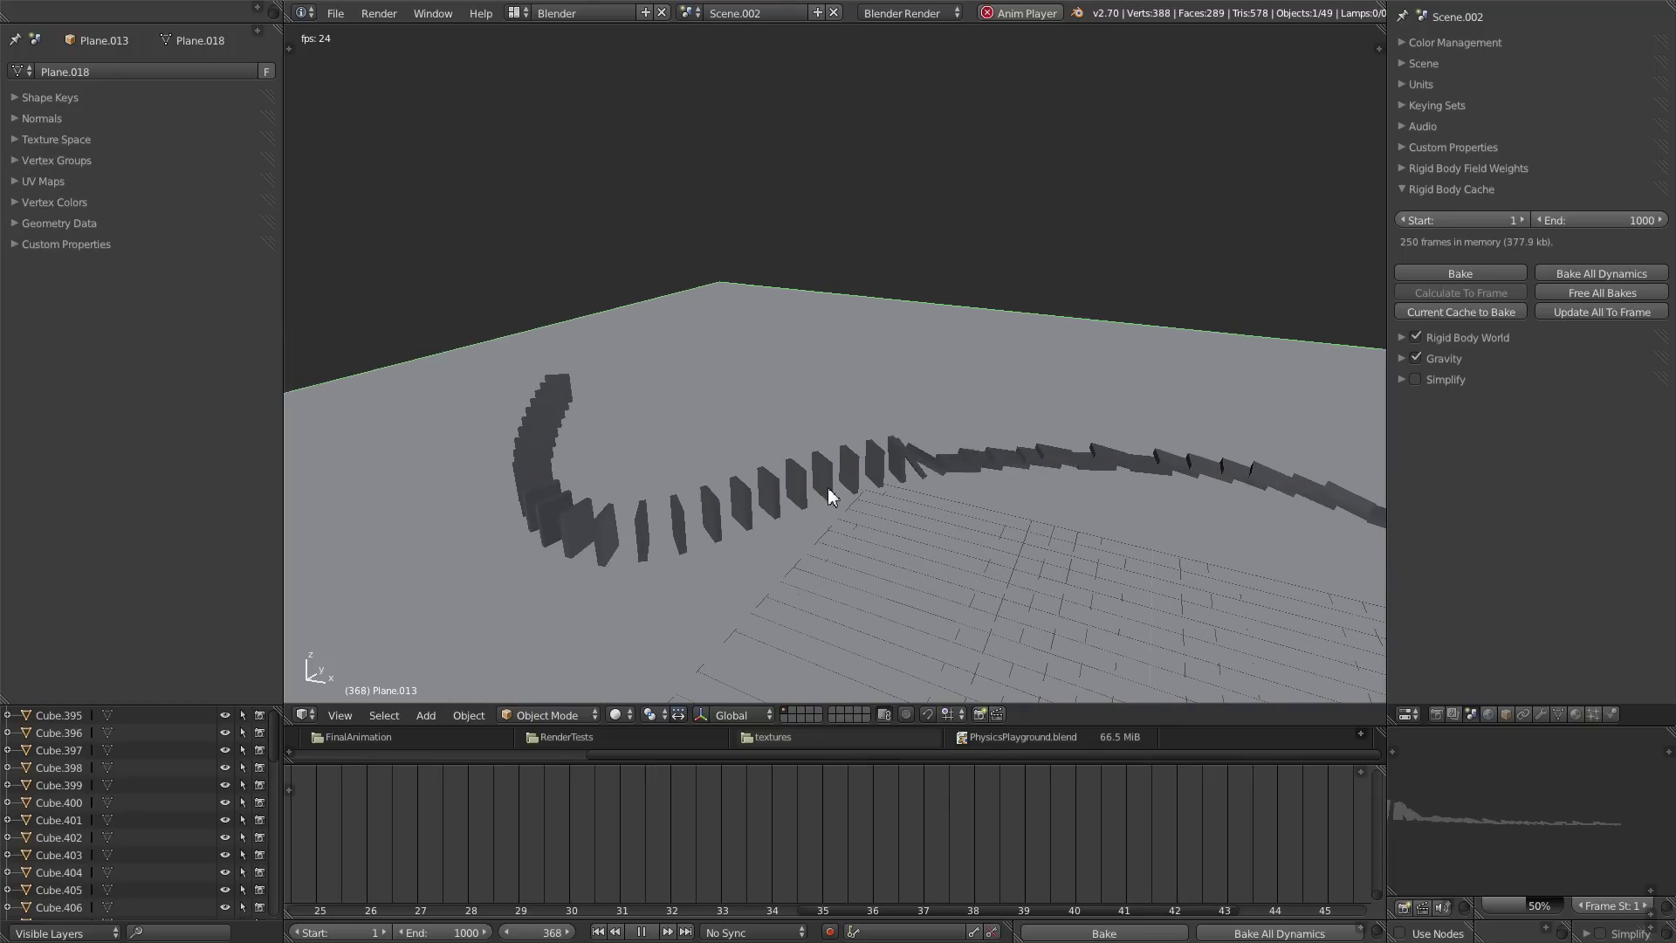
{"action": "middle_click_drag", "start_coordinate": [751, 507], "coordinate": [596, 548]}
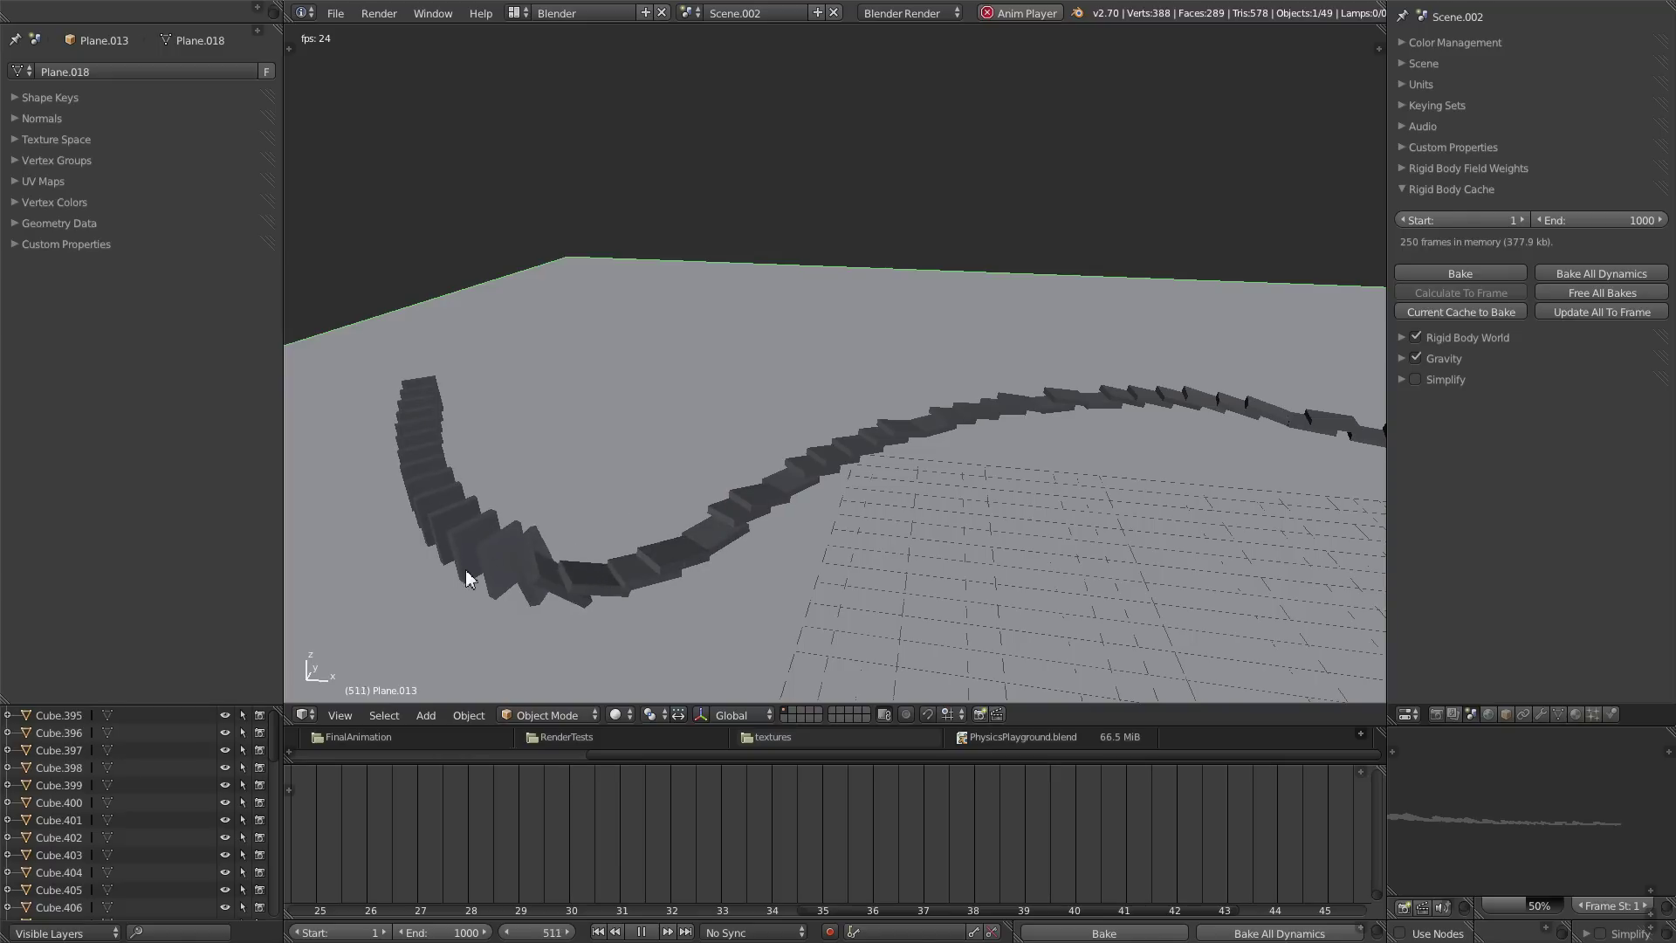
{"action": "left_click", "coordinate": [642, 933]}
{"action": "left_click", "coordinate": [598, 932]}
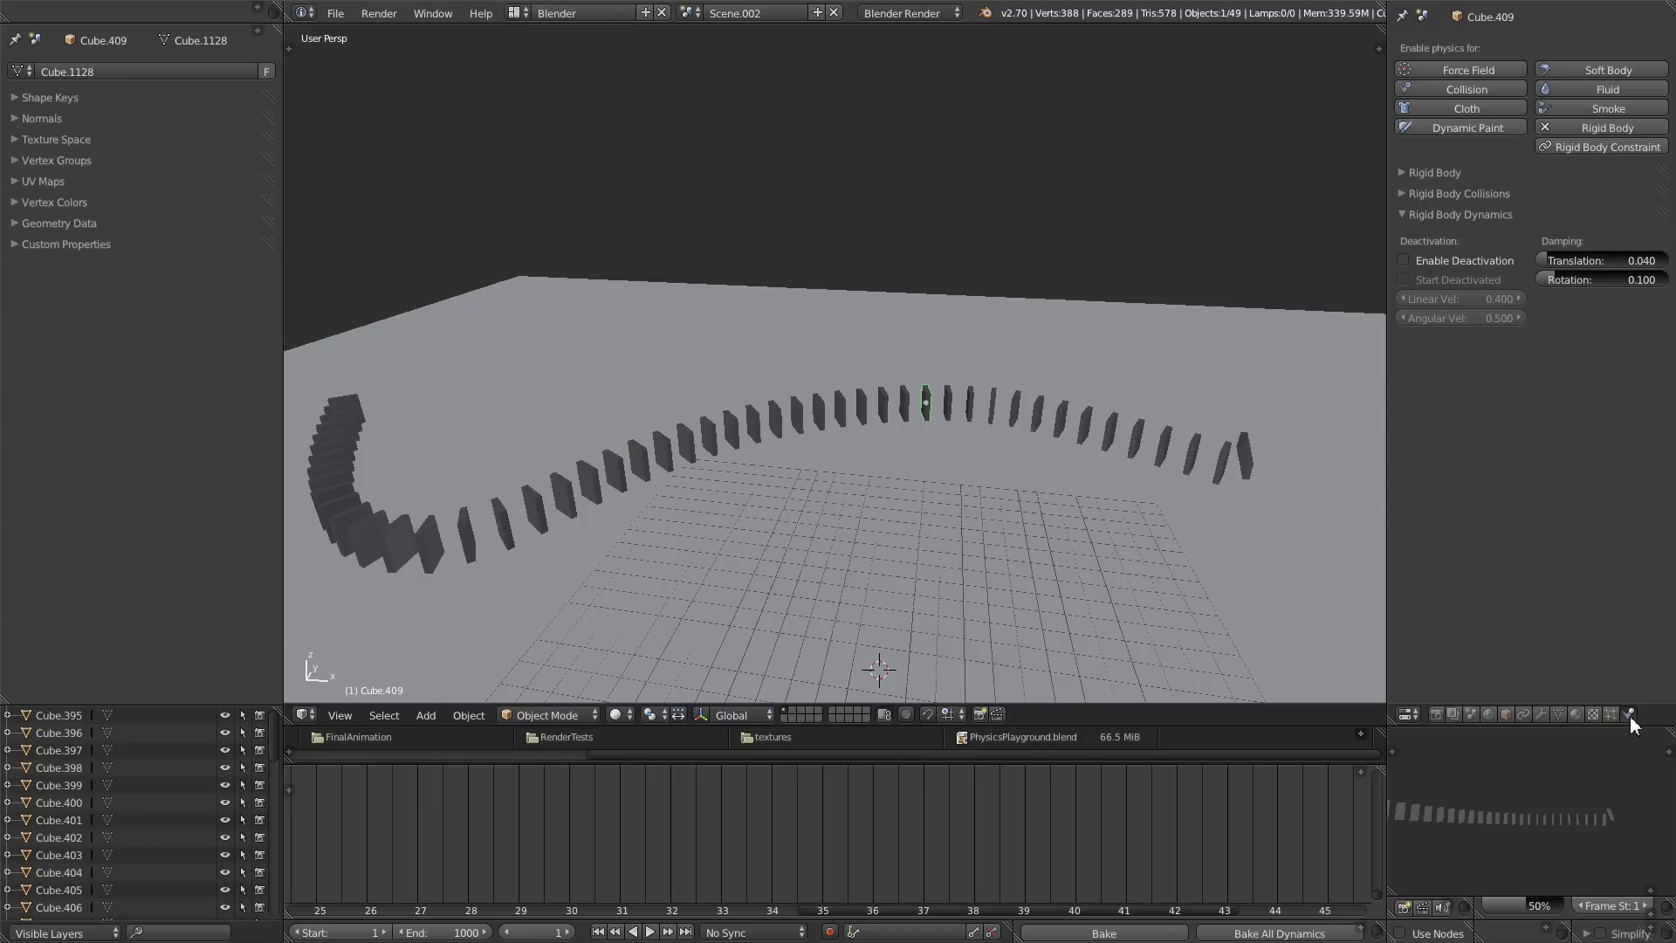
- Turn on Enable Deactivation and Start Deactivated in the Rigid Body Dynamics of the single domino Cube.409
{"action": "left_click", "coordinate": [1405, 260]}
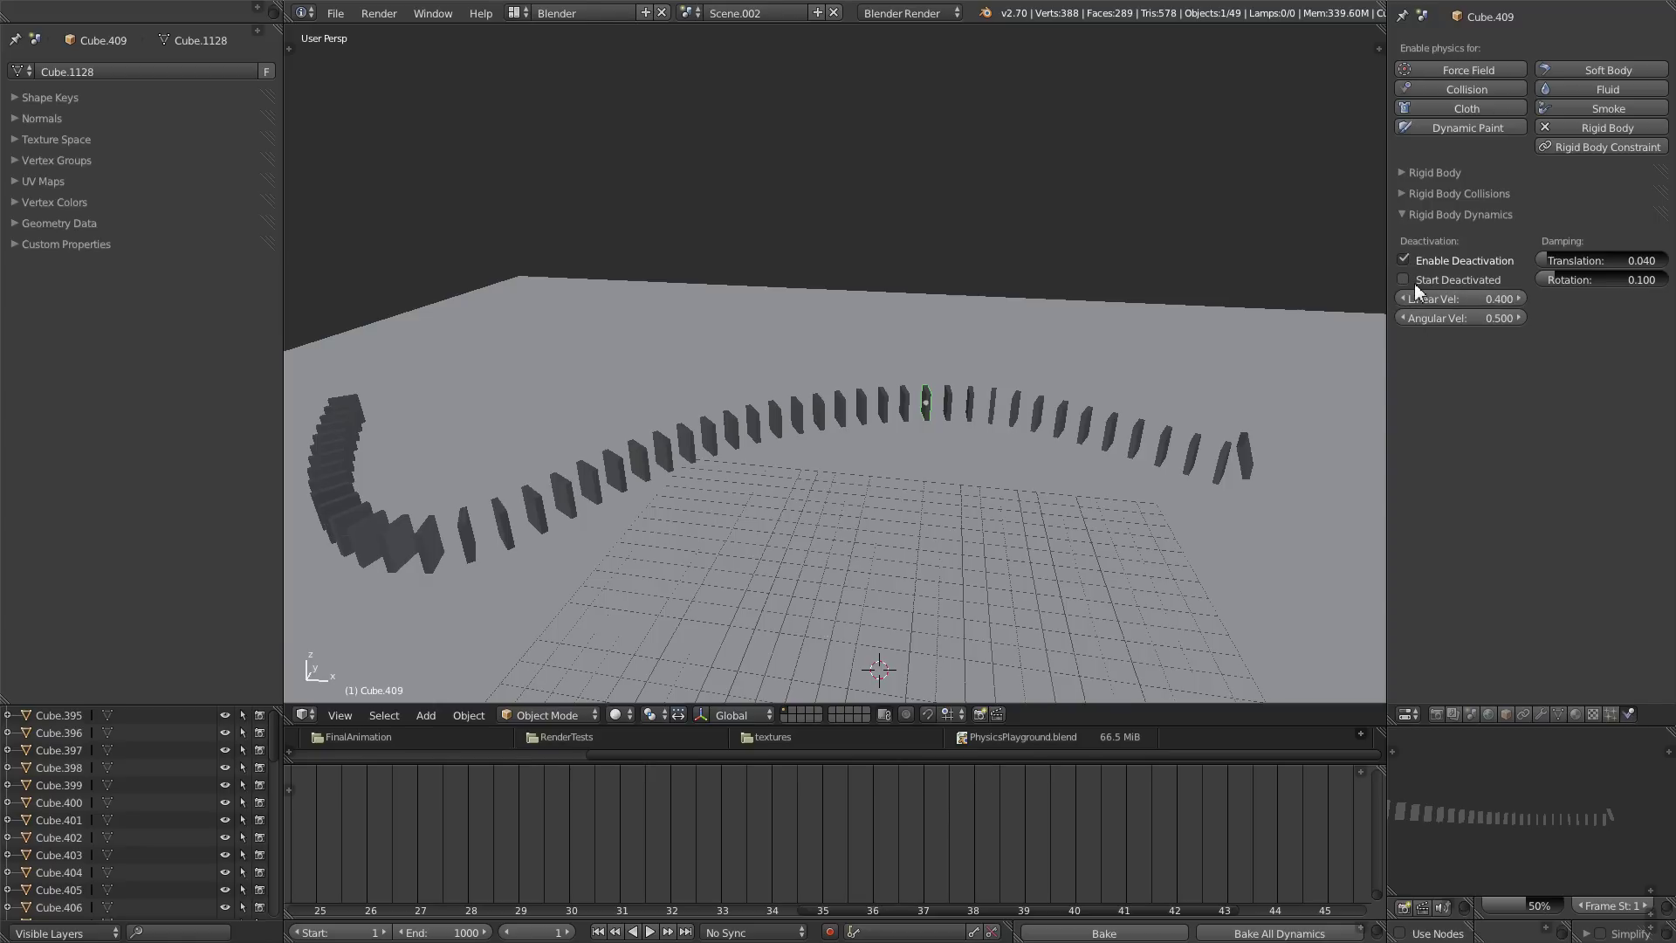
{"action": "left_click", "coordinate": [1407, 277]}
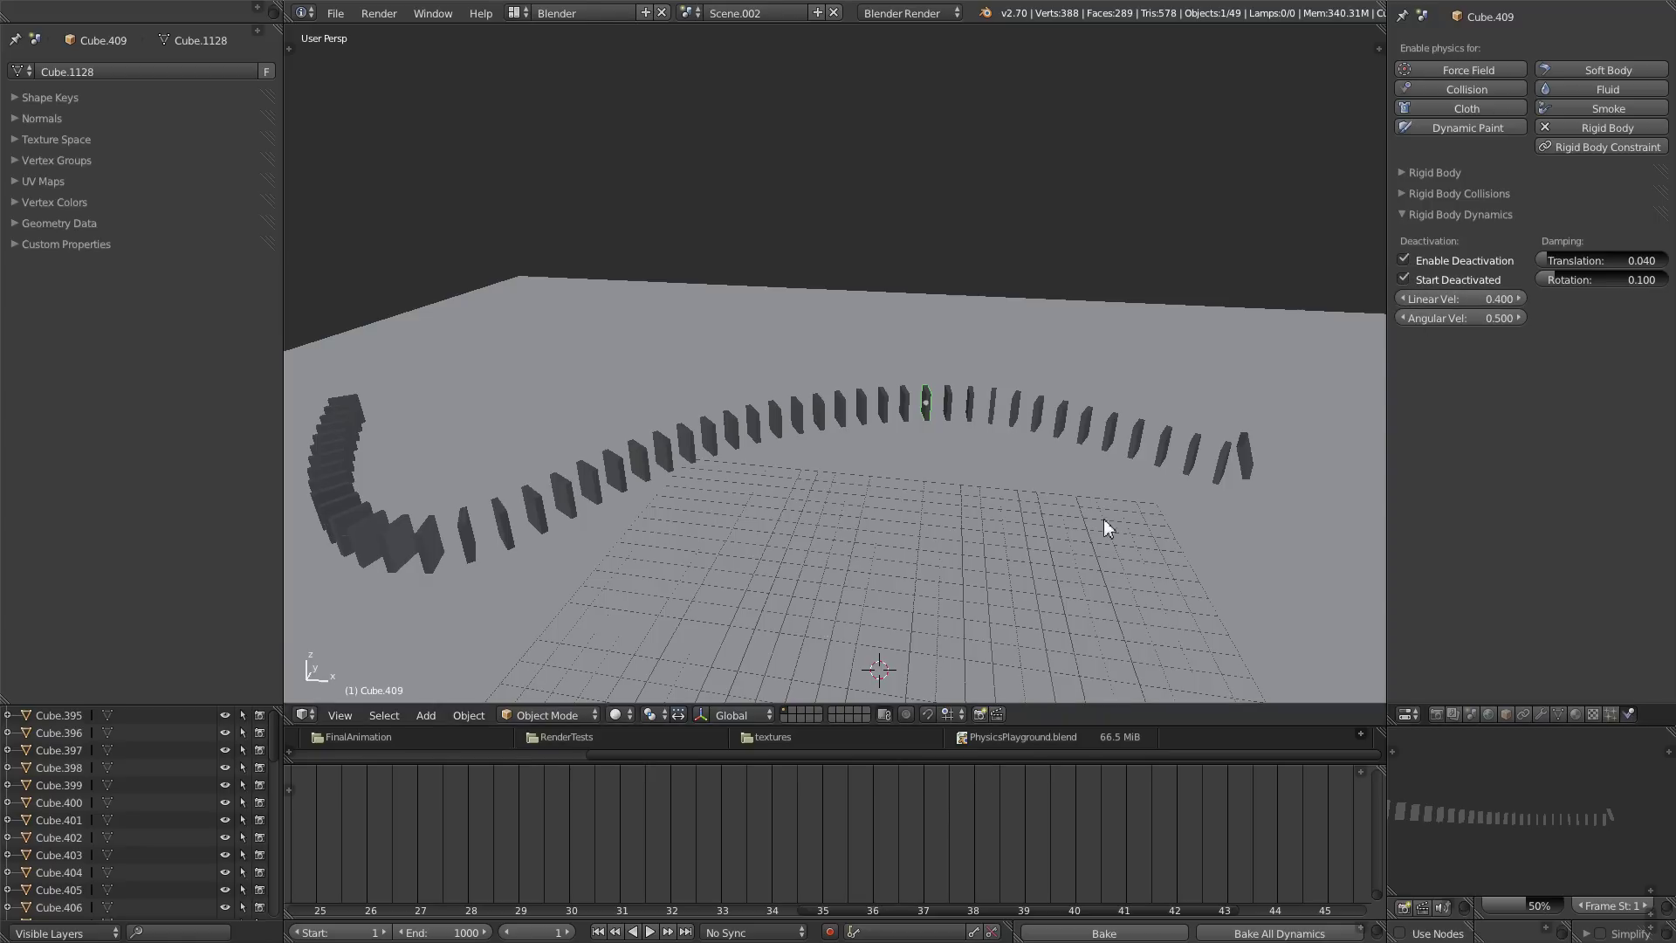
{"action": "mouse_move", "coordinate": [1057, 520]}
{"action": "middle_mouse_down"}
{"action": "mouse_move", "coordinate": [1032, 548]}
{"action": "mouse_move", "coordinate": [1075, 526]}
{"action": "middle_mouse_up"}
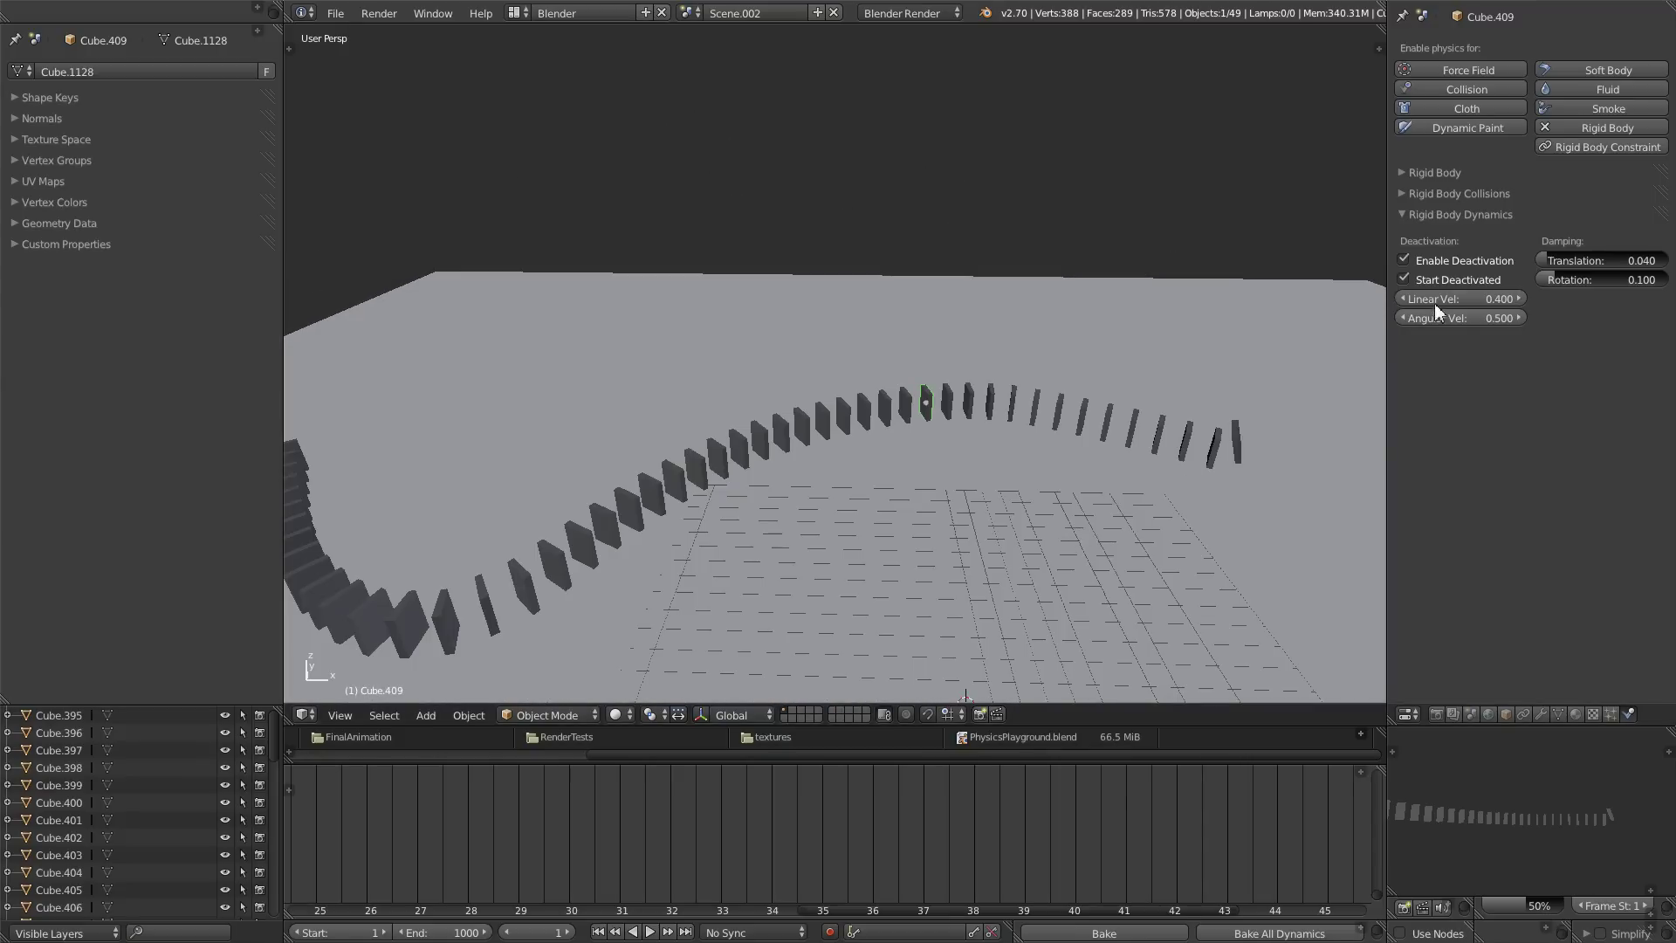
{"action": "middle_click_drag", "start_coordinate": [1309, 310], "coordinate": [1101, 364]}
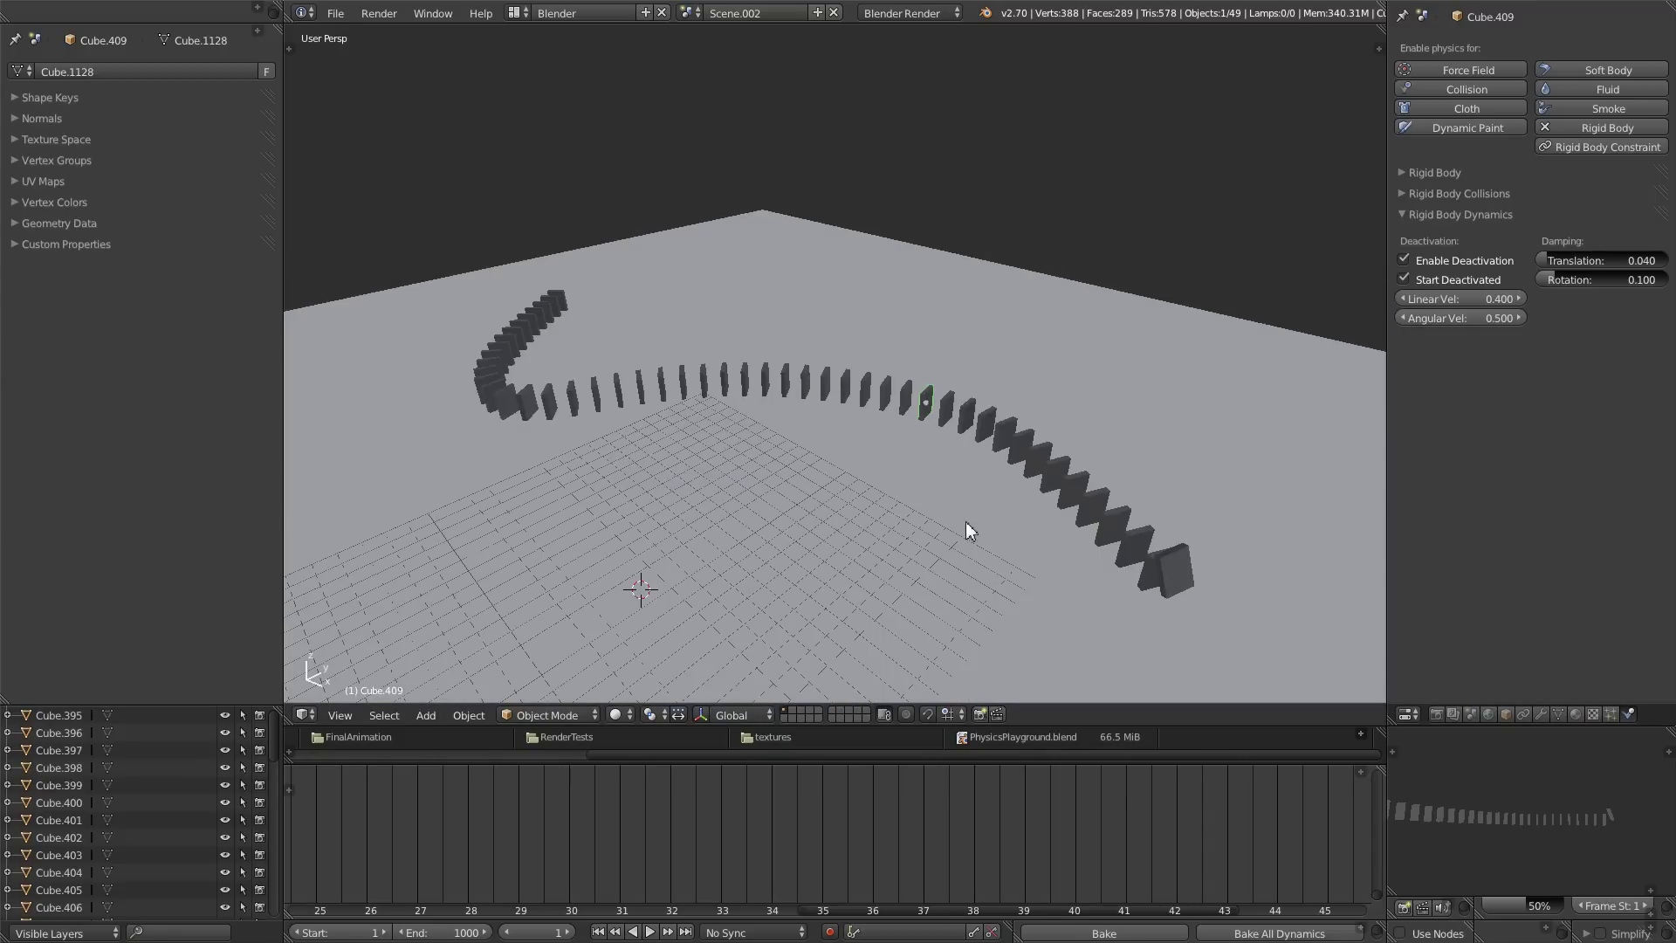
{"action": "middle_click_drag", "start_coordinate": [966, 521], "coordinate": [1045, 478]}
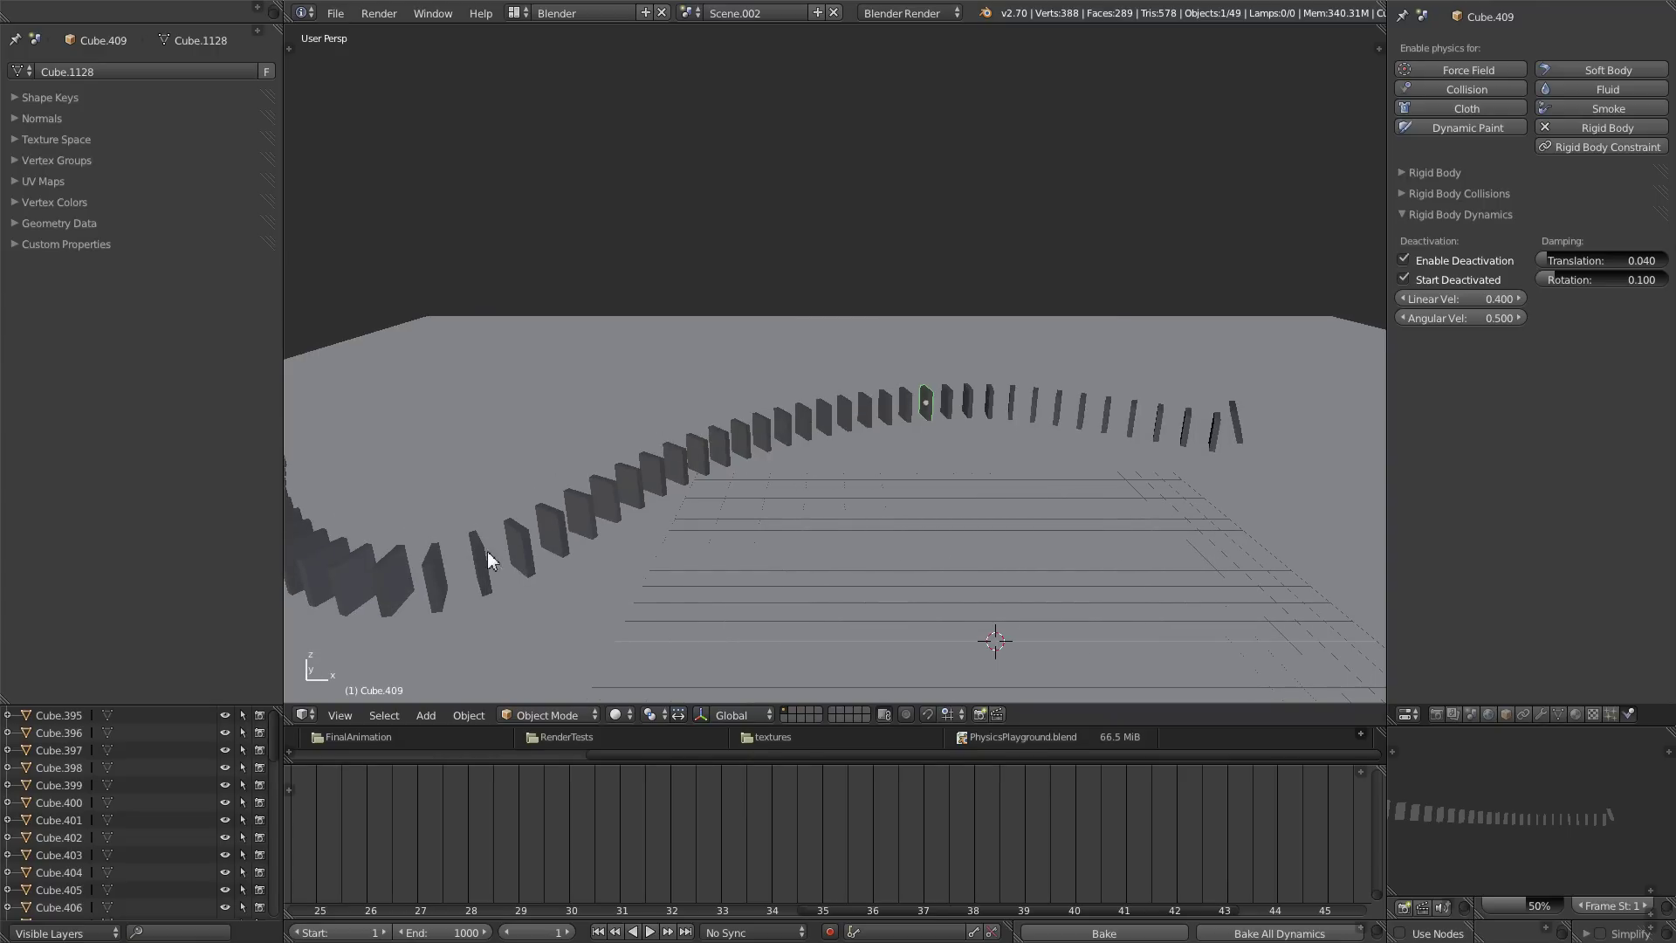
{"action": "mouse_move", "coordinate": [1006, 416]}
{"action": "middle_mouse_down"}
{"action": "mouse_move", "coordinate": [856, 471]}
{"action": "mouse_move", "coordinate": [980, 407]}
{"action": "middle_mouse_up"}
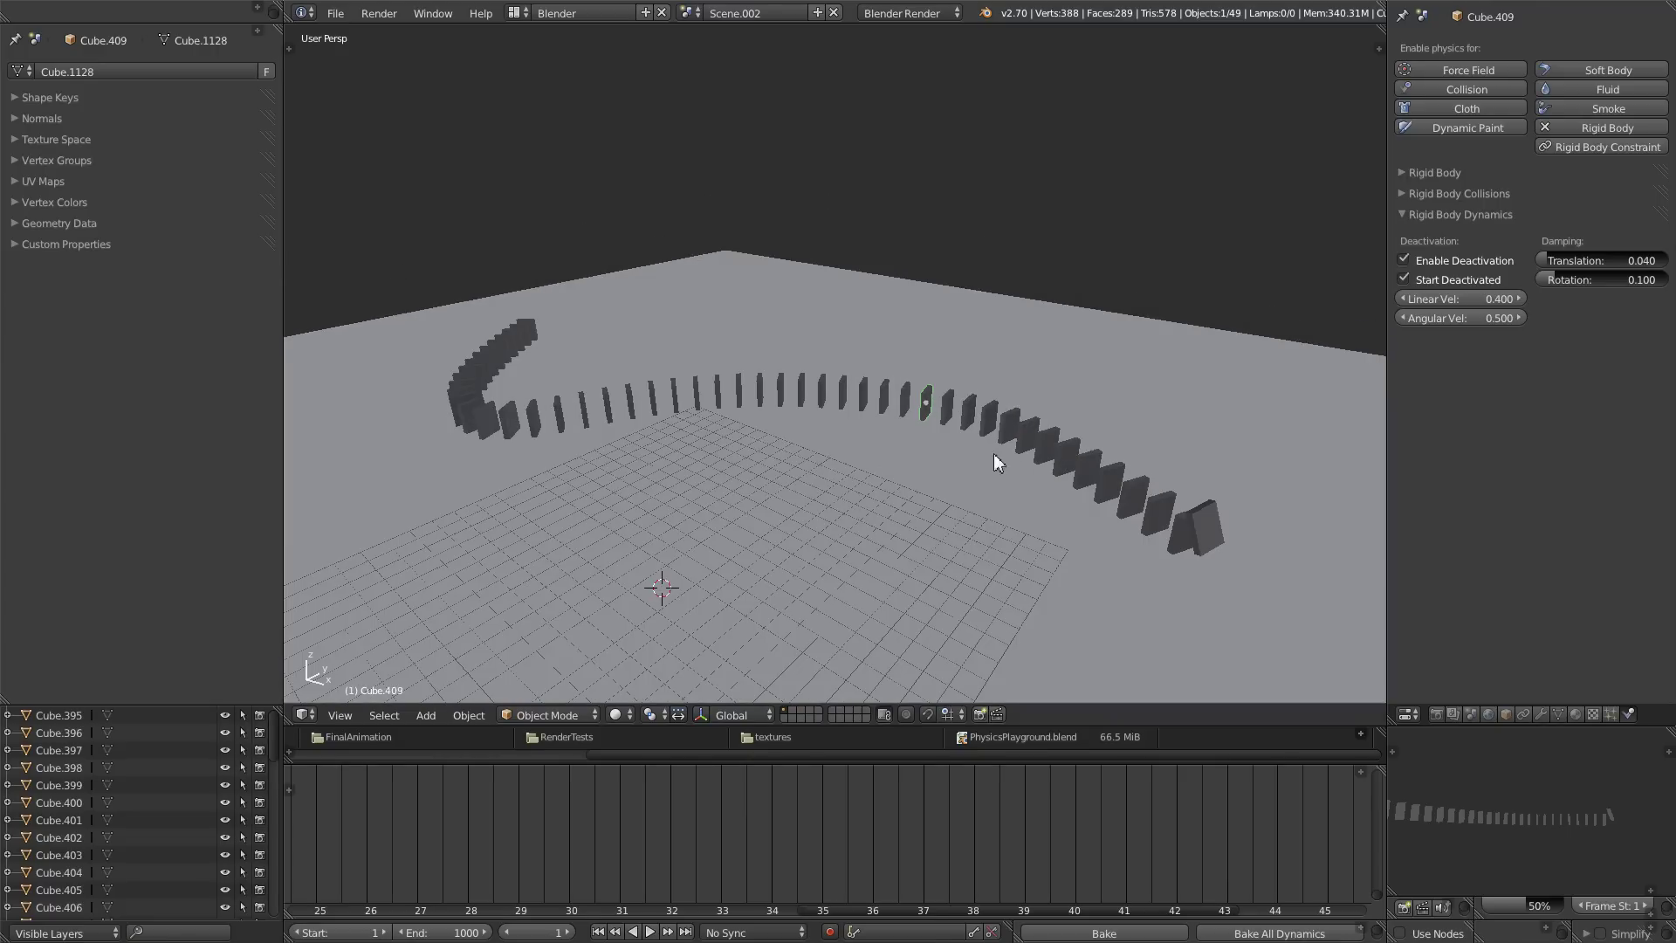
{"action": "middle_click_drag", "start_coordinate": [828, 414], "coordinate": [878, 420]}
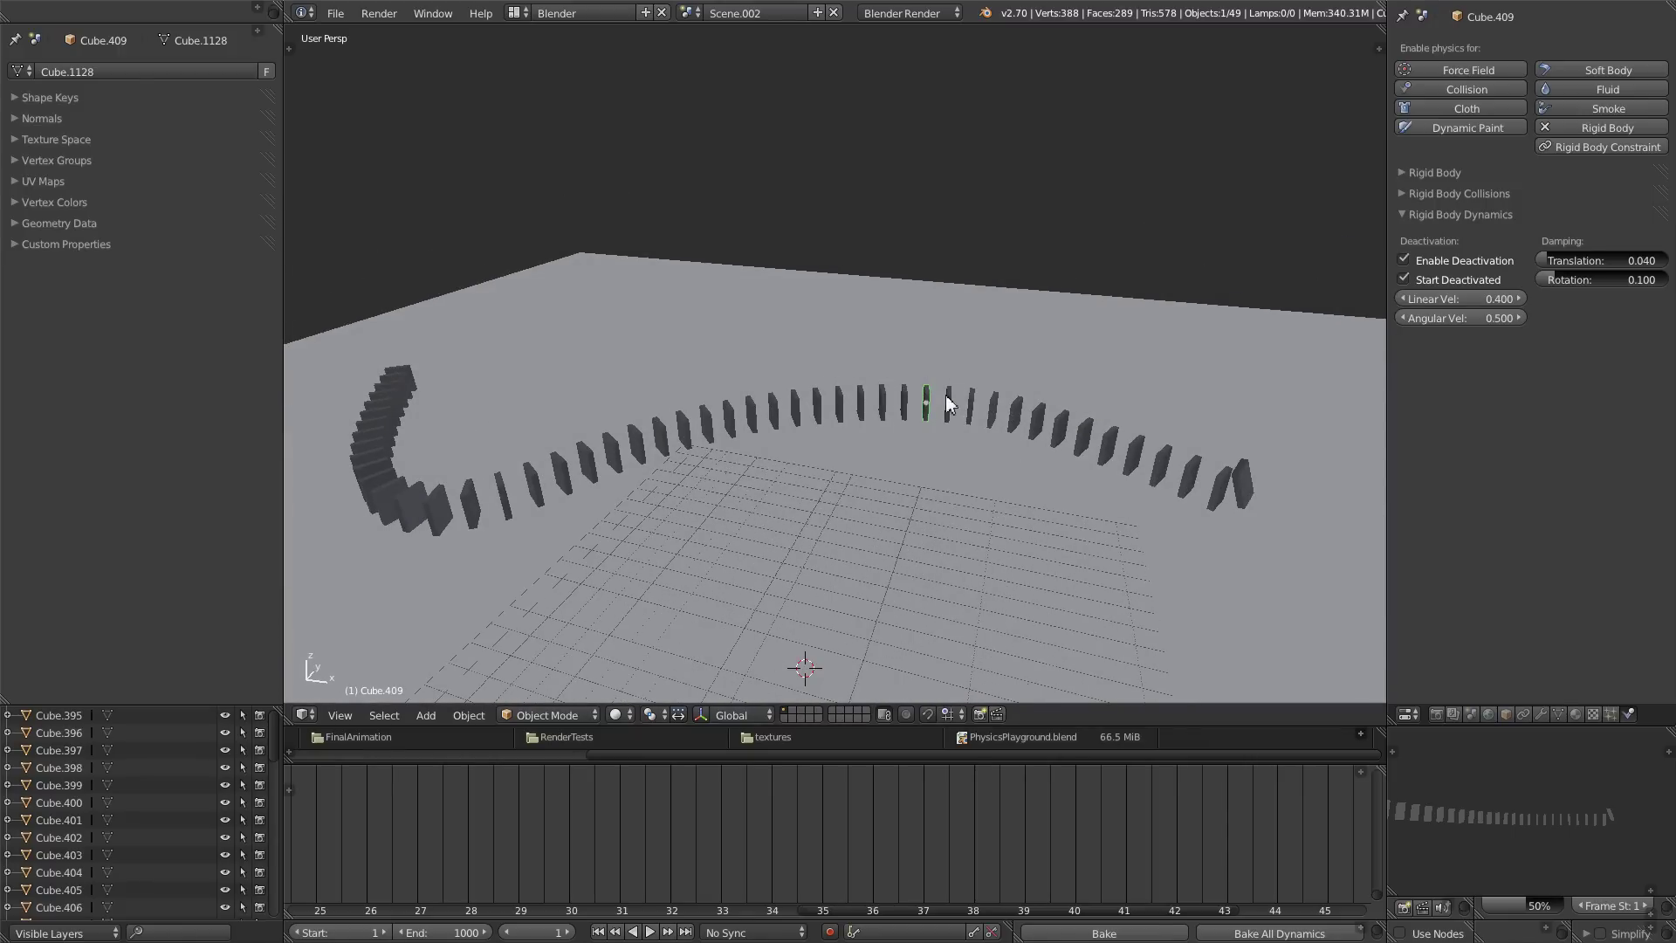
- Select all dominoes without the ground plane, make Cube.398 the active object and join them into one mesh
{"action": "key", "text": "a"}
{"action": "key", "text": "a"}
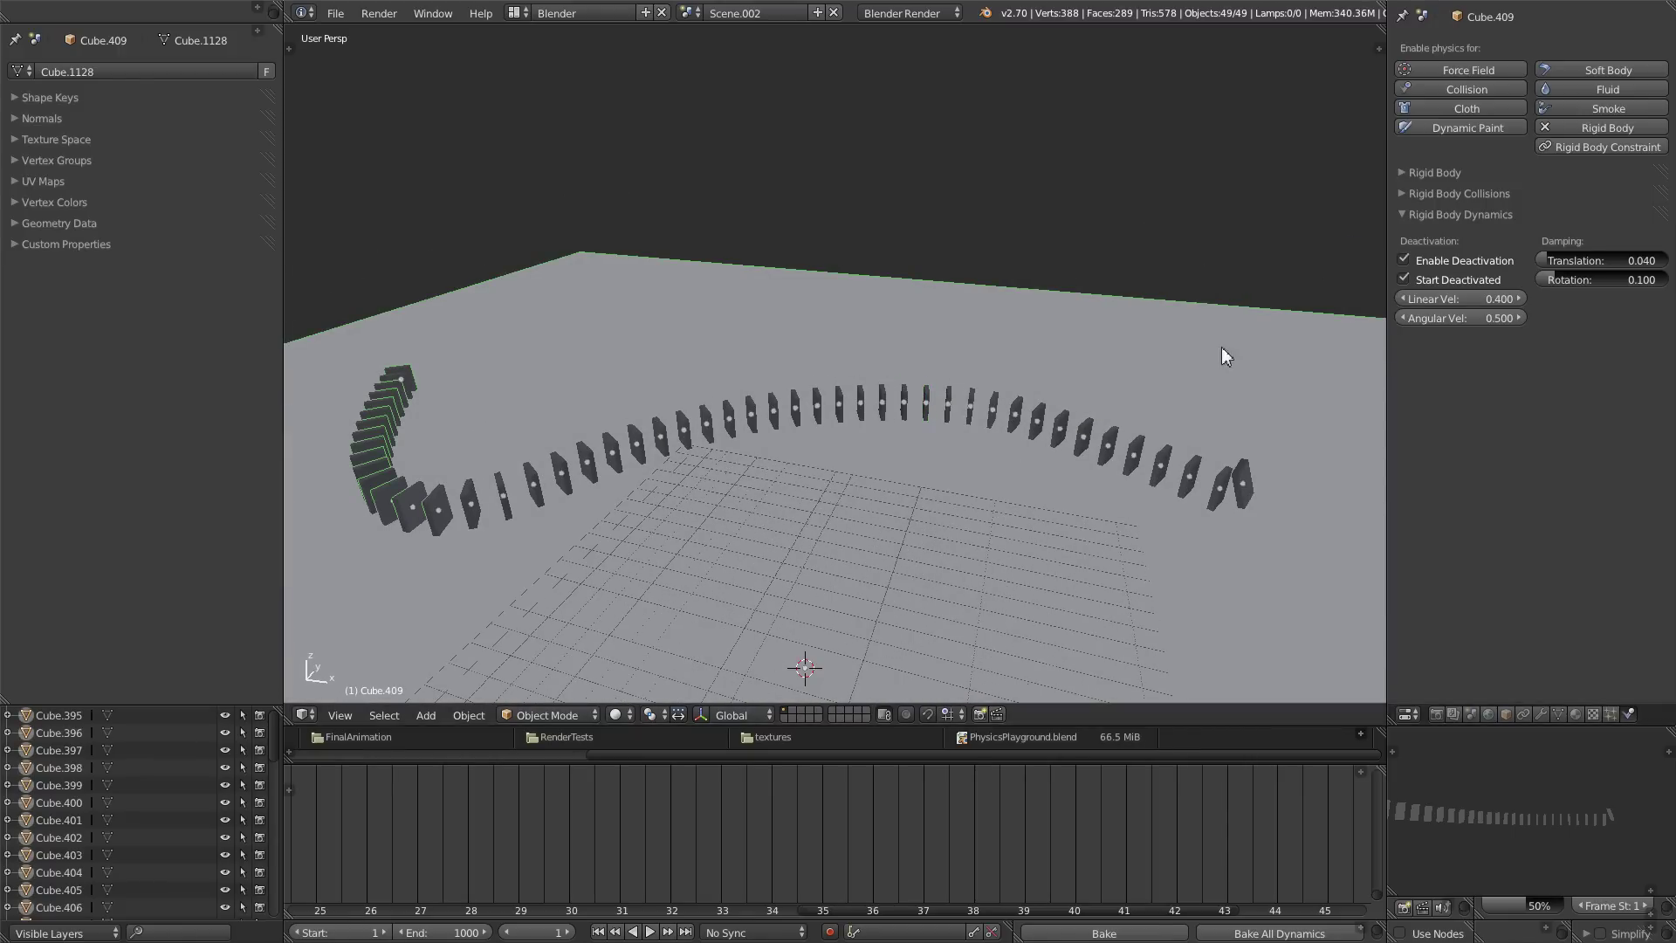
{"action": "middle_click_drag", "start_coordinate": [989, 399], "coordinate": [788, 403]}
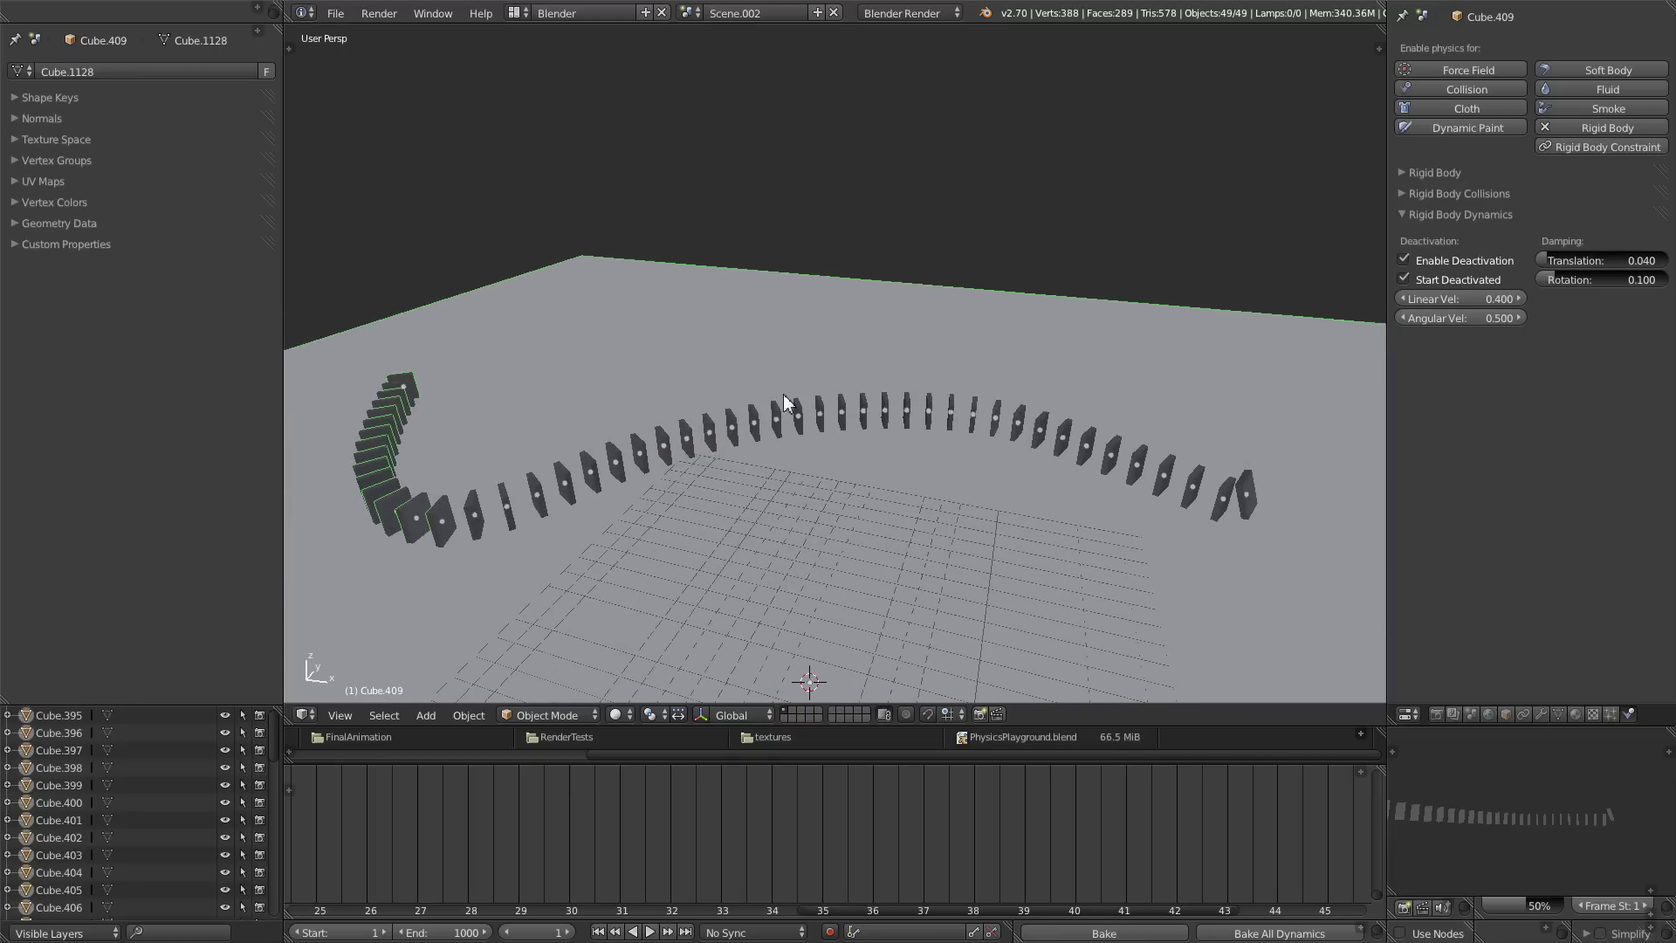
{"action": "right_click", "coordinate": [667, 268], "text": "shift"}
{"action": "right_click", "coordinate": [668, 268], "text": "shift"}
{"action": "middle_click_drag", "start_coordinate": [667, 268], "coordinate": [636, 360]}
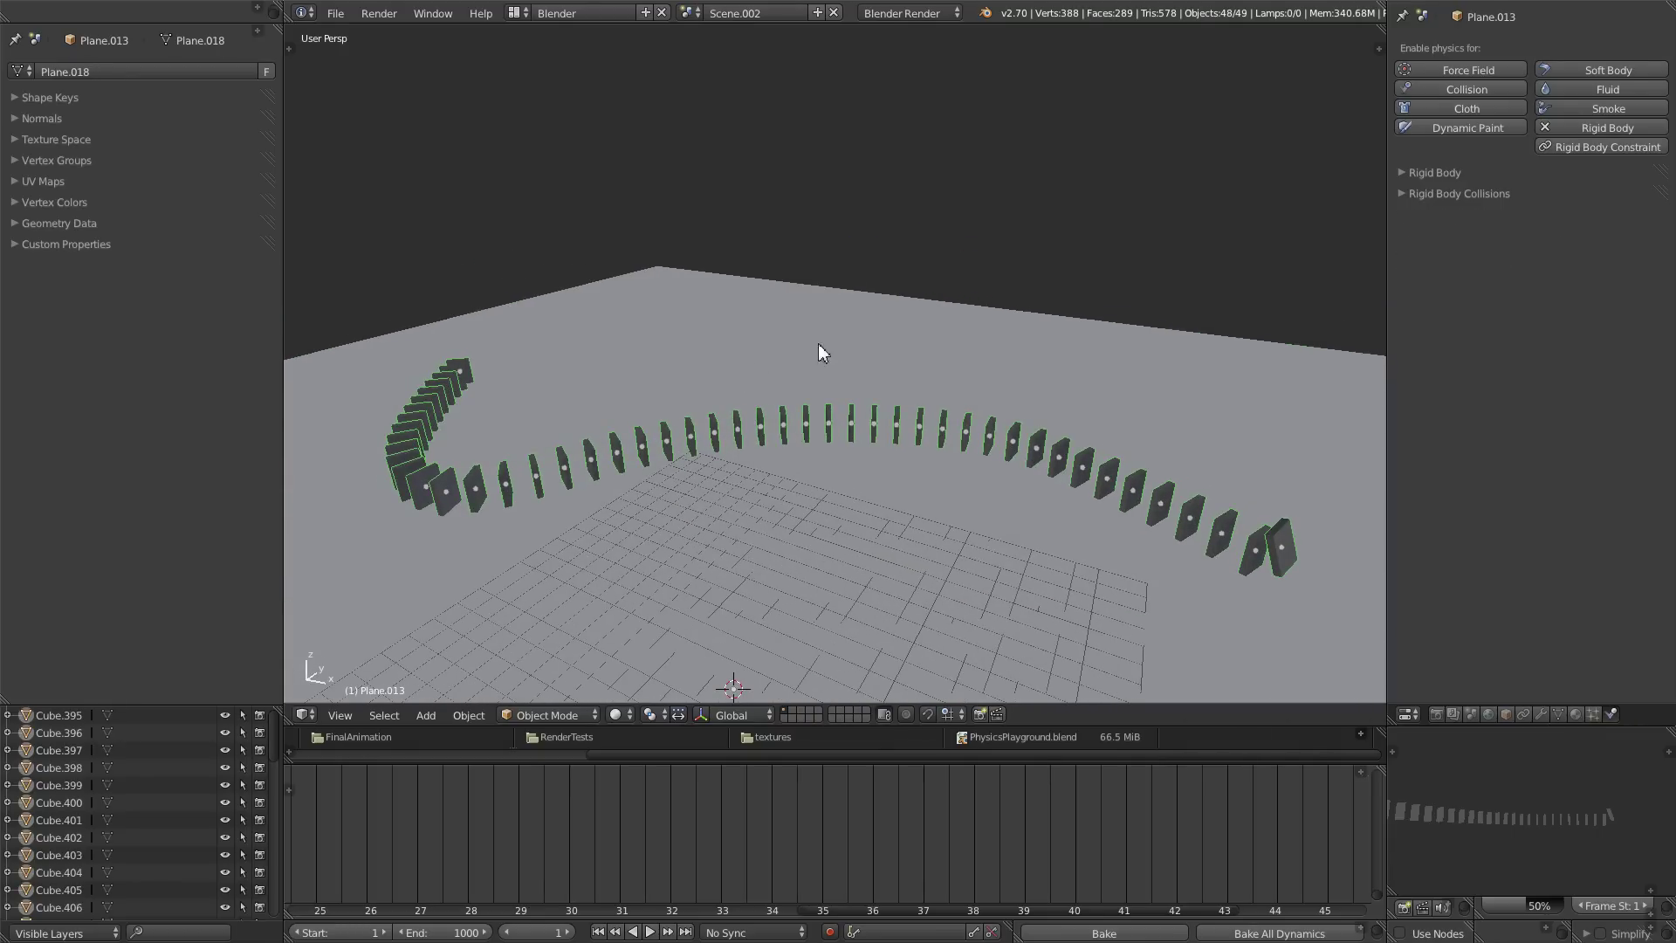
{"action": "middle_click_drag", "start_coordinate": [810, 398], "coordinate": [838, 419]}
{"action": "right_click", "coordinate": [1234, 533], "text": "shift"}
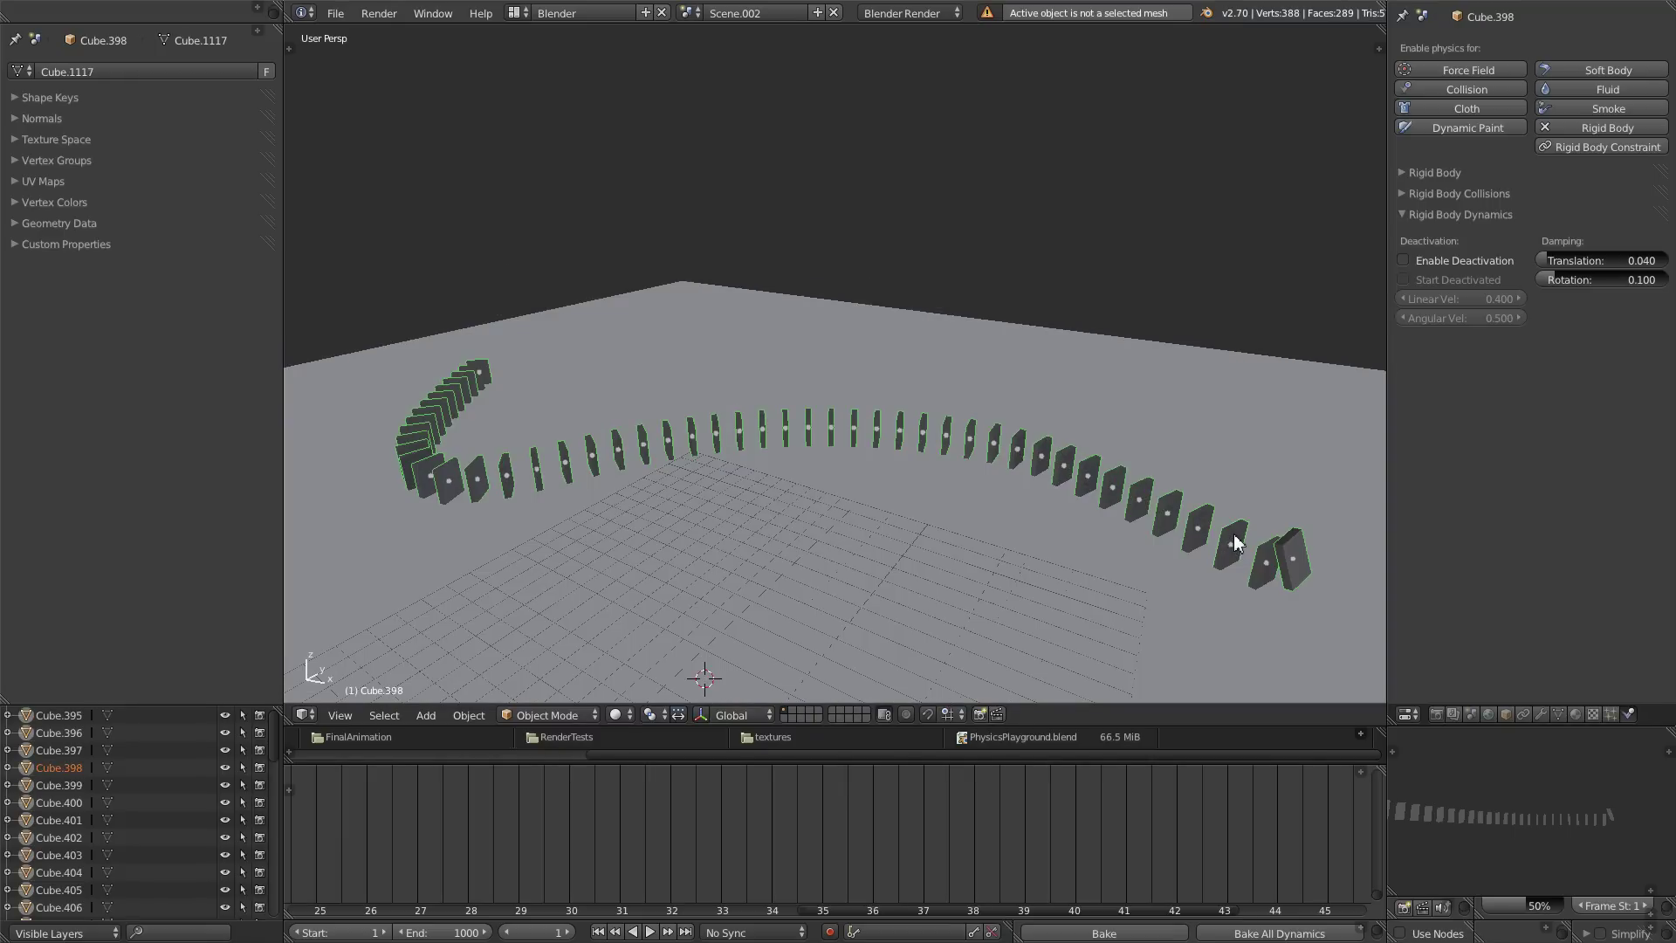
{"action": "middle_click_drag", "start_coordinate": [1172, 539], "coordinate": [984, 557]}
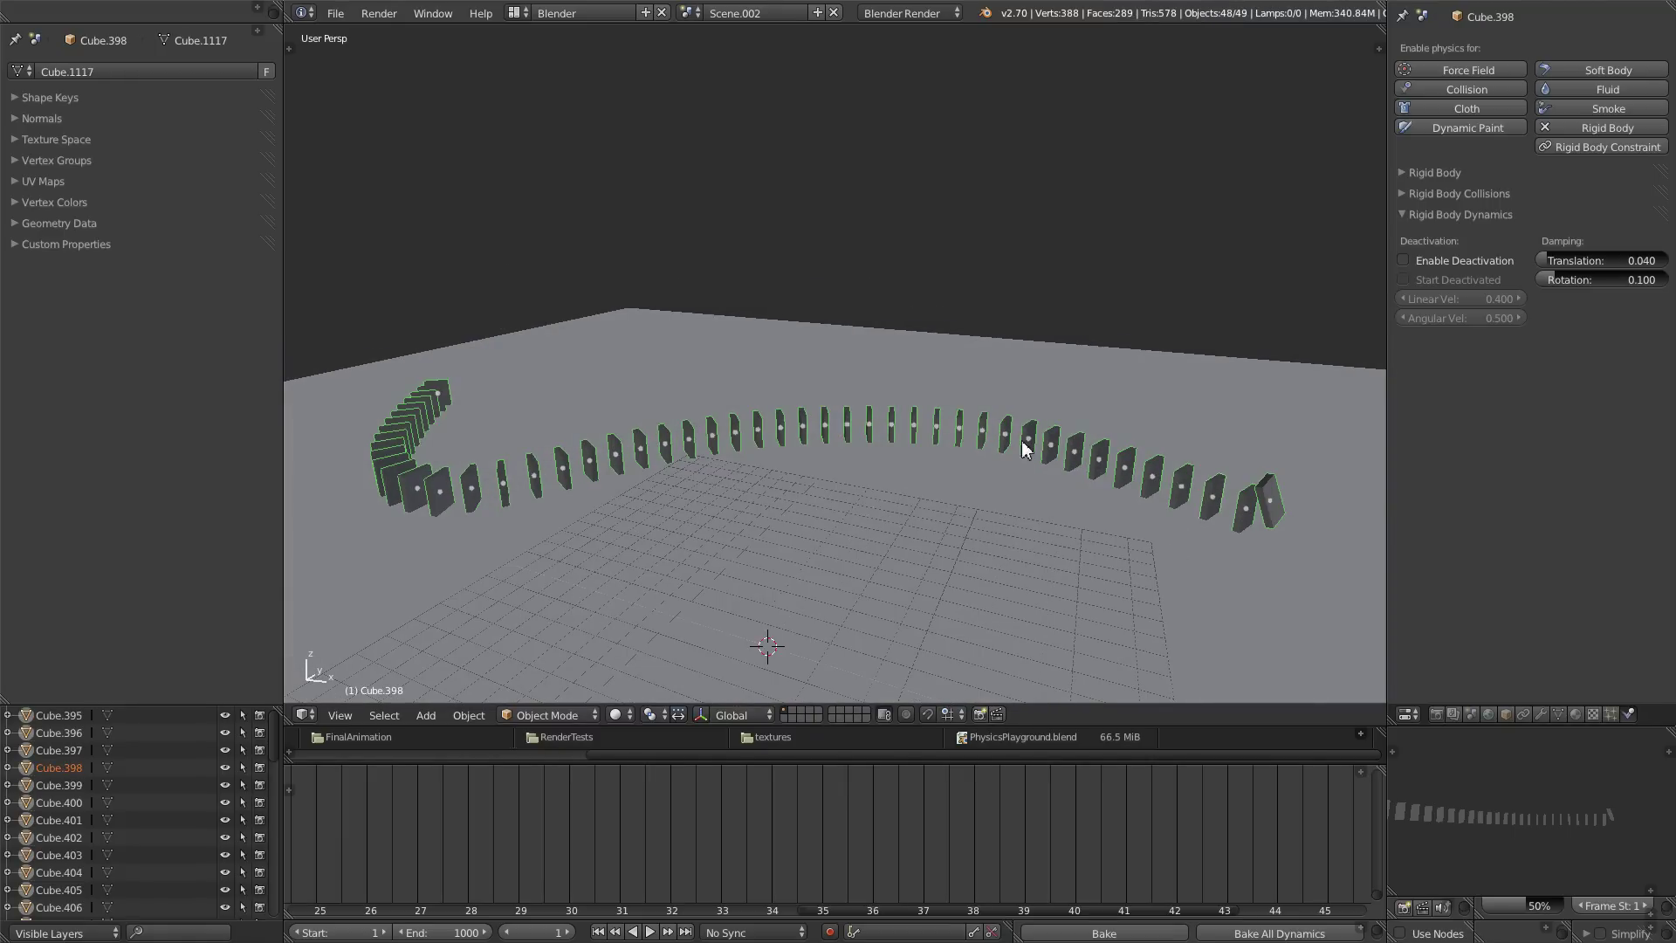
{"action": "key", "text": "ctrl+j"}
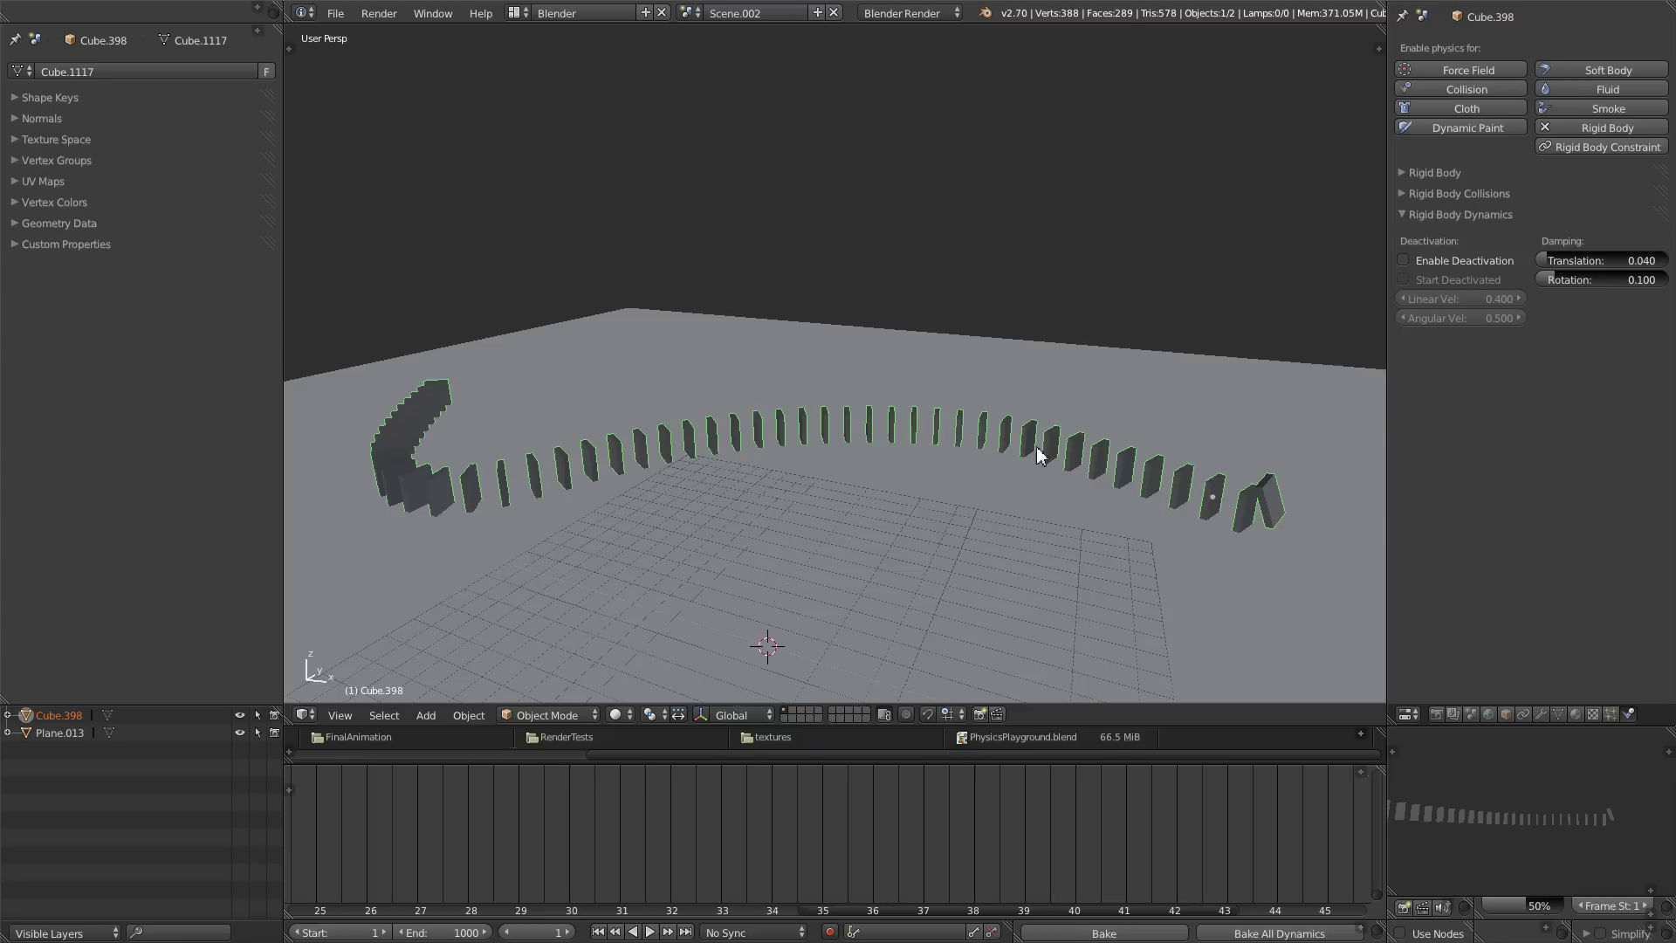
- Turn on Enable Deactivation and Start Deactivated for the joined dominoes, and separate the mesh by loose parts, ending in Object Mode
{"action": "left_click", "coordinate": [1401, 260]}
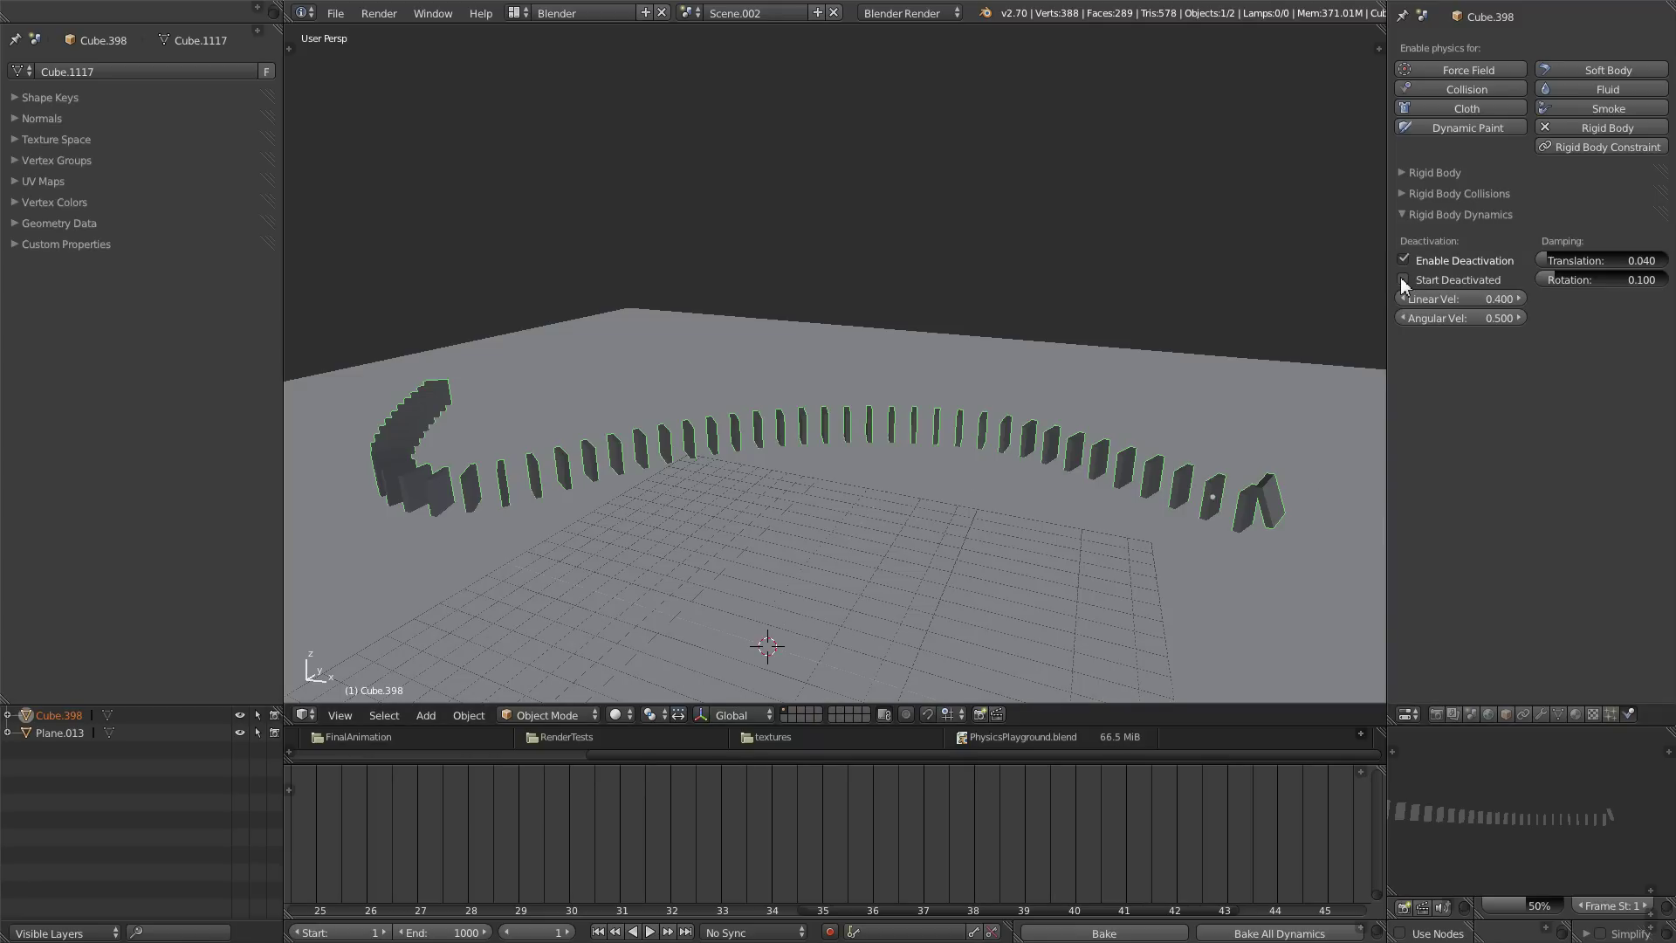
{"action": "left_click", "coordinate": [1402, 277]}
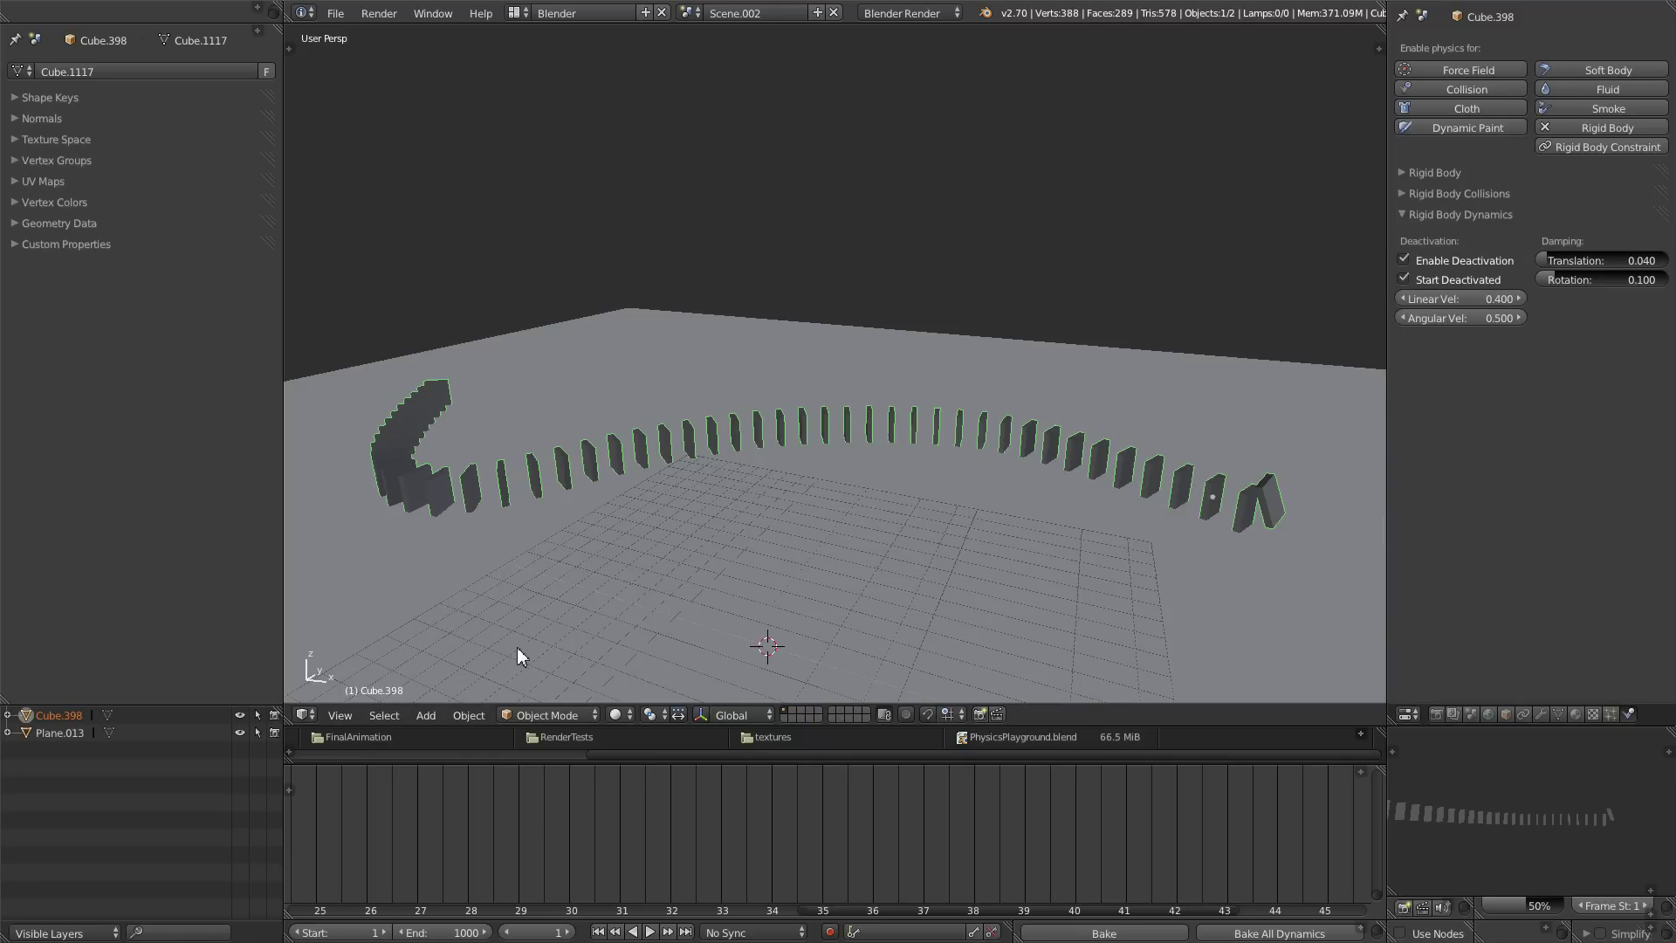
{"action": "key", "text": "Tab"}
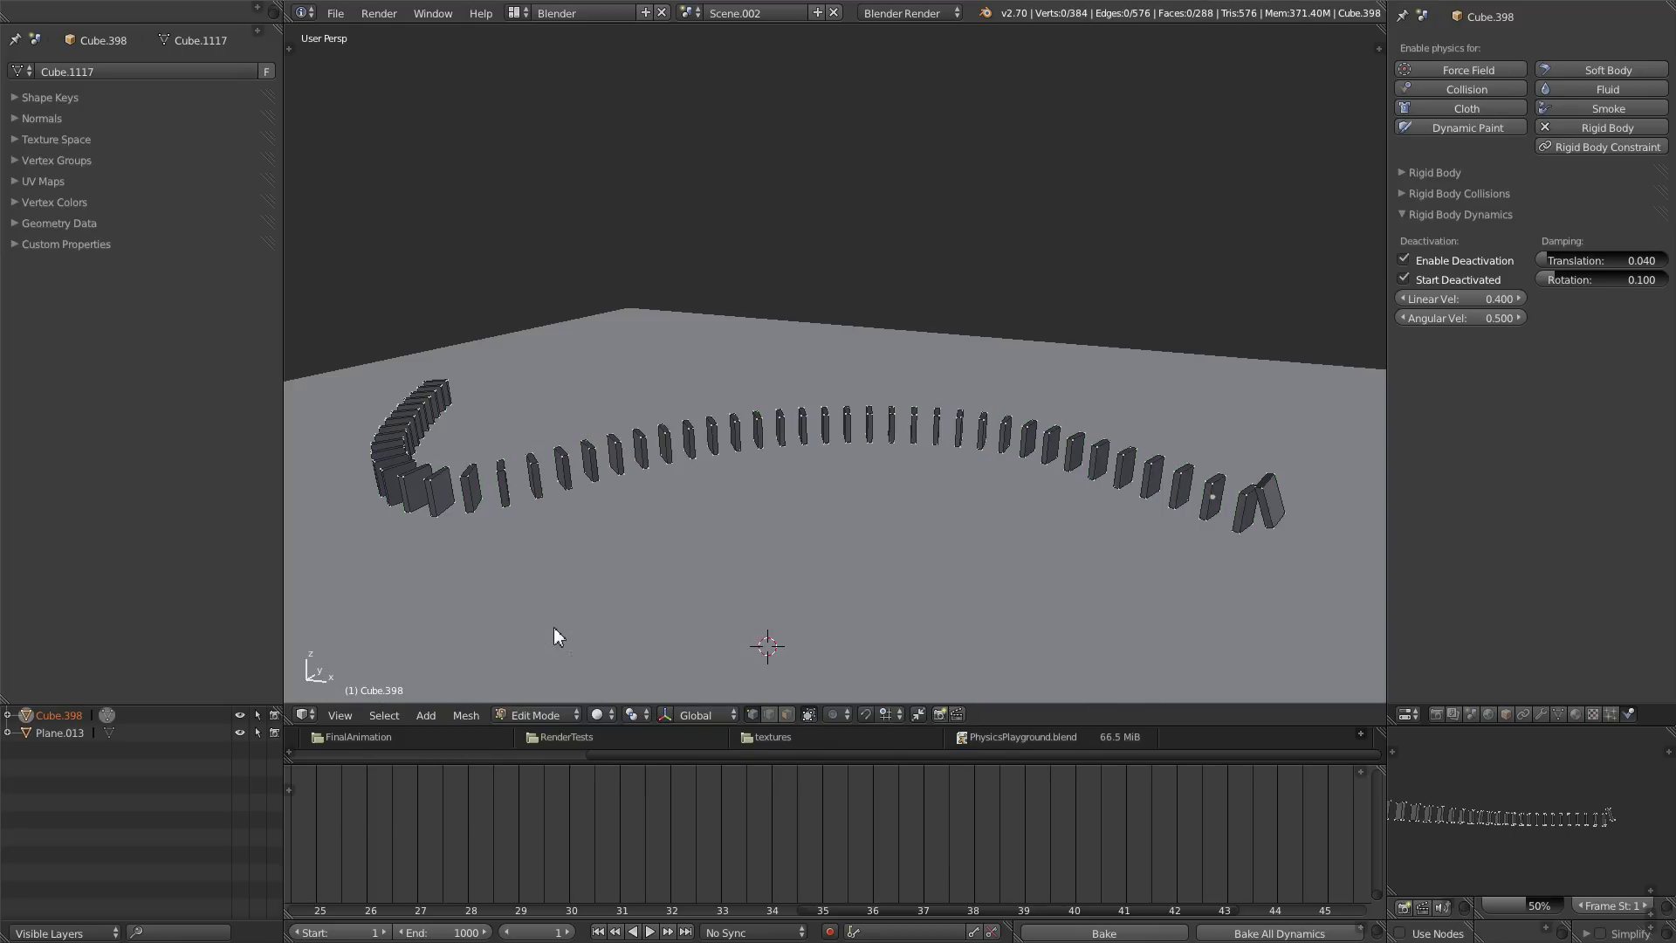
{"action": "left_click", "coordinate": [468, 714]}
{"action": "mouse_move", "coordinate": [522, 489]}
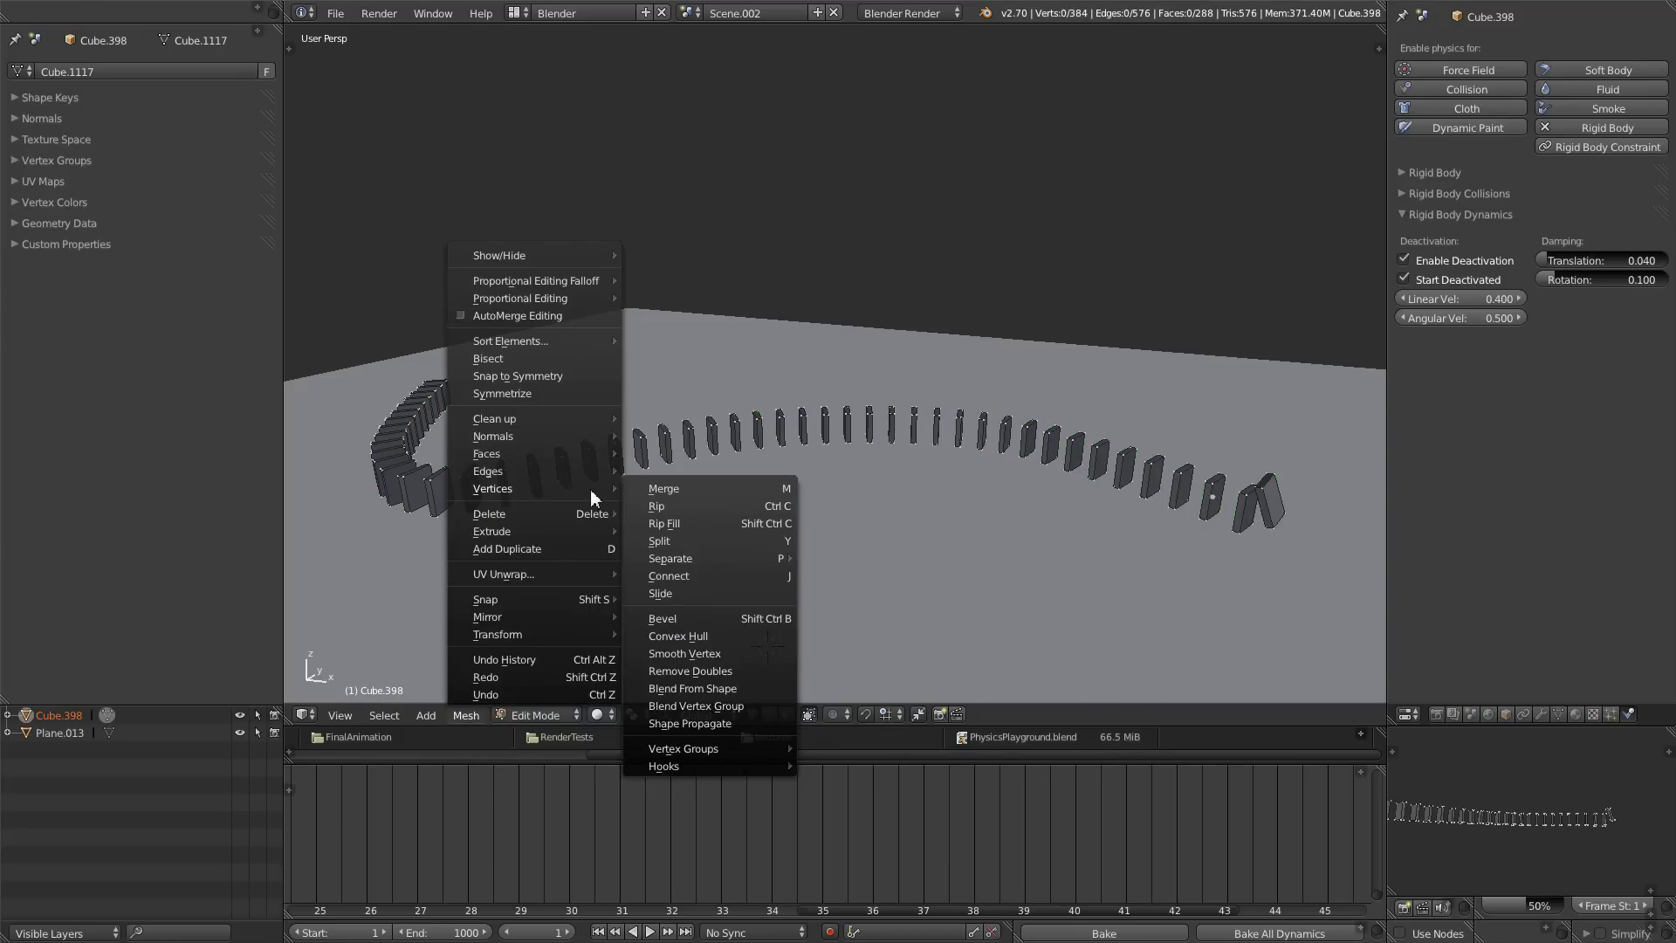
{"action": "mouse_move", "coordinate": [709, 559]}
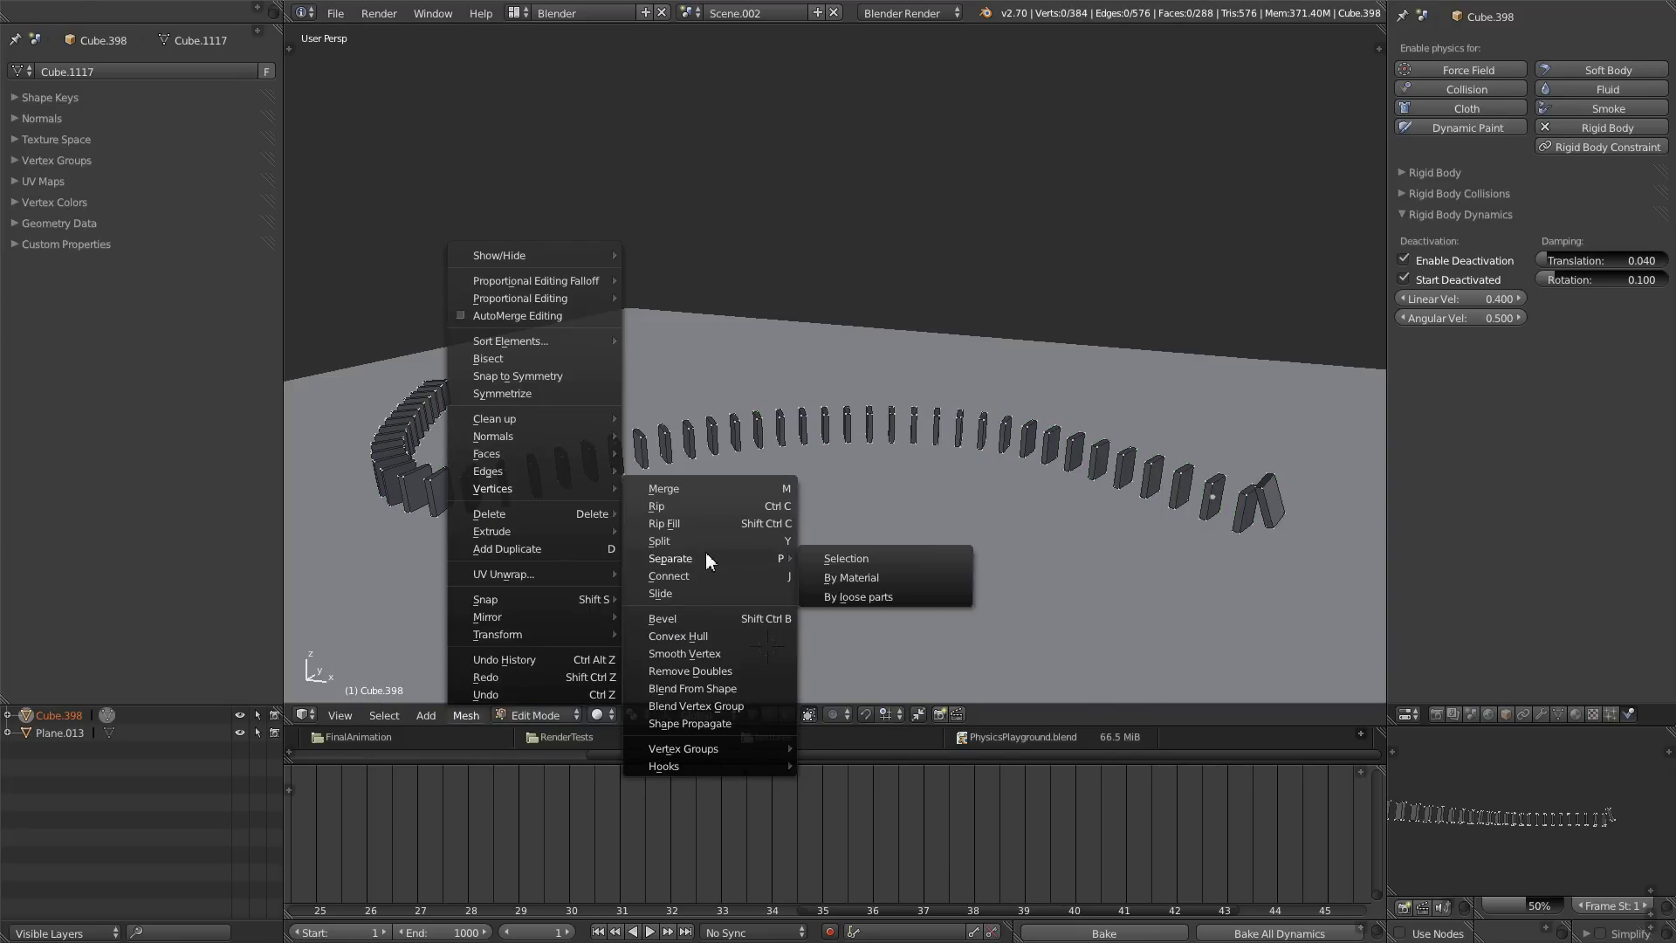
{"action": "left_click", "coordinate": [894, 589]}
{"action": "middle_click_drag", "start_coordinate": [793, 476], "coordinate": [829, 489], "text": "shift"}
{"action": "key", "text": "Tab"}
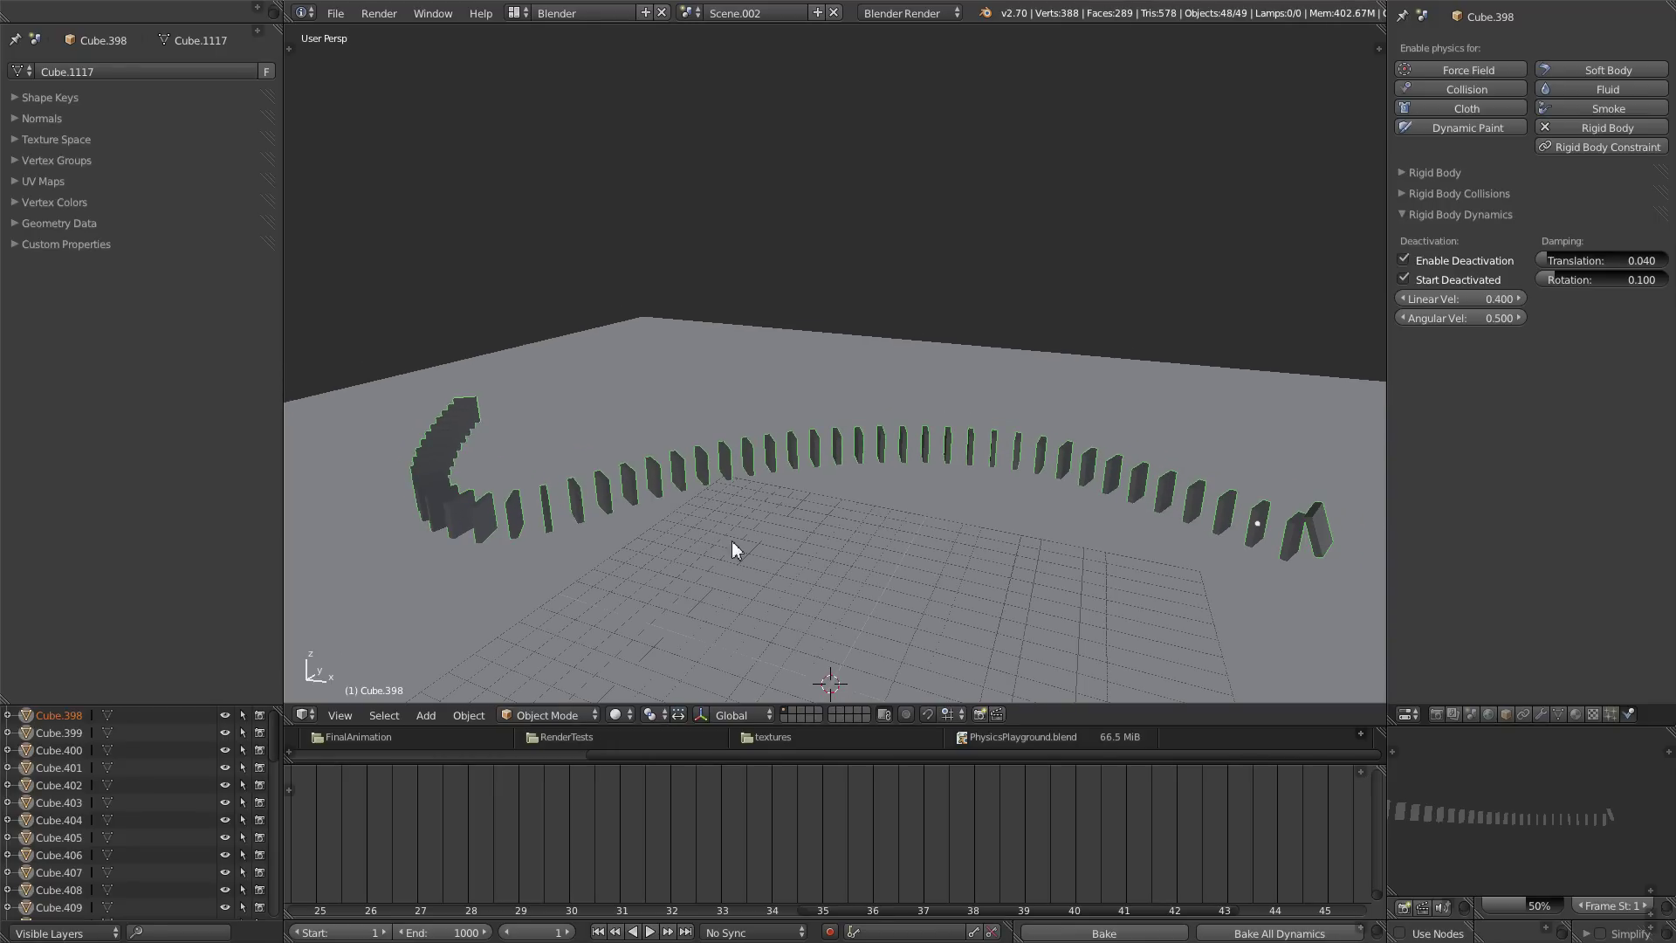
- Set the origin of every separated domino to its own center of mass
{"action": "key", "text": "t"}
{"action": "key", "text": "n"}
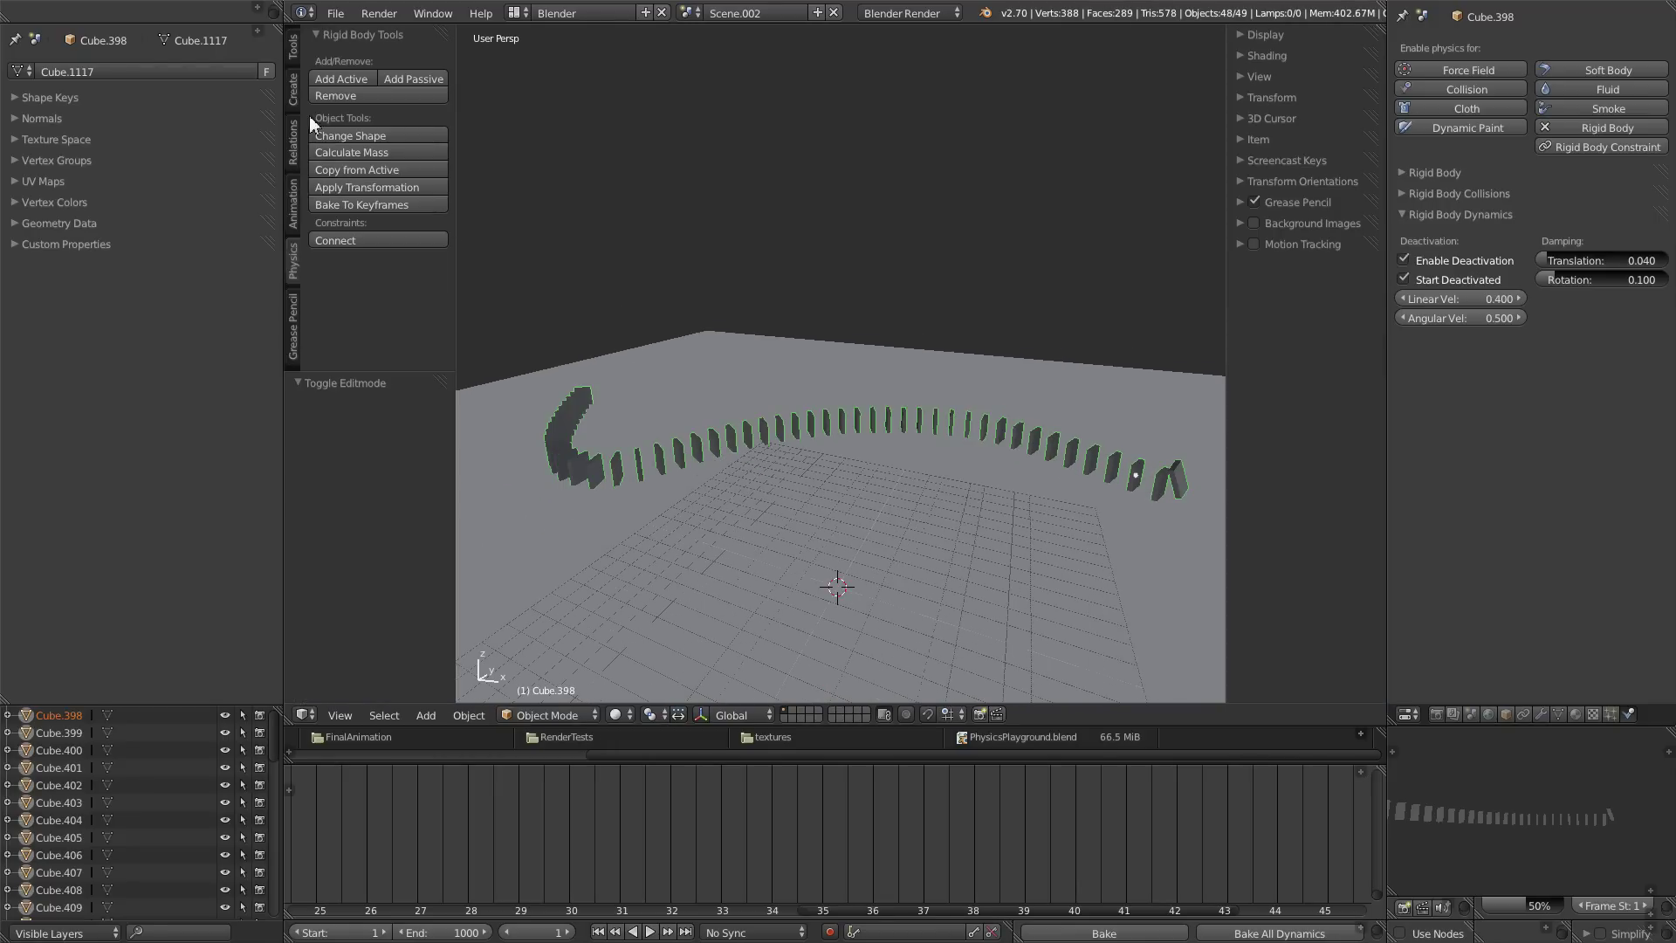
{"action": "left_click", "coordinate": [293, 48]}
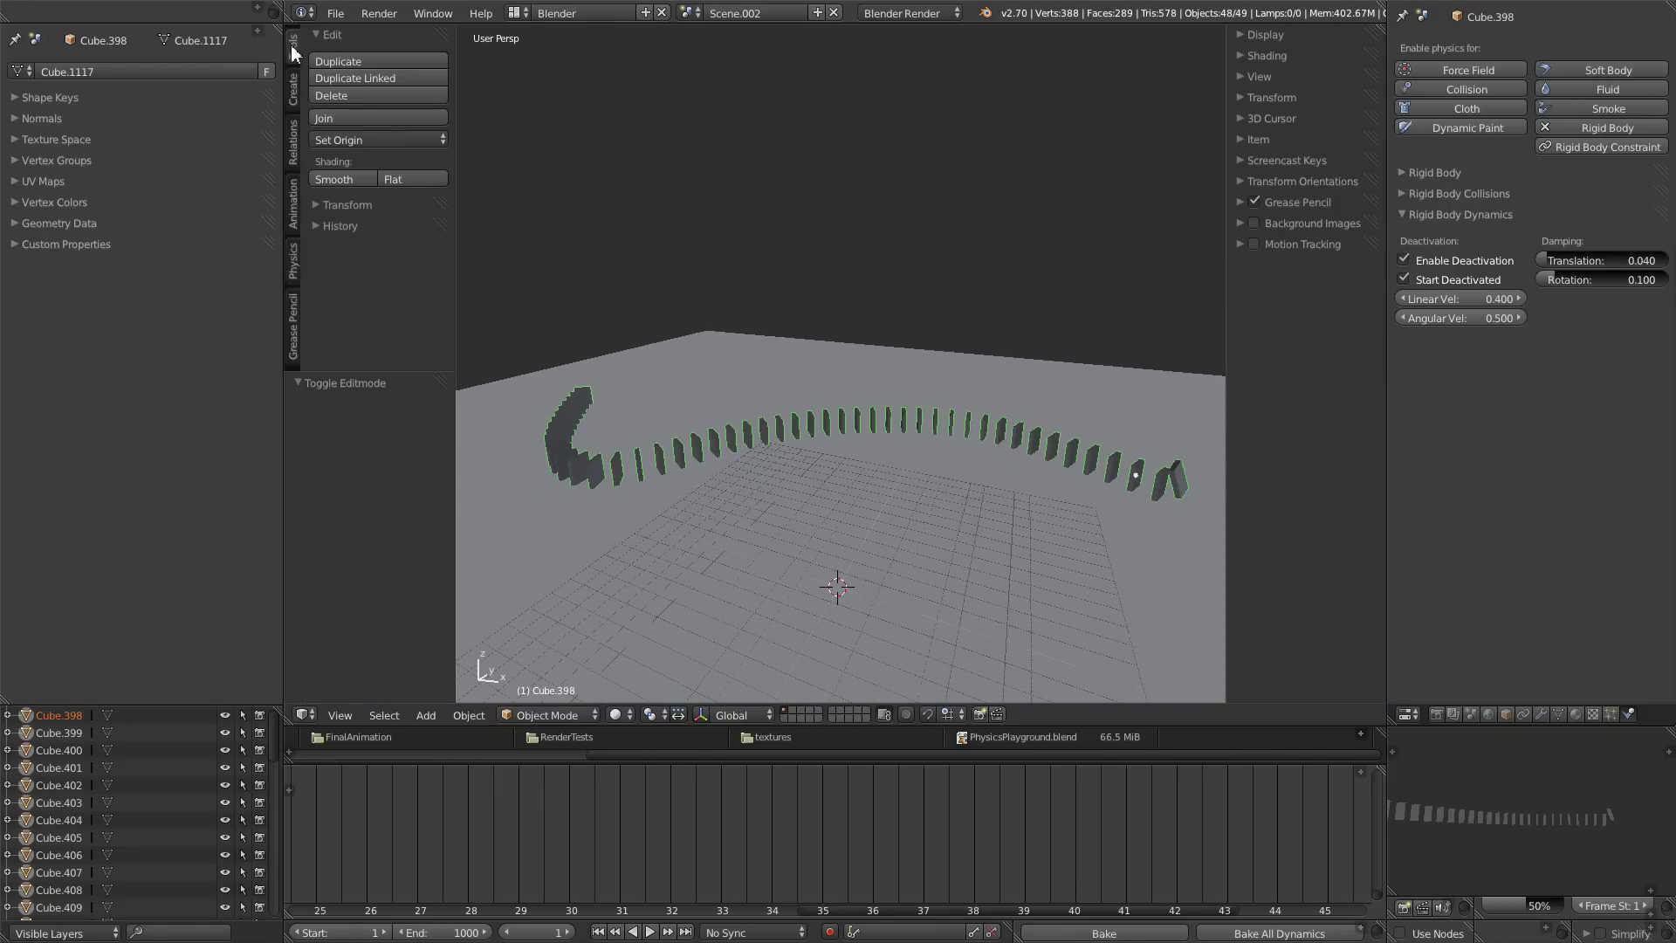
{"action": "left_click", "coordinate": [373, 140]}
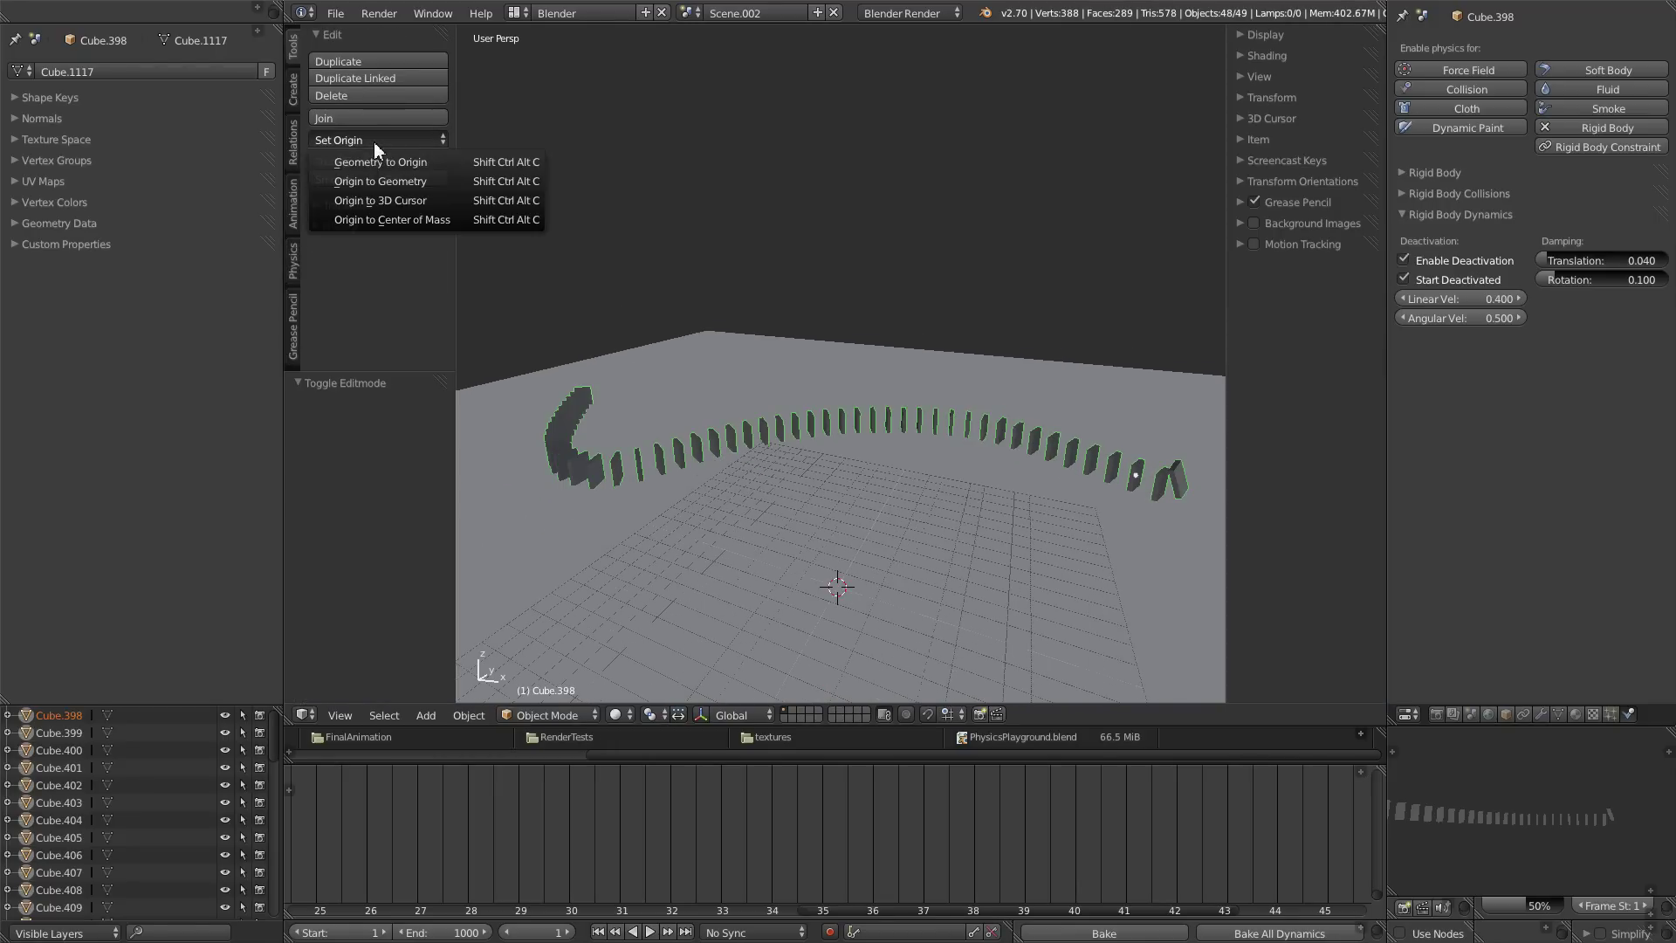
{"action": "left_click", "coordinate": [391, 219]}
{"action": "key", "text": "t"}
{"action": "key", "text": "n"}
- Deselect all dominoes, play the simulation briefly to test the deactivated start, and stop it
{"action": "middle_click_drag", "start_coordinate": [971, 328], "coordinate": [997, 398]}
{"action": "scroll", "coordinate": [1021, 411], "scroll_direction": "up", "scroll_amount": 2}
{"action": "key", "text": "a"}
{"action": "left_click", "coordinate": [650, 932]}
{"action": "left_click", "coordinate": [641, 932]}
- Select the leaning domino at the end of the row and turn off its Enable Deactivation and Start Deactivated options
{"action": "middle_click_drag", "start_coordinate": [1275, 522], "coordinate": [1122, 542]}
{"action": "right_click", "coordinate": [1123, 503]}
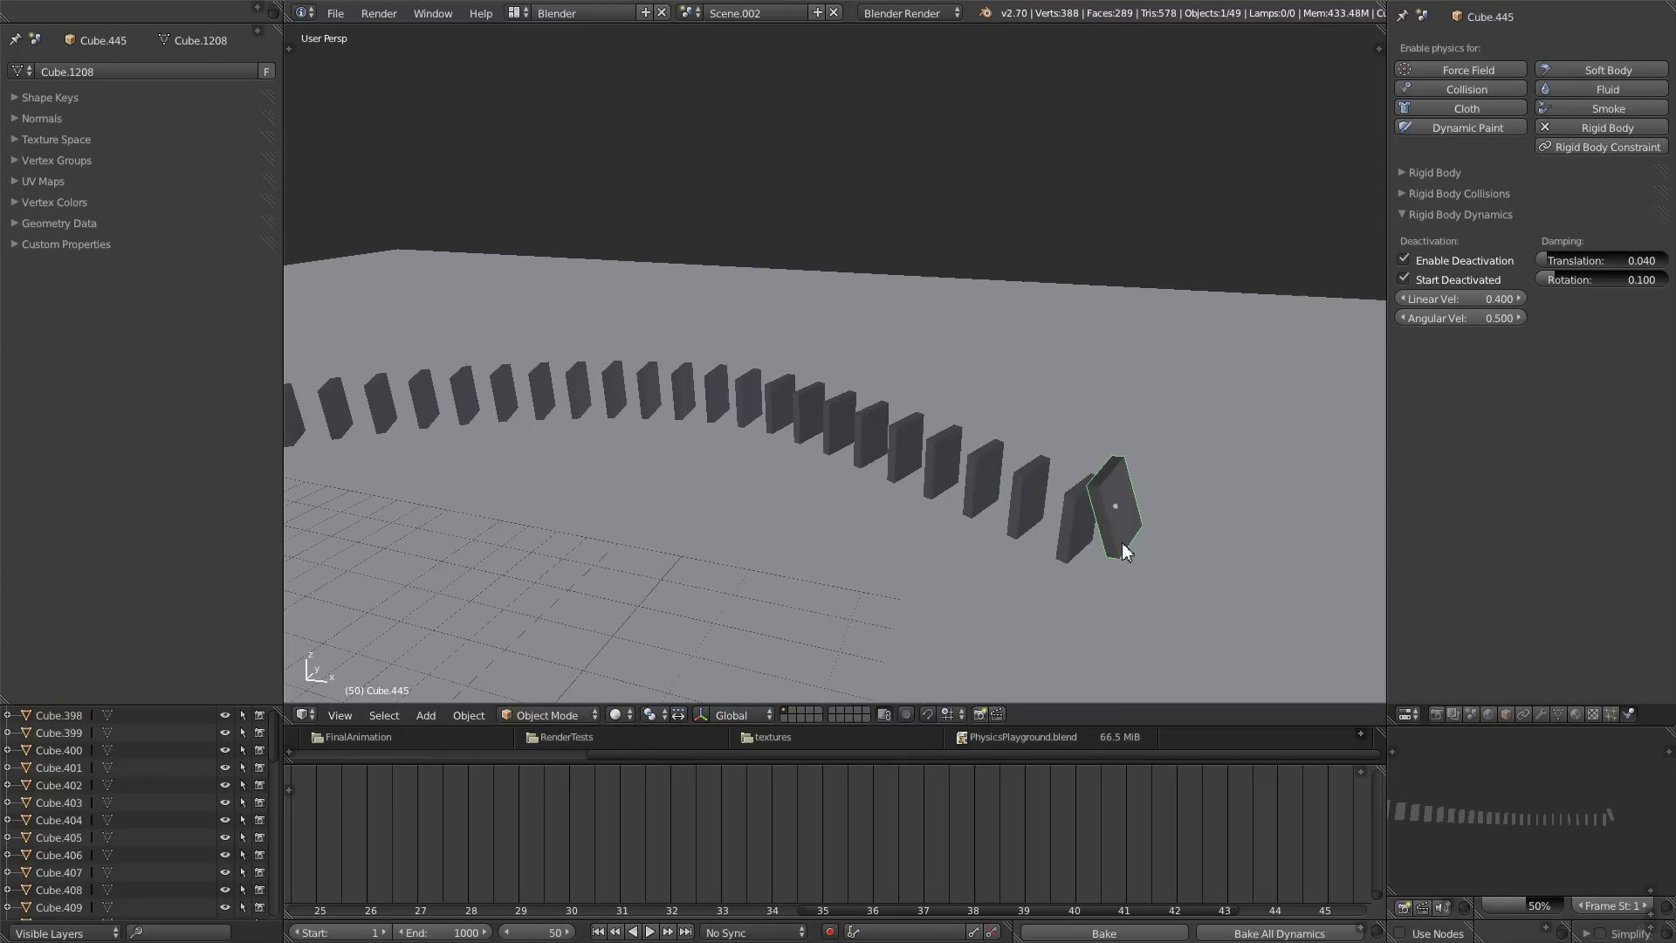
{"action": "left_click", "coordinate": [1405, 257]}
{"action": "left_click", "coordinate": [1405, 276]}
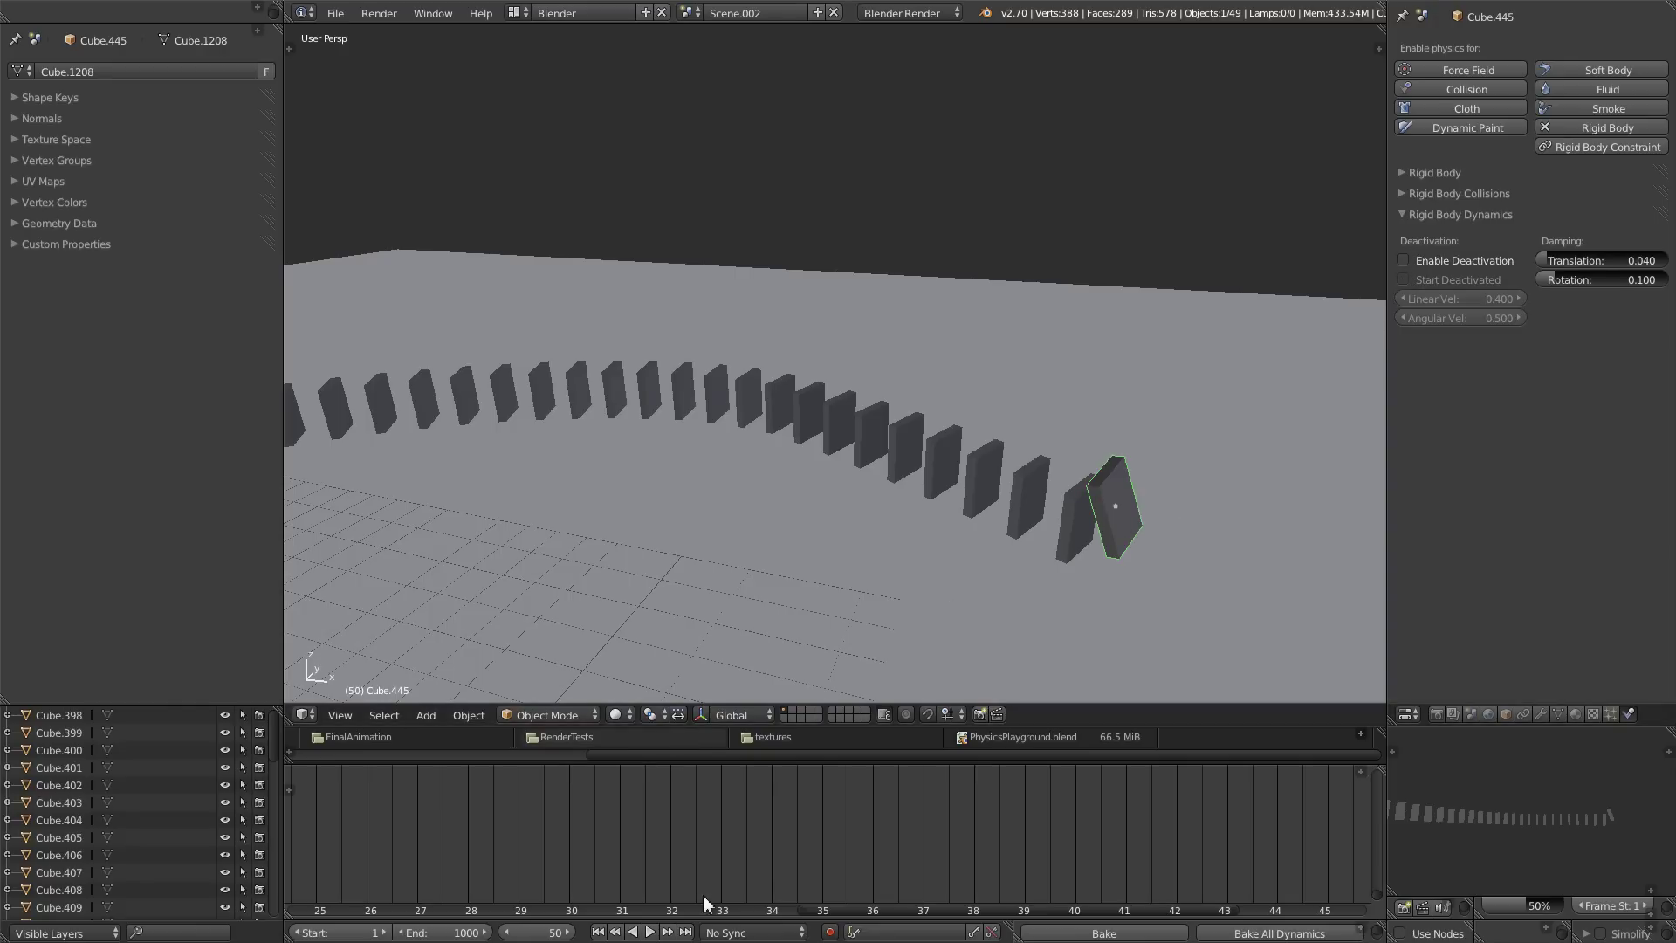
- Play the simulation and follow the chain of falling dominoes along the curve
{"action": "left_click", "coordinate": [649, 932]}
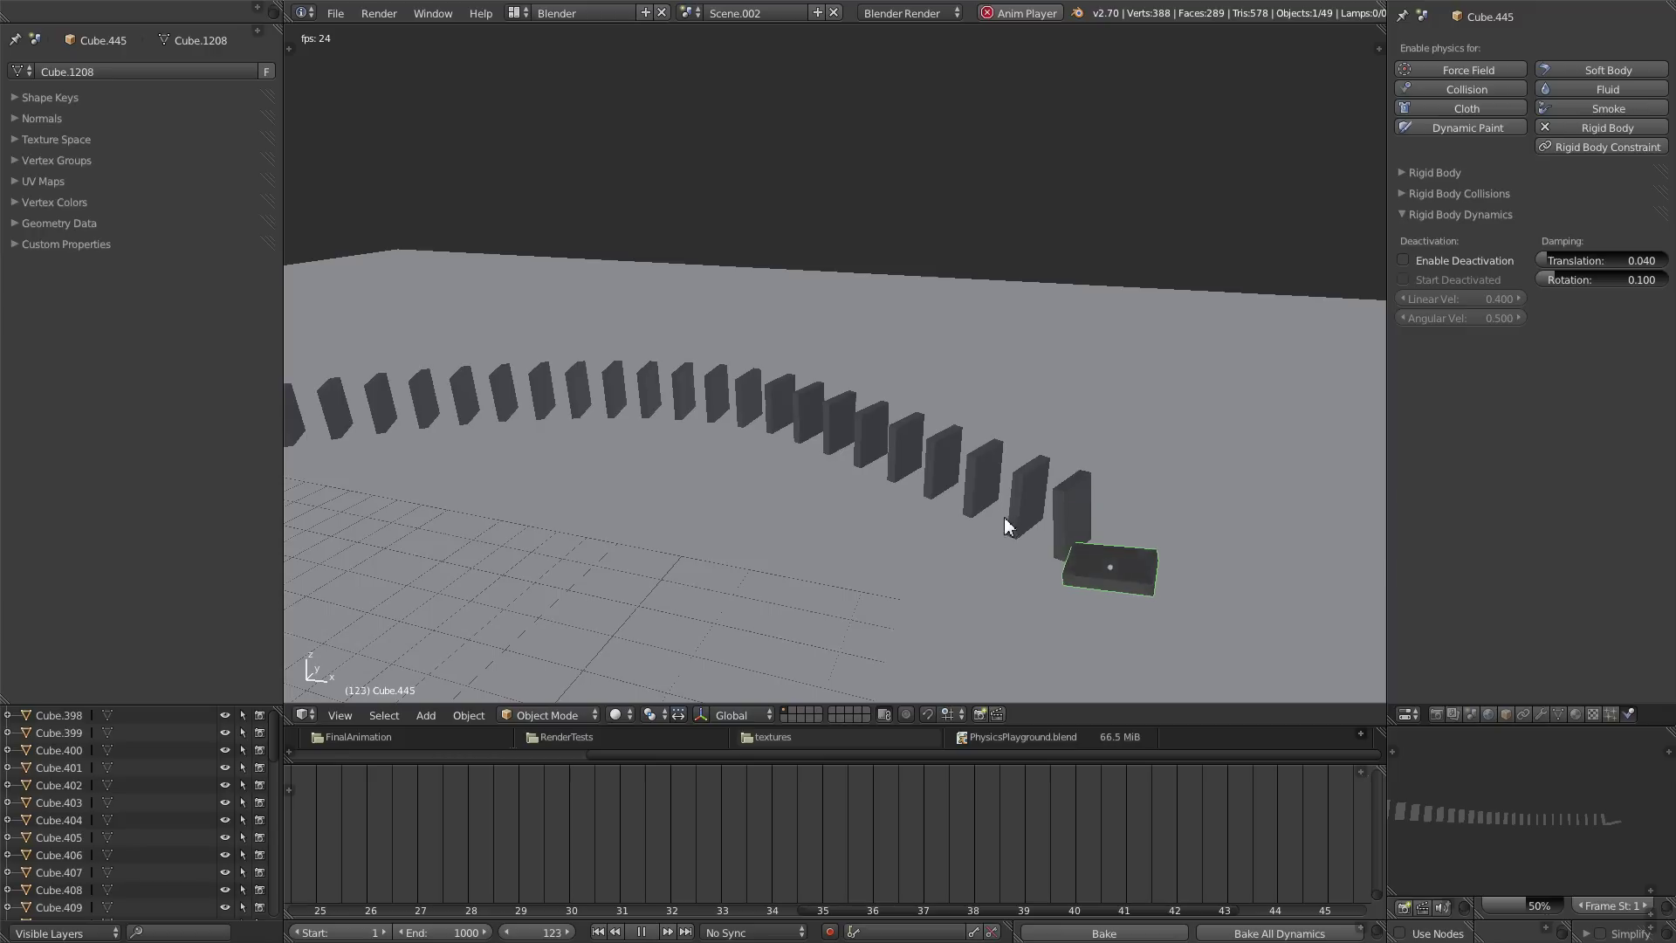
{"action": "middle_click_drag", "start_coordinate": [992, 519], "coordinate": [1030, 501]}
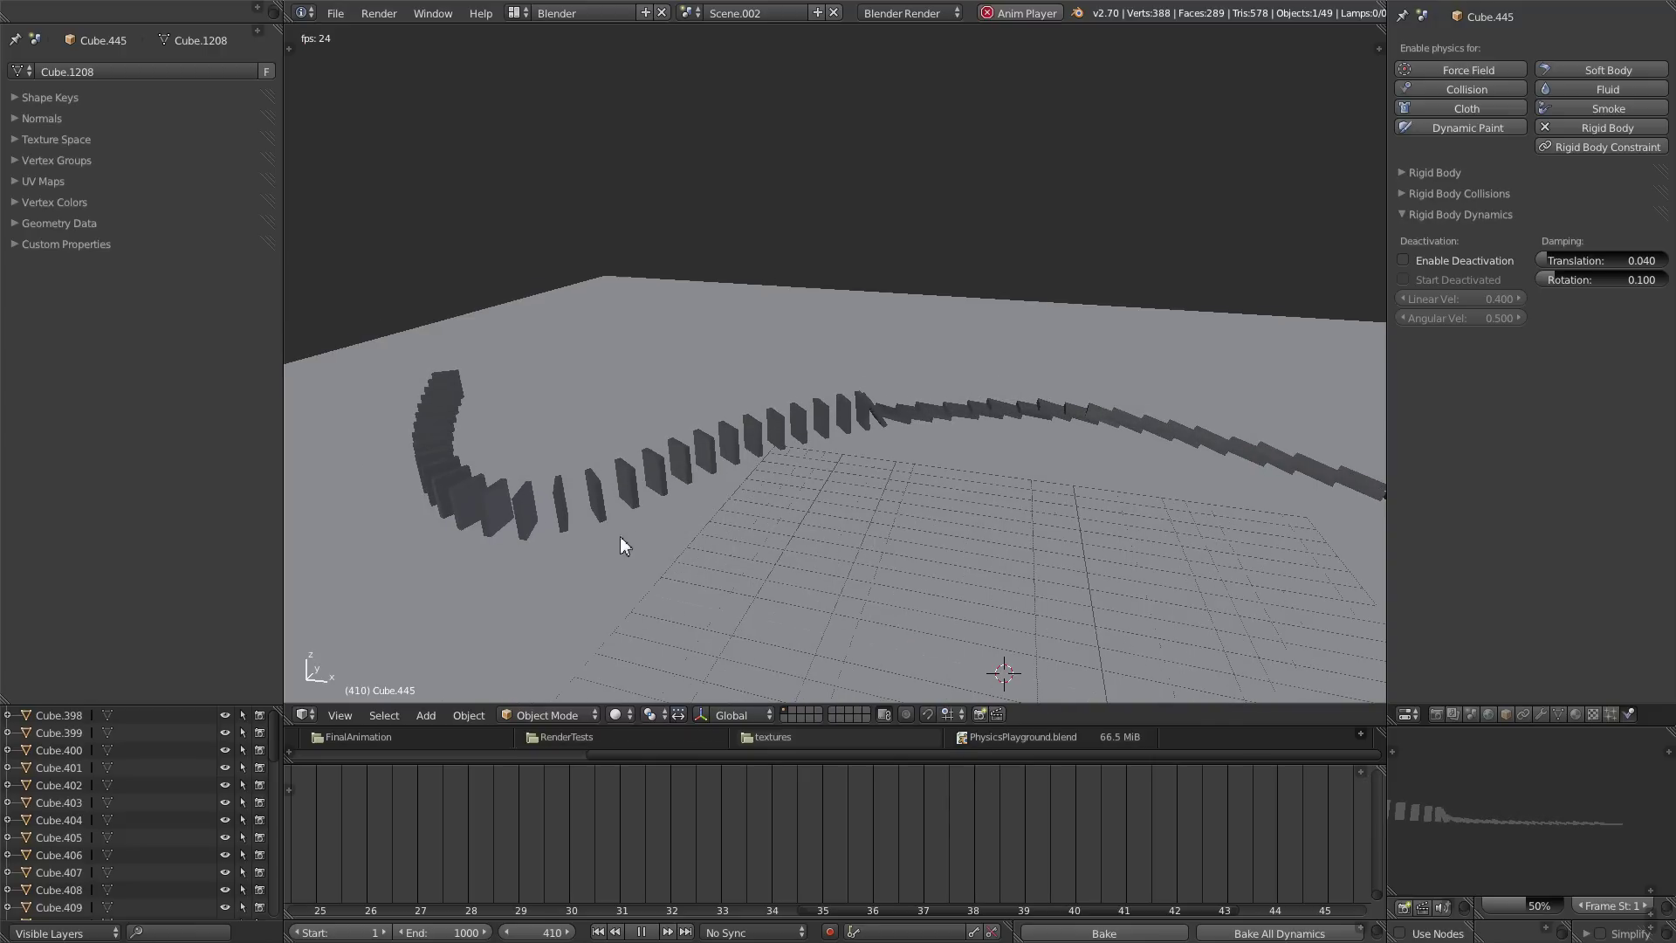
{"action": "middle_click_drag", "start_coordinate": [617, 546], "coordinate": [631, 564]}
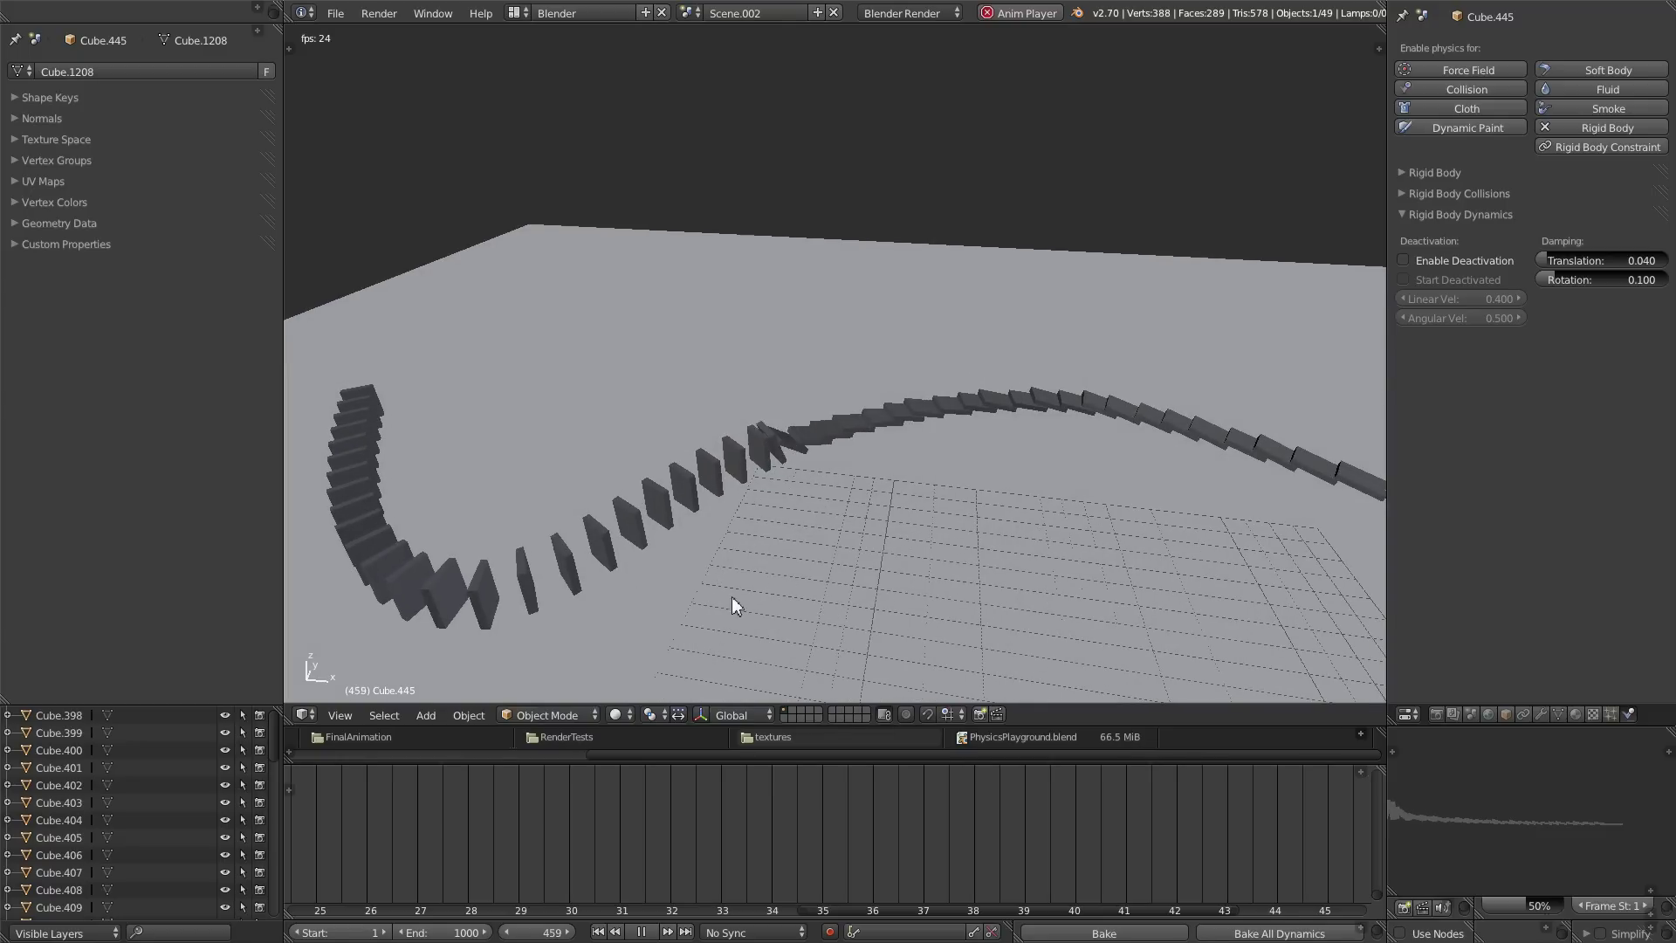